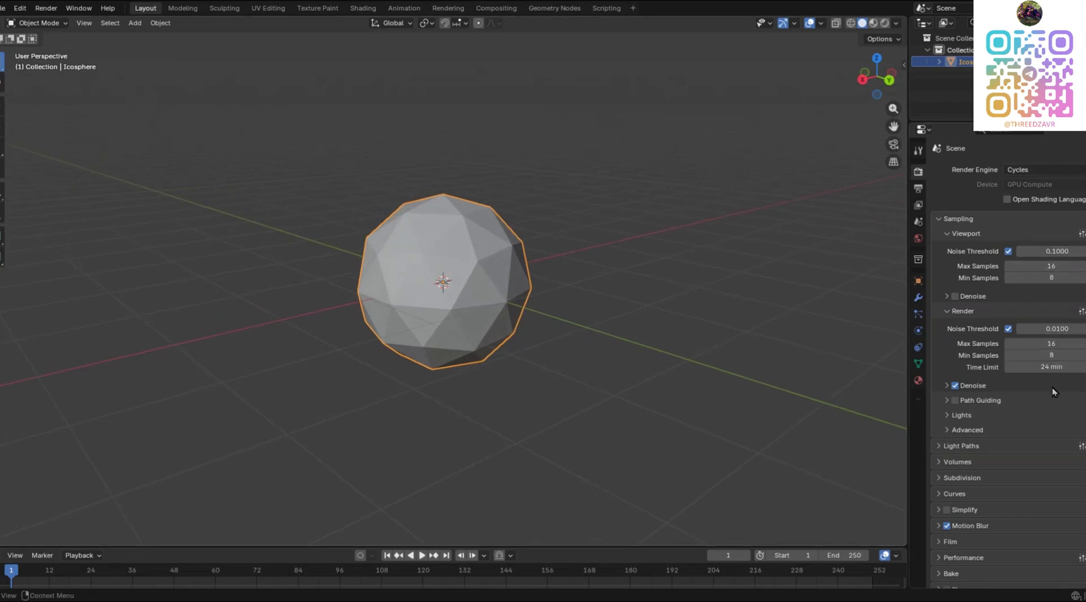
Step: Switch the render engine to EEVEE and back to Cycles
click(1018, 170)
click(1023, 179)
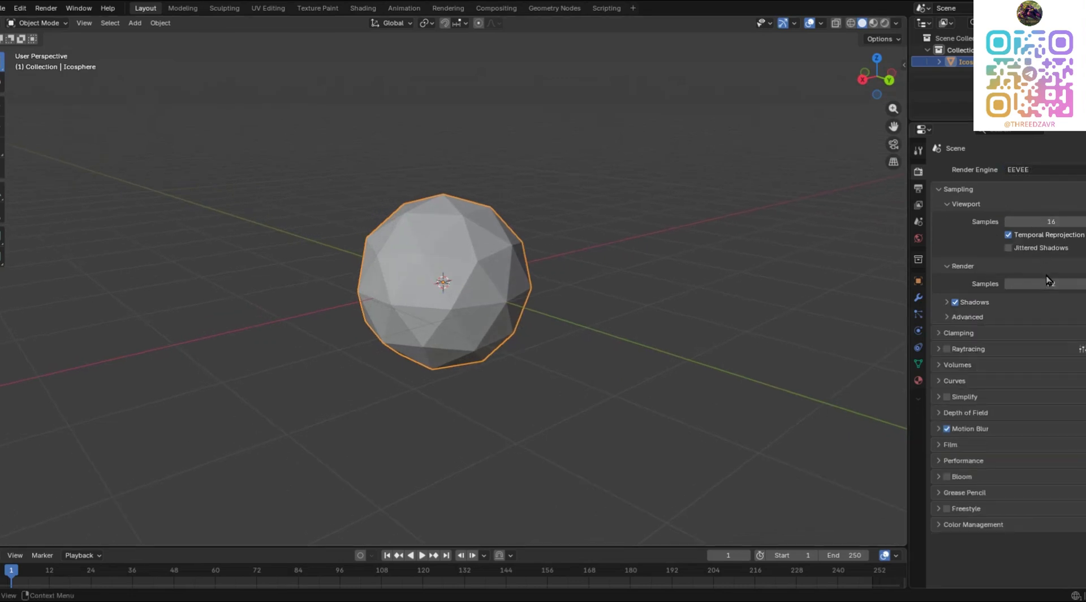
click(1018, 169)
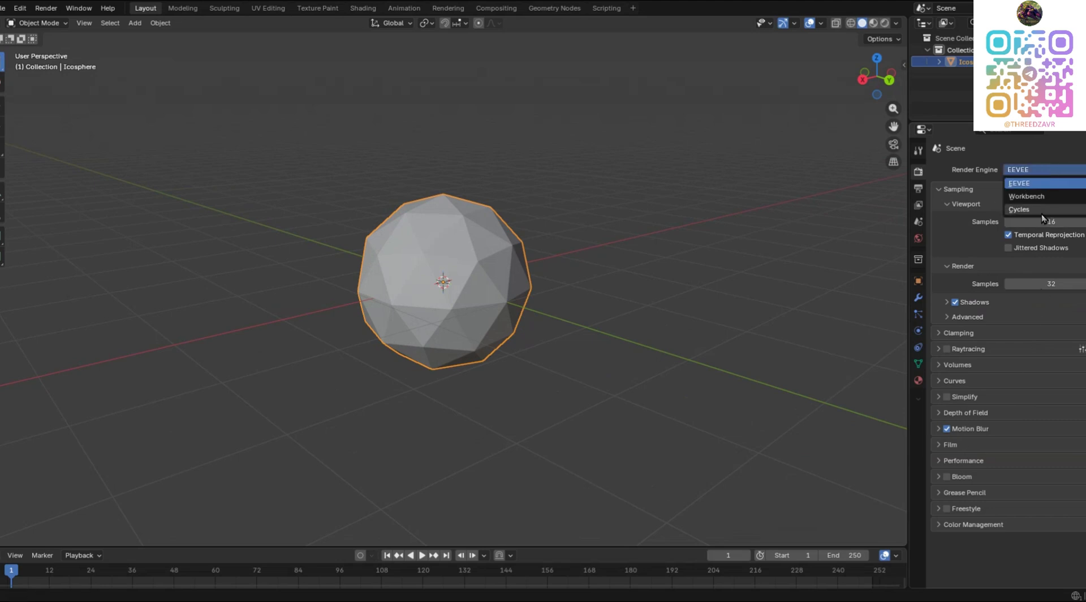
click(1022, 194)
middle_drag(623, 181, 585, 165)
click(46, 7)
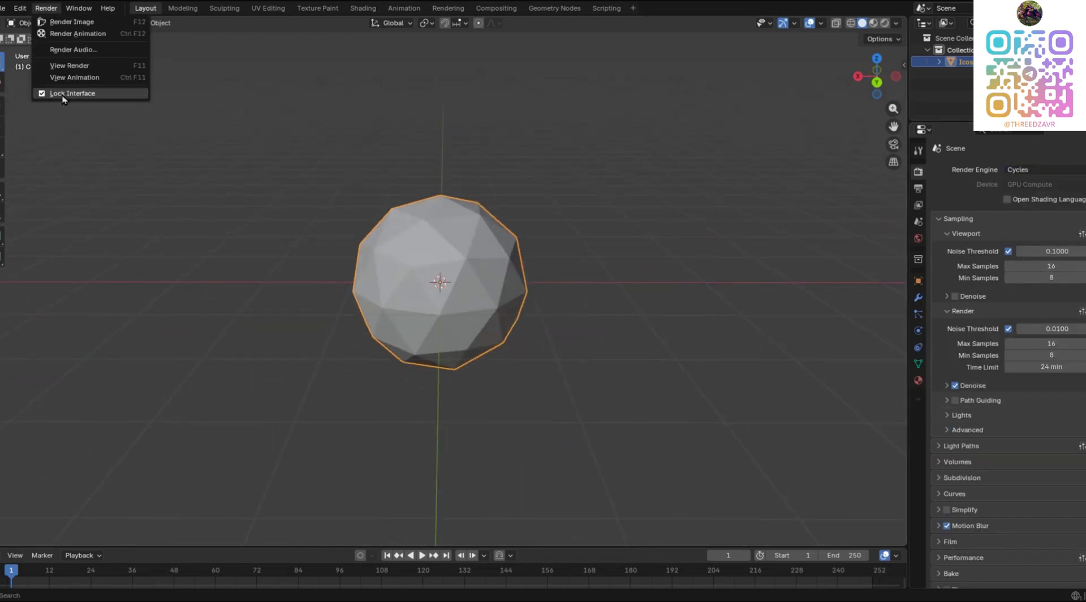
Step: Enable Render Region with Crop to Render Region and set the output frame rate to 29.97 fps
click(918, 188)
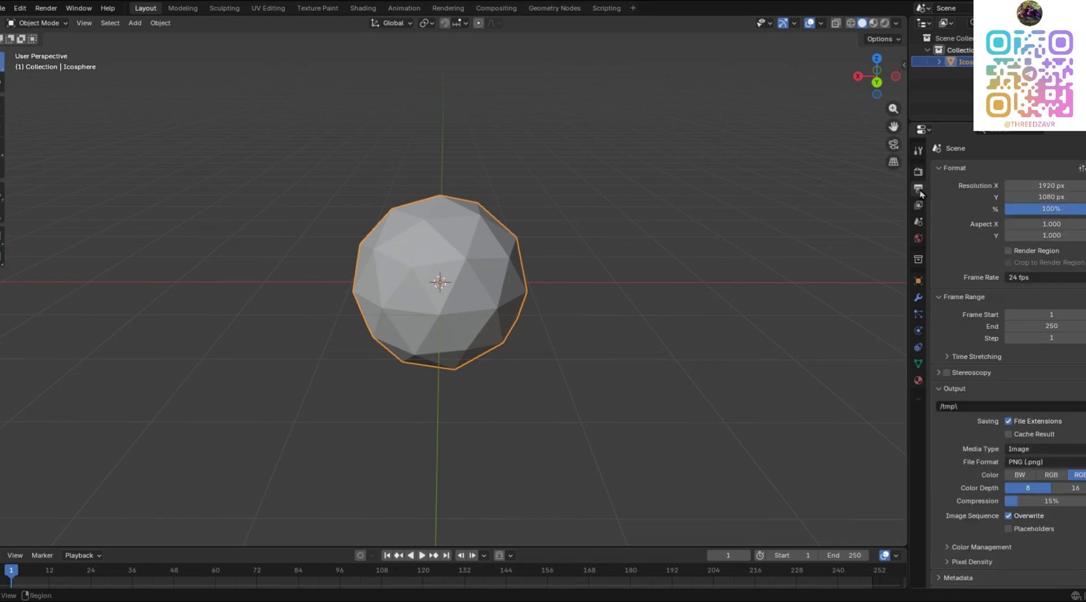
click(1016, 253)
click(1030, 277)
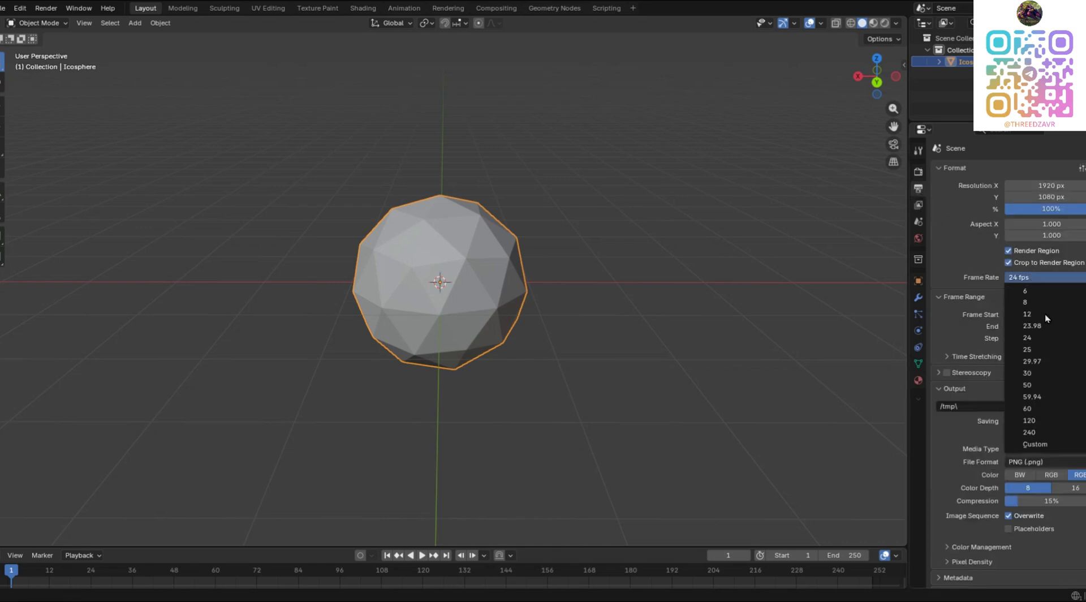
click(1051, 363)
Step: Set the frame range's end to 120 and the output media type to Video
click(1066, 324)
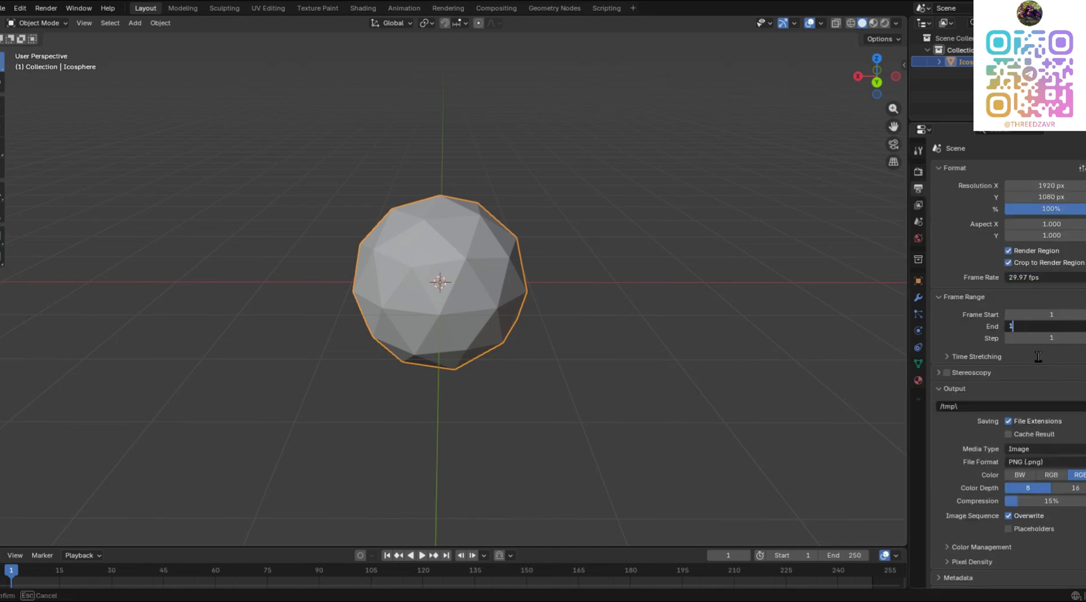
text(120)
key(Return)
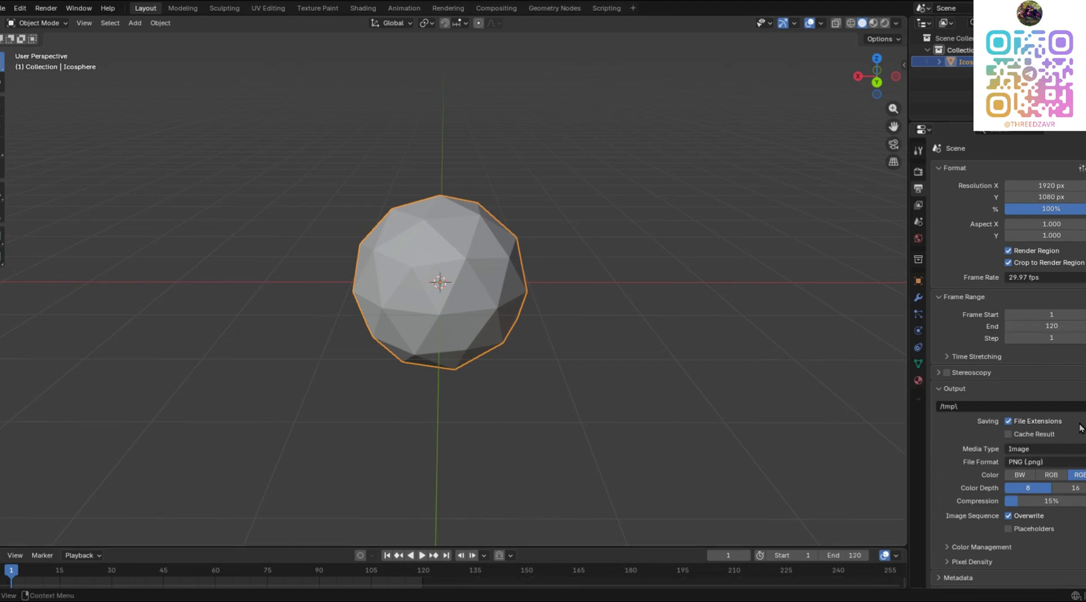
click(1064, 449)
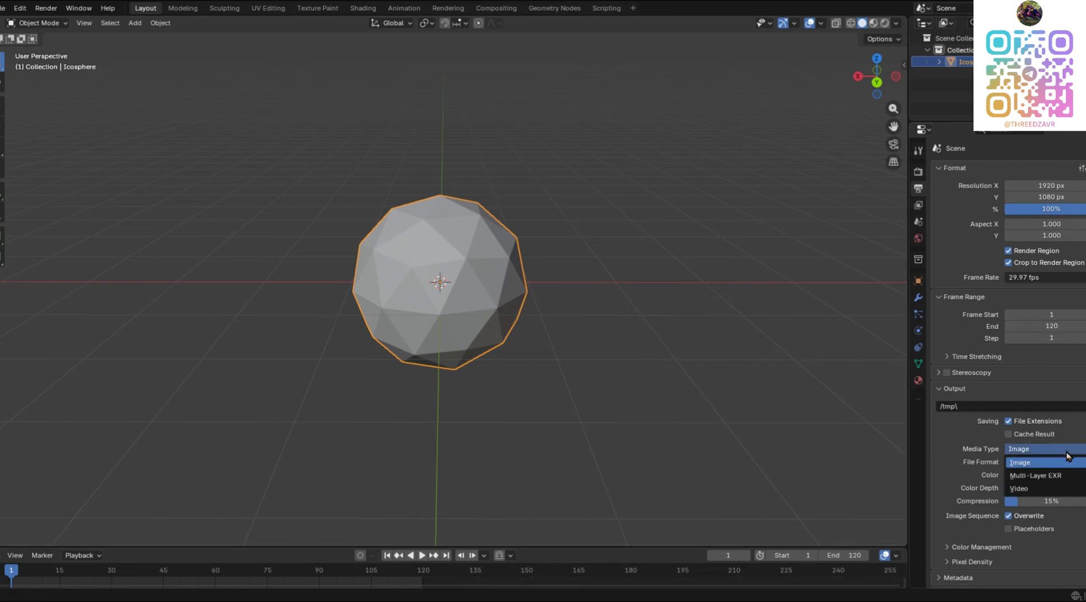
click(1019, 488)
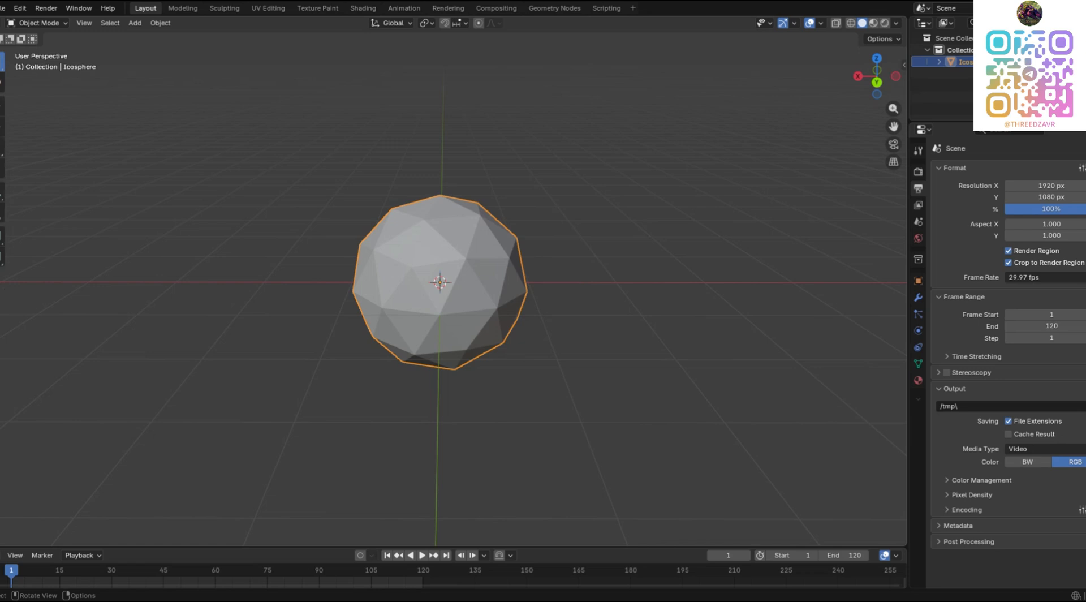
click(2, 8)
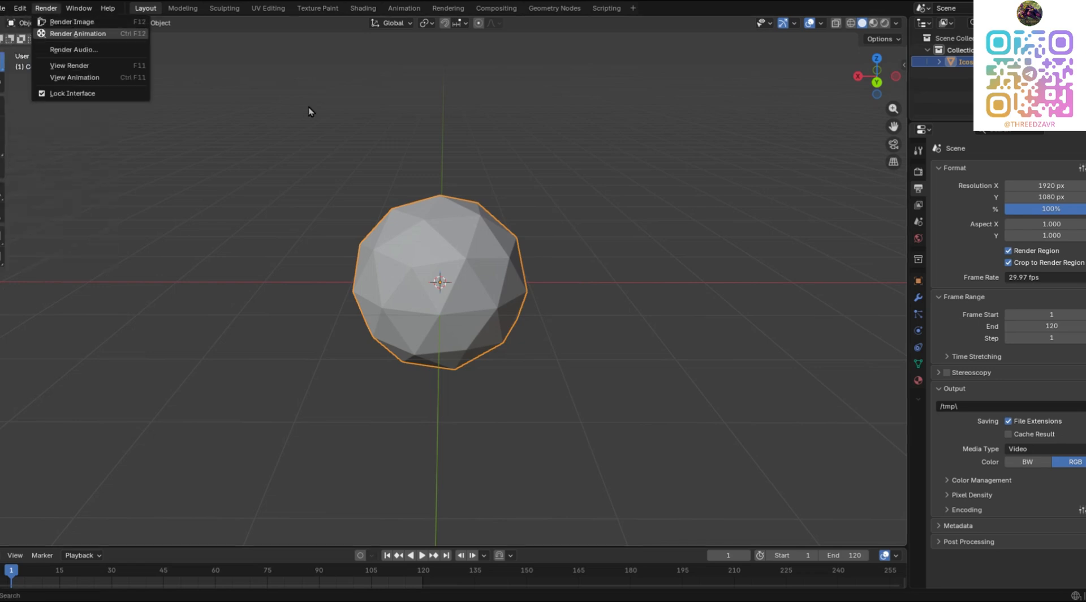
middle_drag(308, 452, 384, 392)
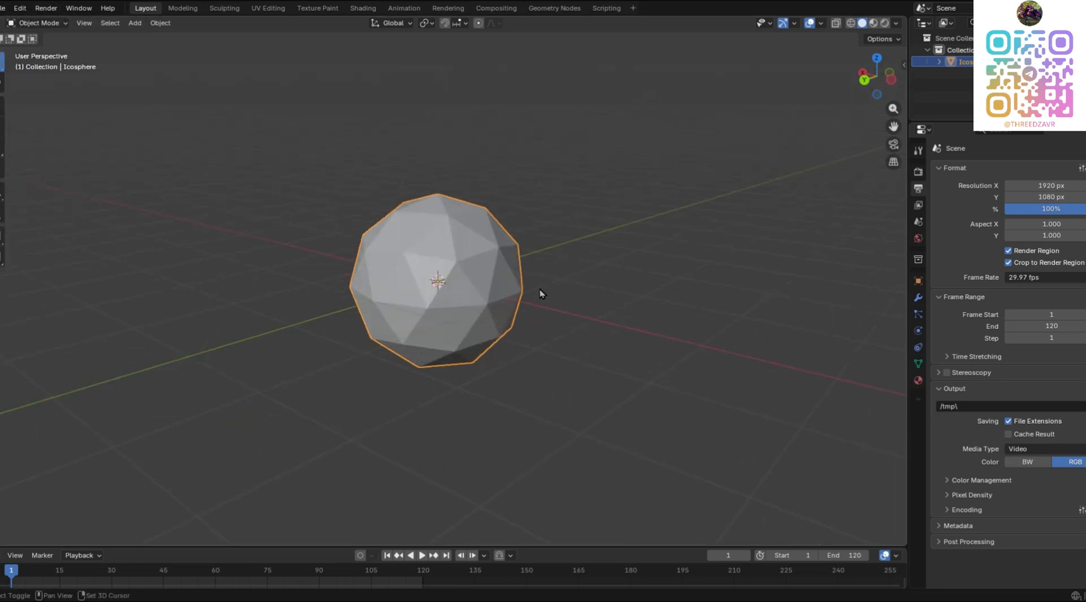
key(shift+a)
scroll(517, 265, up, 3)
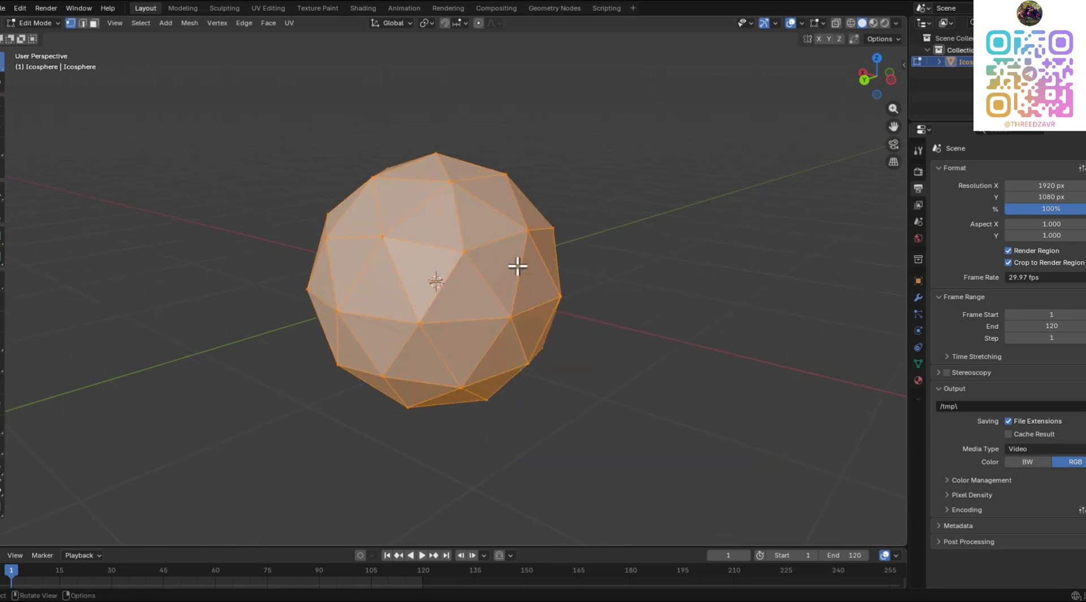
middle_drag(516, 265, 548, 279)
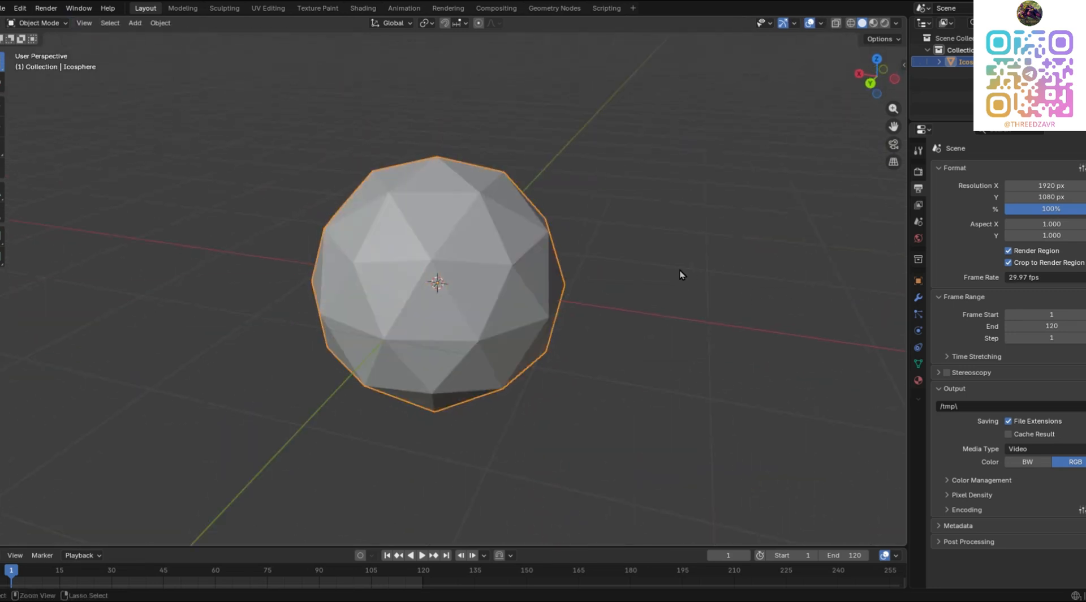
Step: Add a level 2 Subdivision modifier to the icosphere, followed by a Triangulate modifier
key(ctrl+2)
click(919, 297)
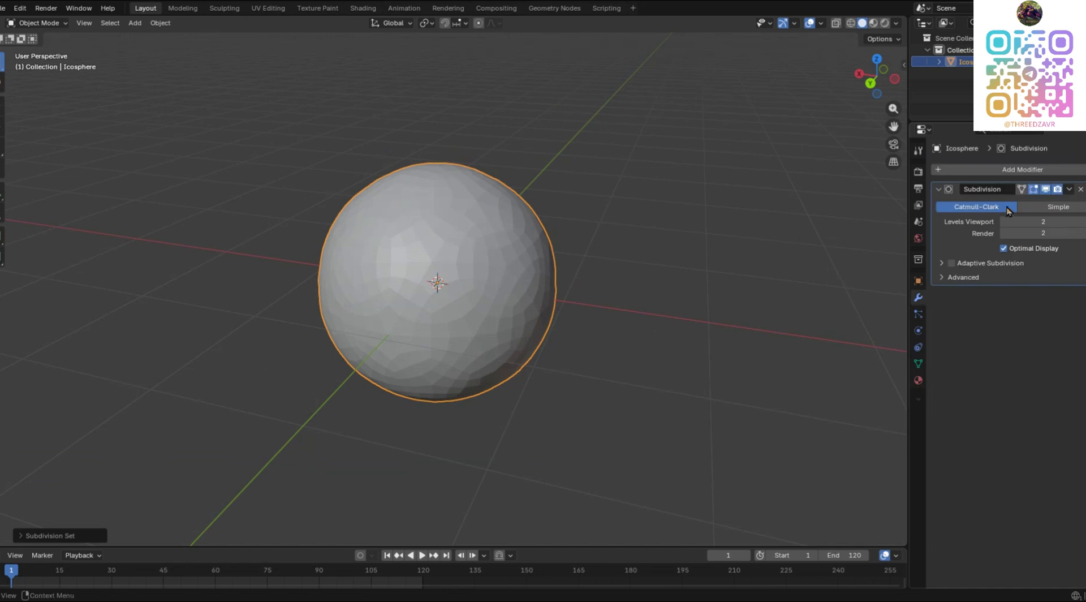
click(986, 168)
key(space)
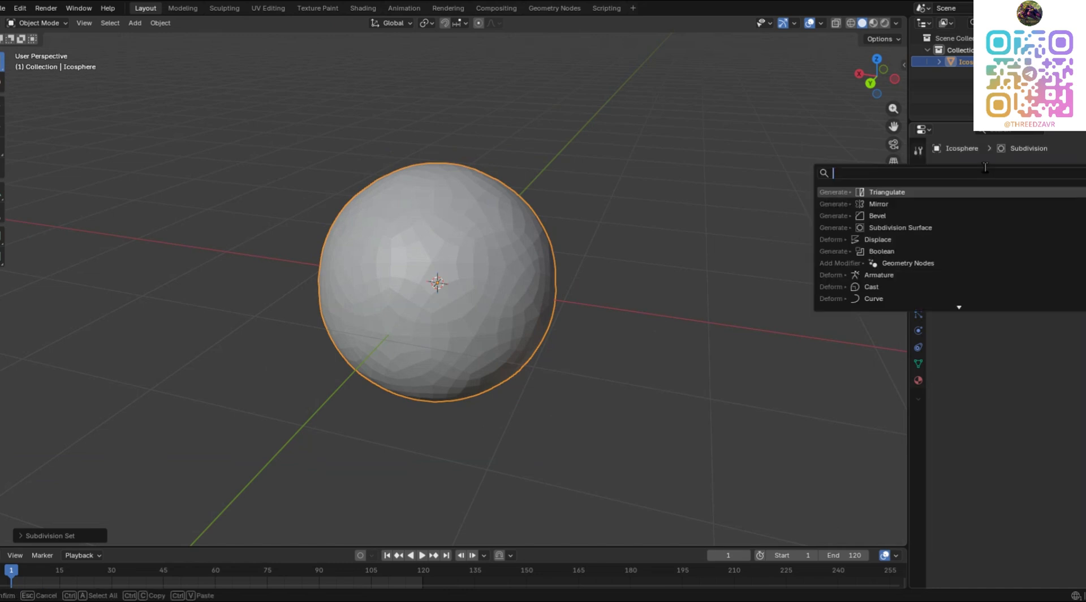
click(920, 193)
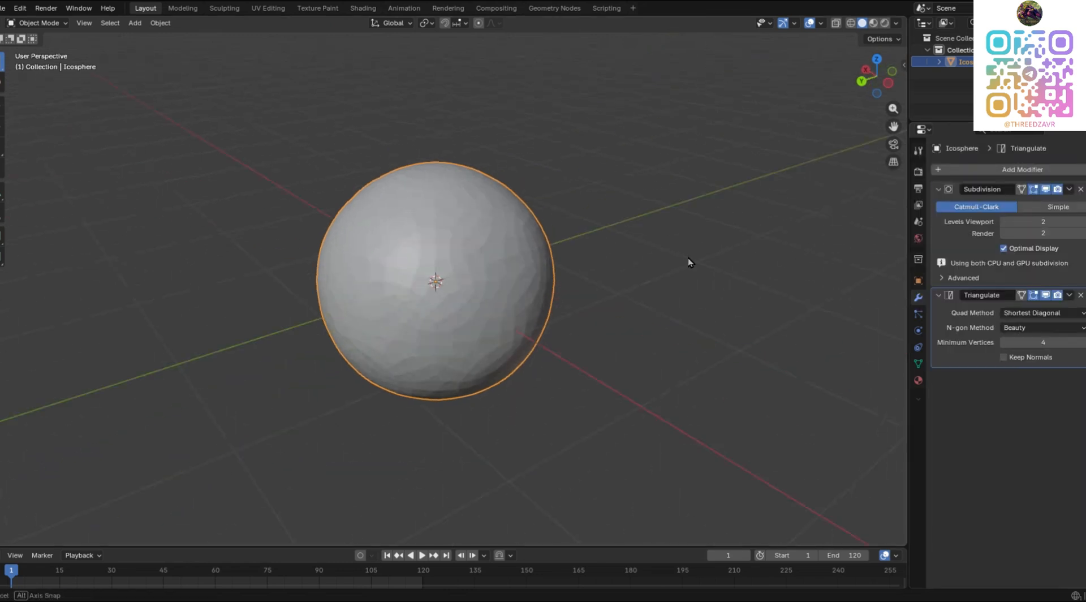
Step: In the Geometry Nodes workspace, collapse the spreadsheet area and create a new node tree for the icosphere
click(977, 171)
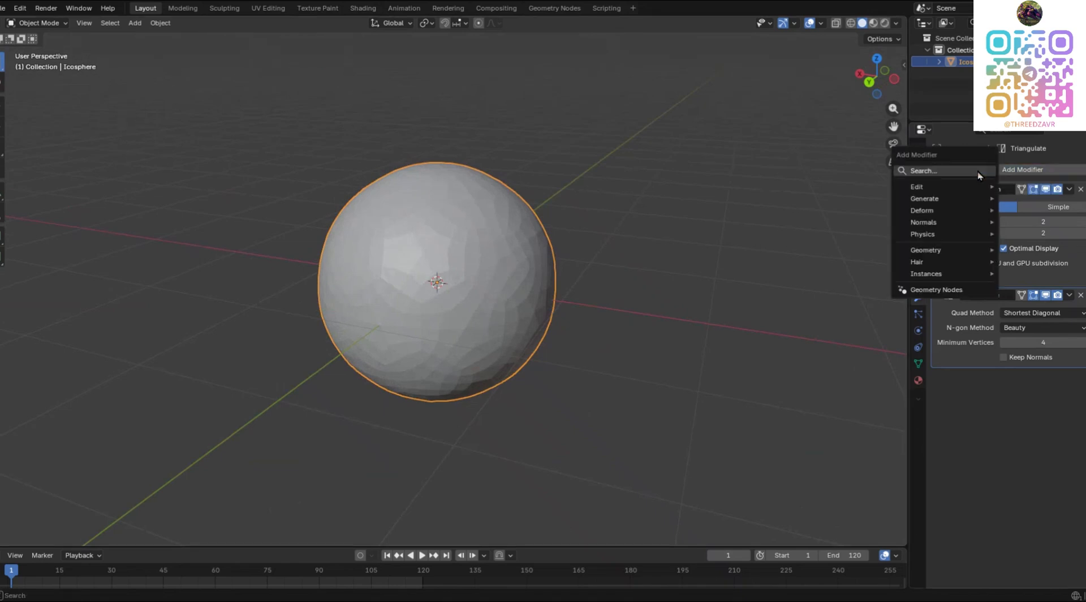
mouse_move(633, 201)
middle_down()
mouse_move(587, 209)
mouse_move(619, 203)
middle_up()
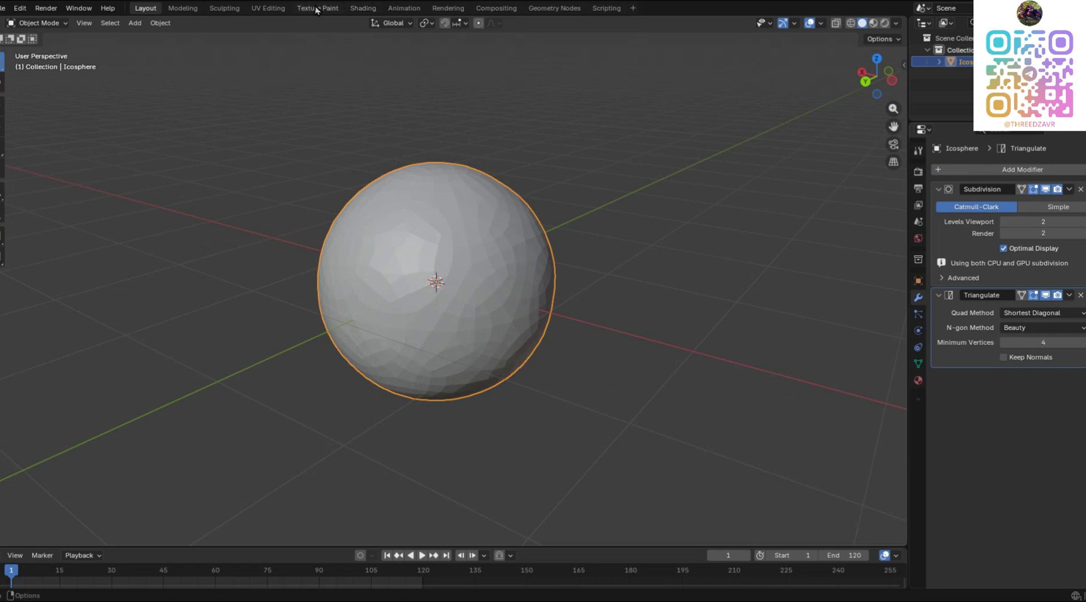
click(554, 9)
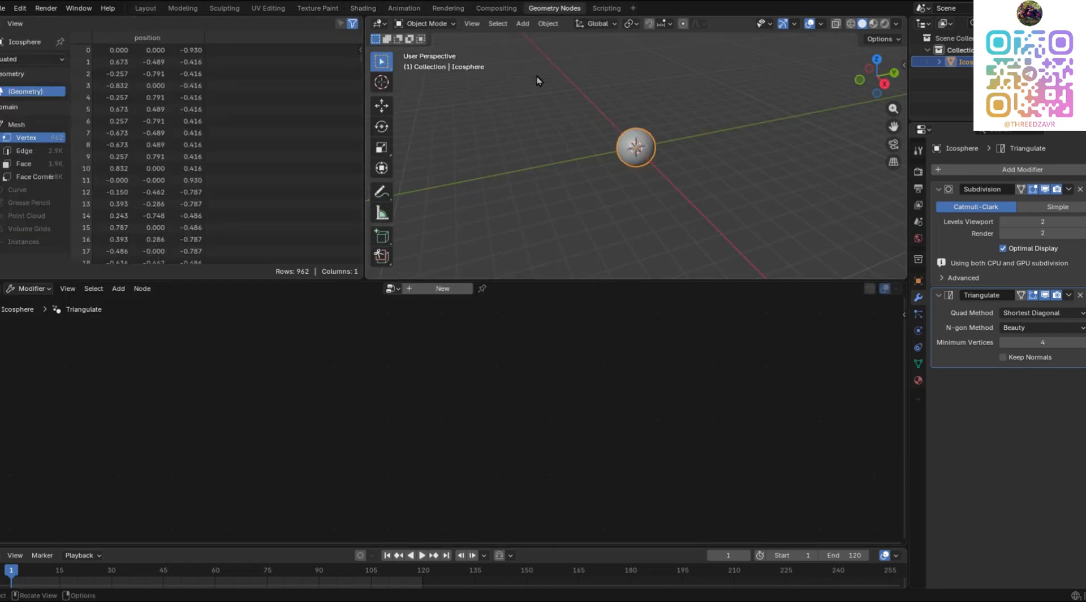
drag(369, 278, 319, 269)
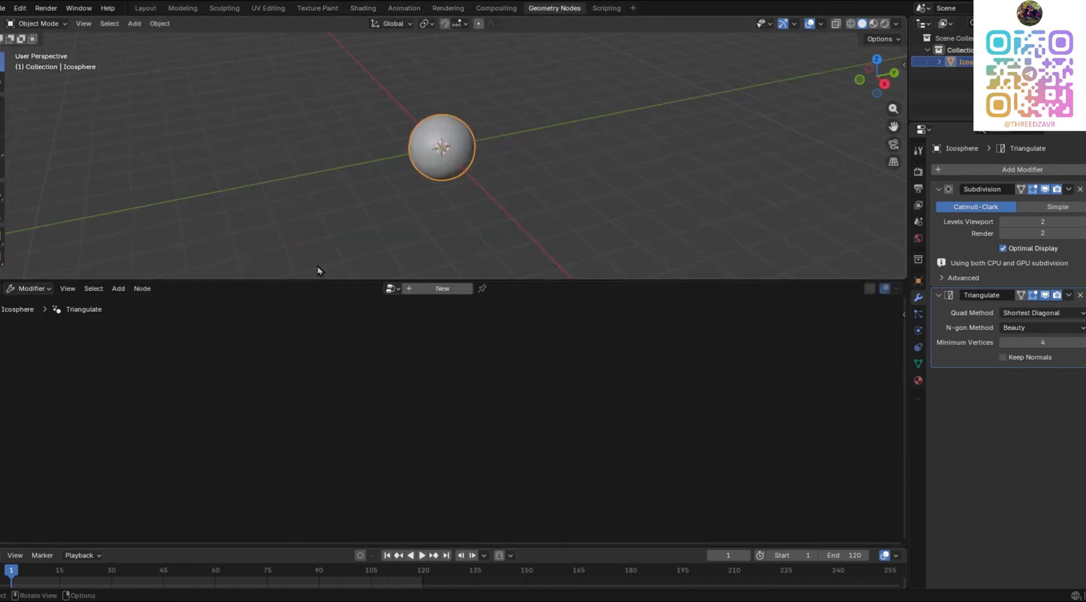
click(435, 290)
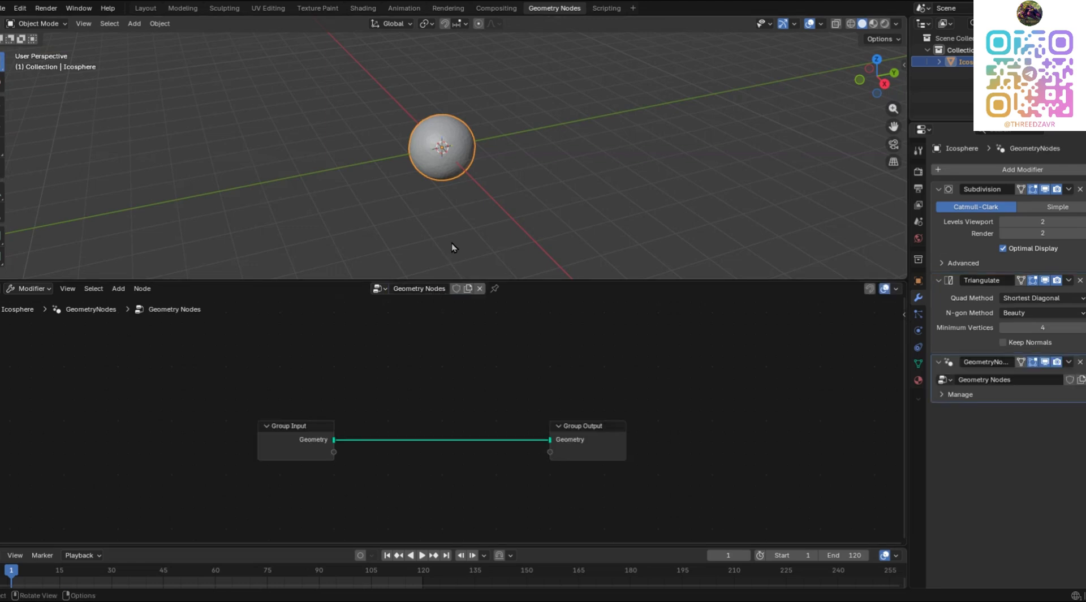
Step: Insert a Mesh to Points node on the link between Group Input and Group Output
key(shift+a)
mouse_move(431, 372)
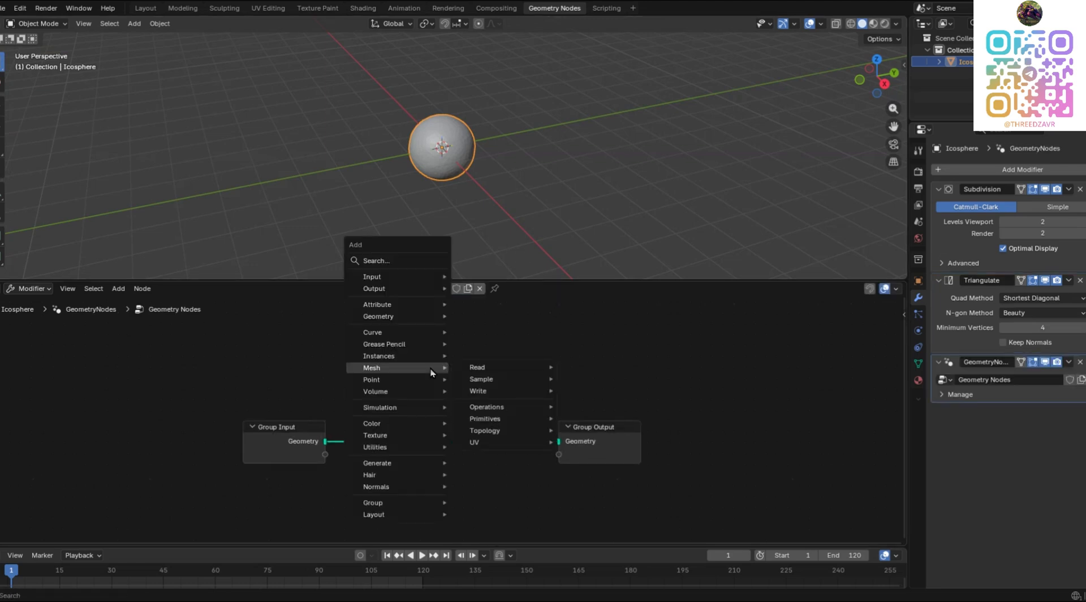
click(392, 260)
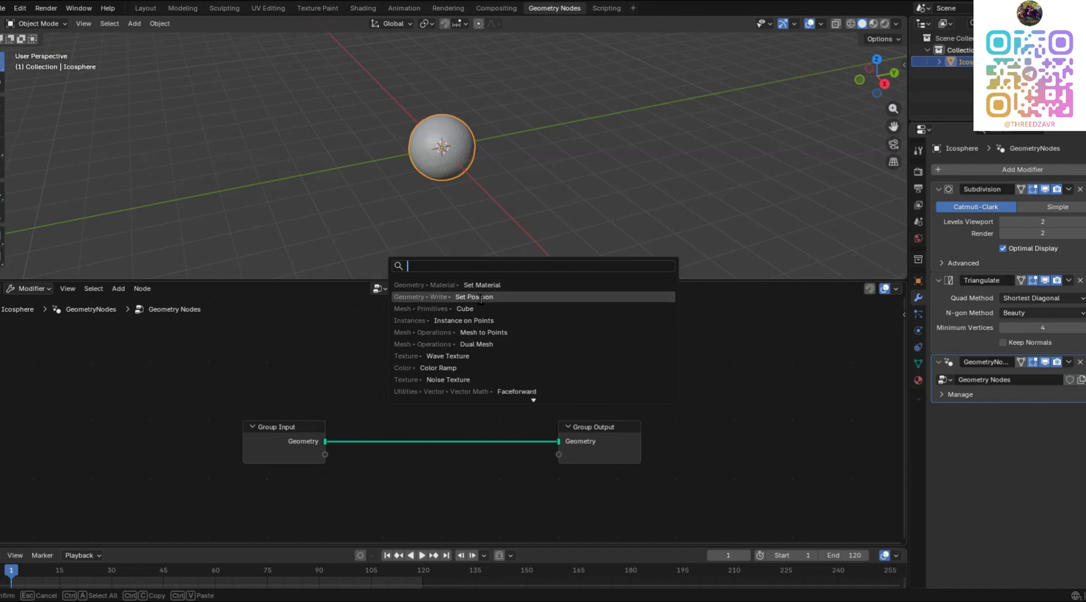
text(Me)
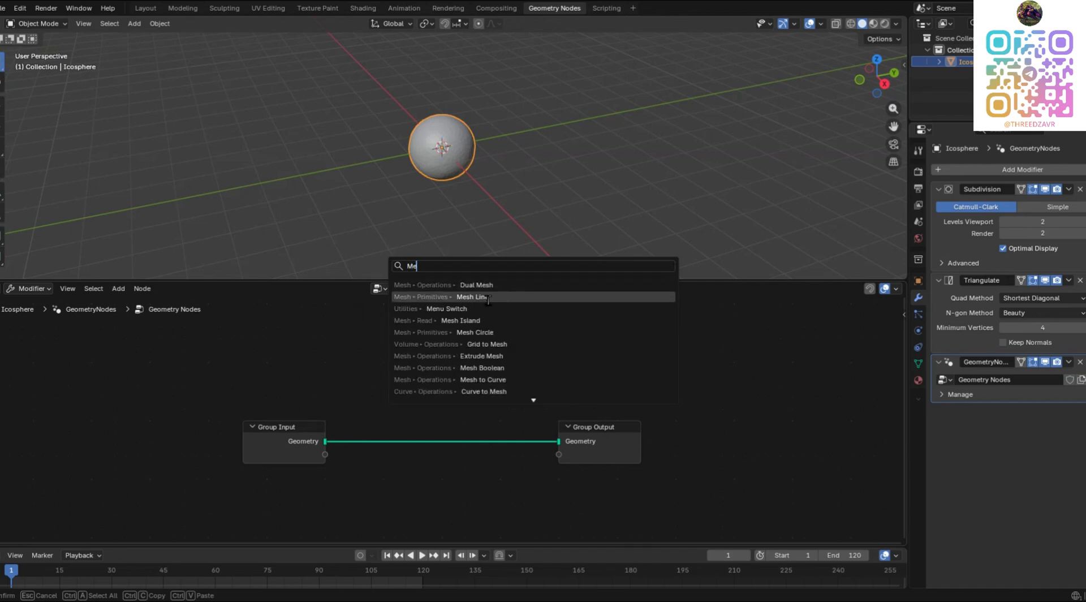
text(s)
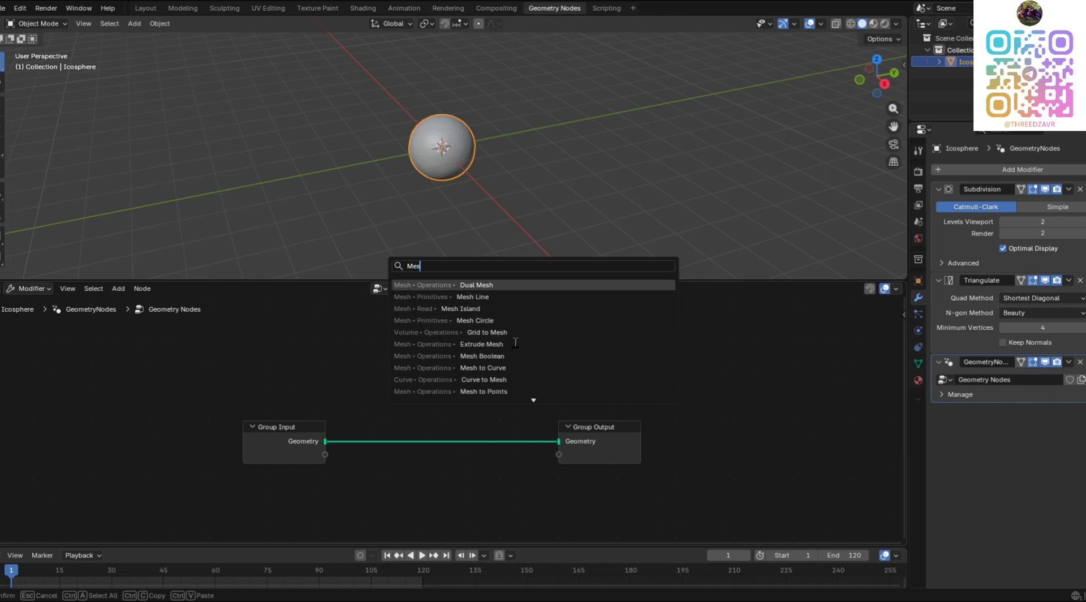
text(h to)
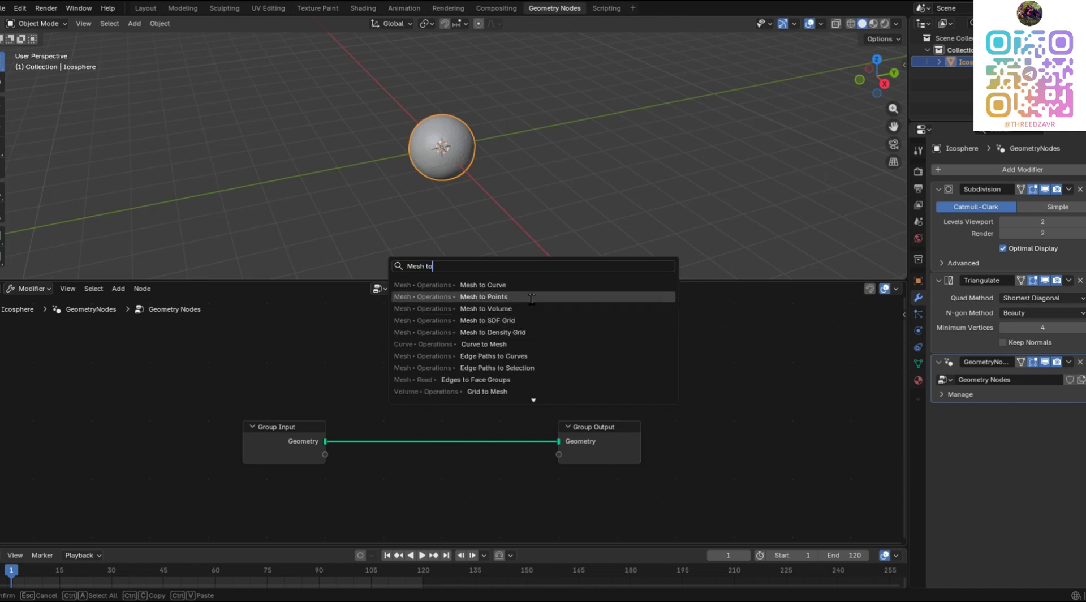
click(532, 295)
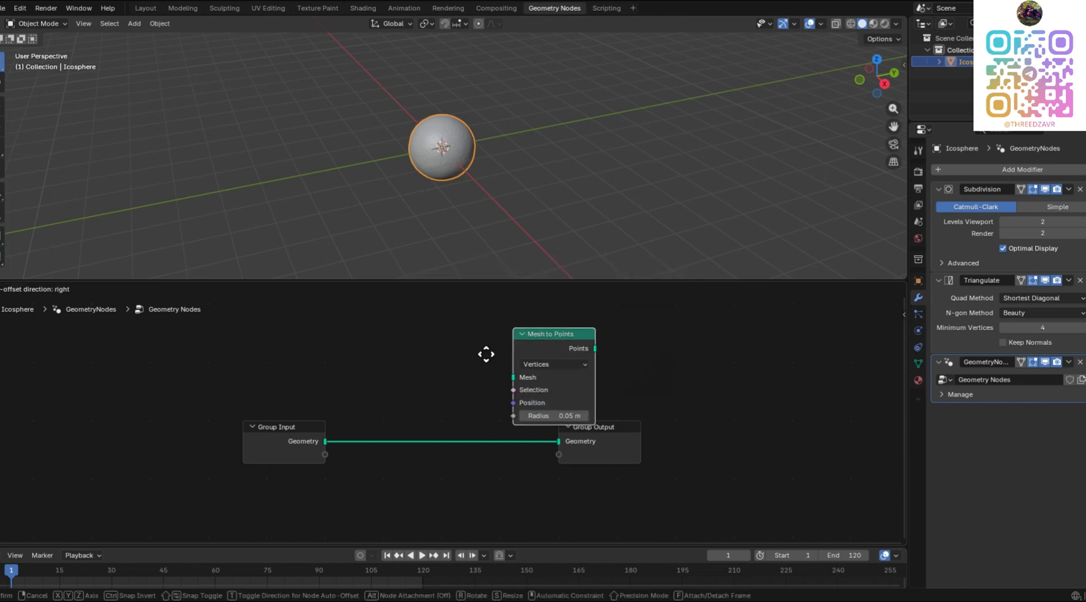
click(402, 392)
Step: Set the Mesh to Points node's mode to Faces and shift the node slightly
click(439, 438)
click(444, 463)
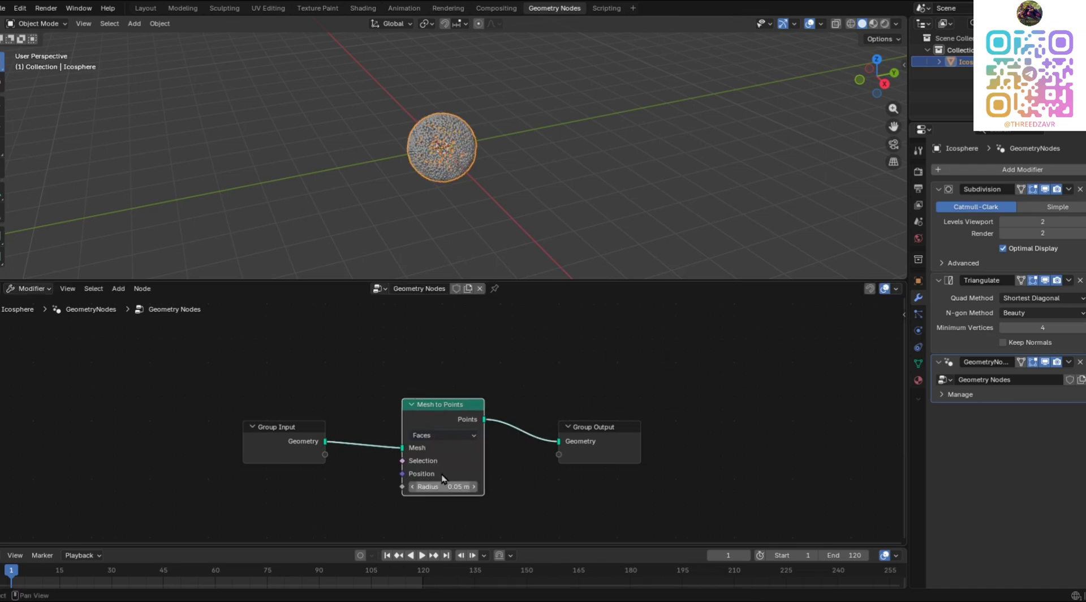
drag(434, 419, 431, 419)
scroll(507, 196, up, 8)
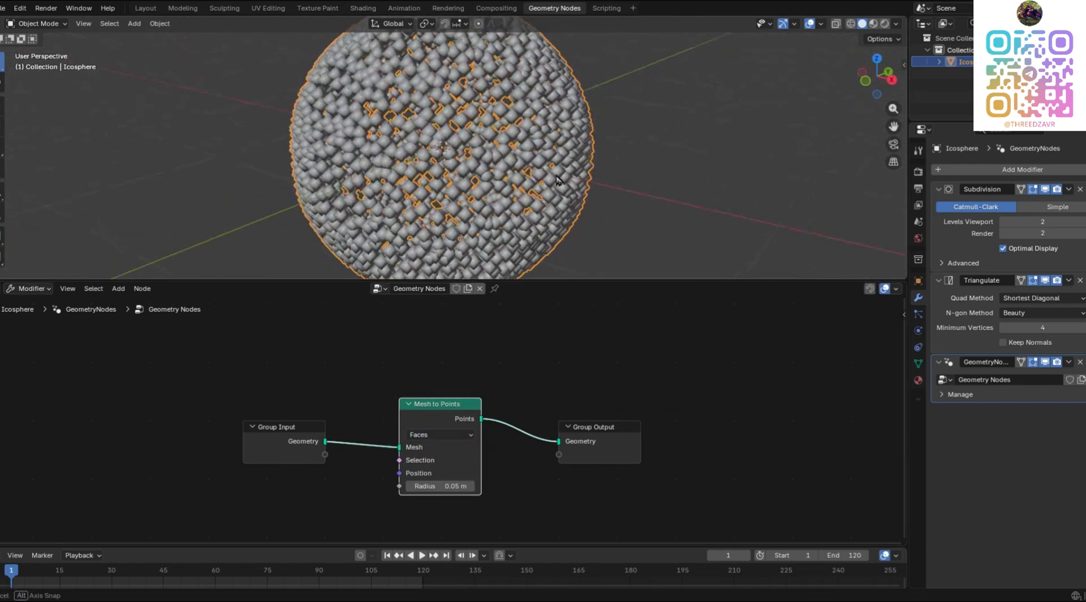
scroll(531, 427, down, 1)
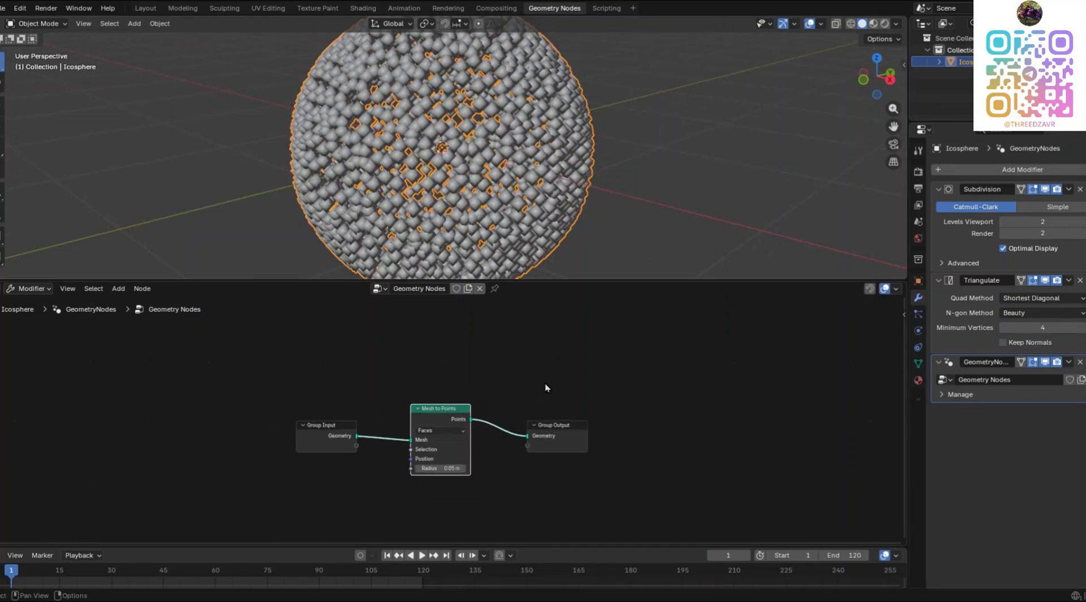
key(shift+a)
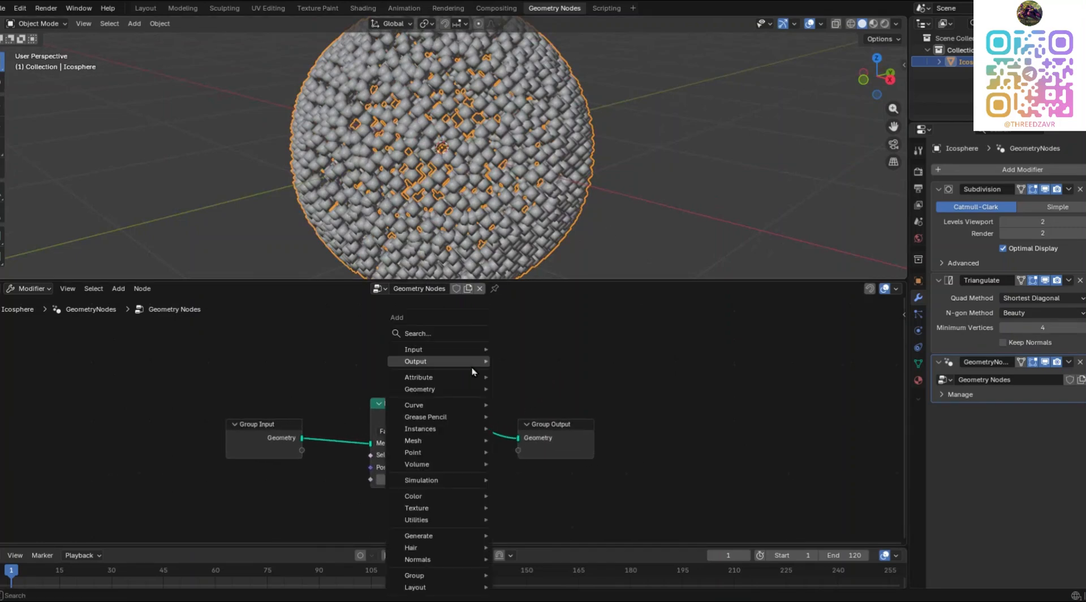
click(464, 334)
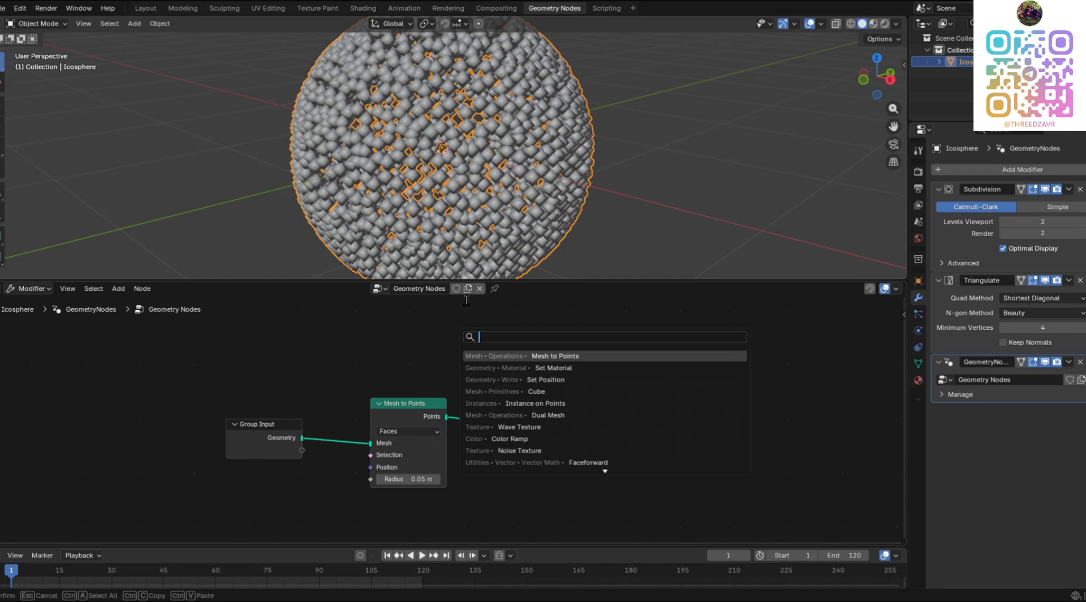
key(Escape)
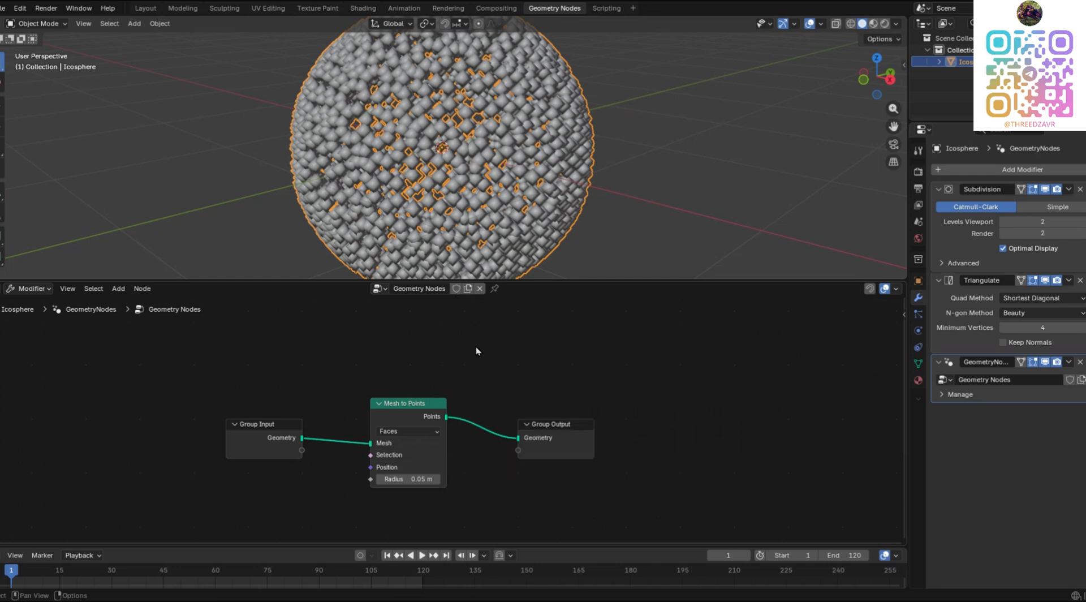
Step: Insert an Instance on Points node on the link between Mesh to Points and Group Output
key(shift+a)
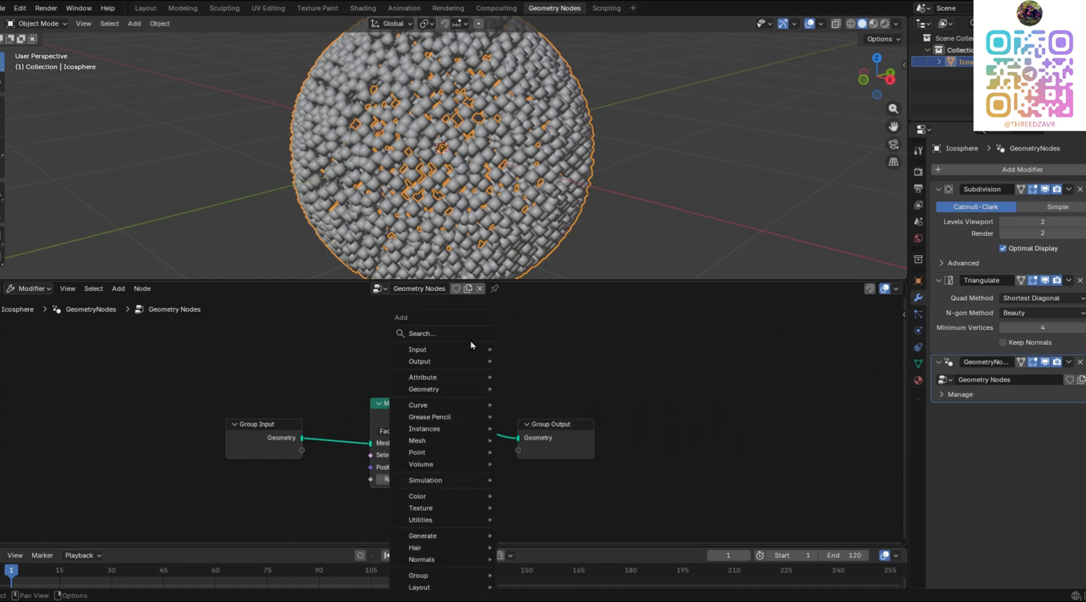
click(467, 332)
text(Ins)
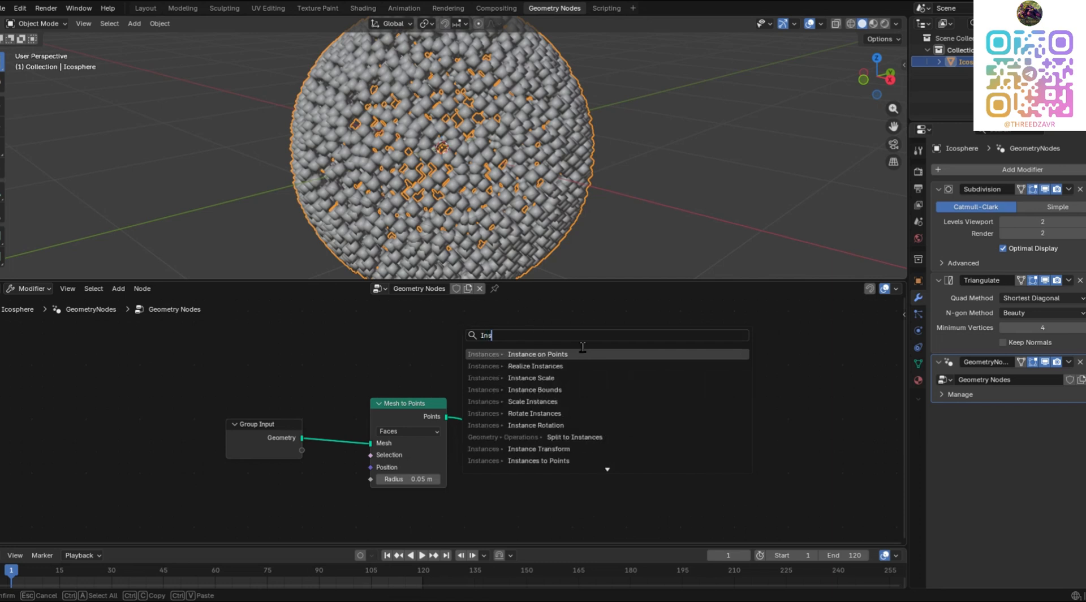
key(Return)
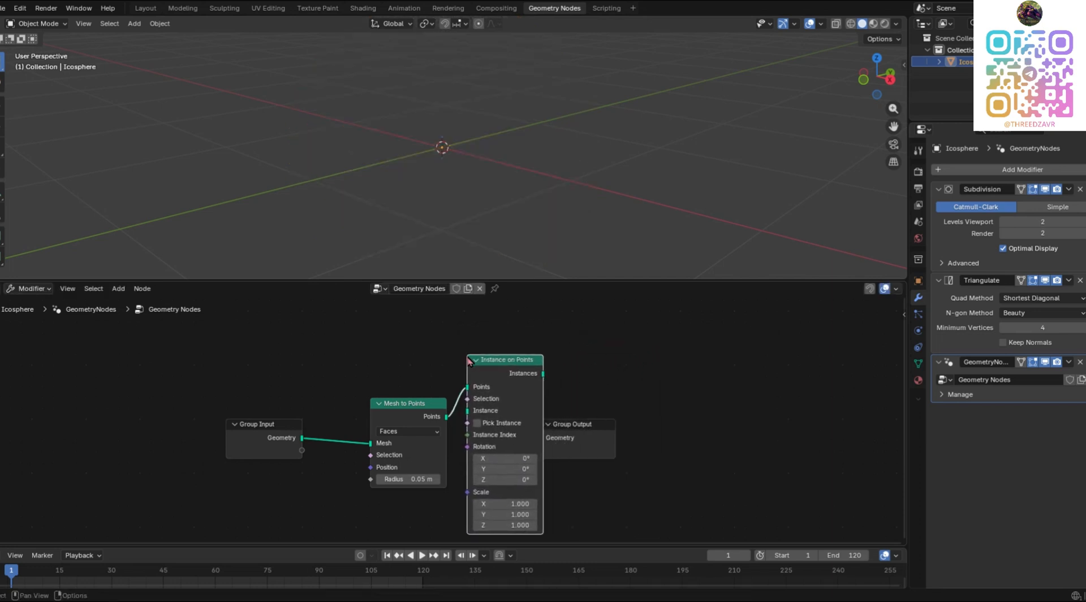
click(527, 382)
Step: Spread the nodes apart along the X axis and reposition the Group Input node near Mesh to Points
drag(691, 361, 199, 501)
key(s)
key(x)
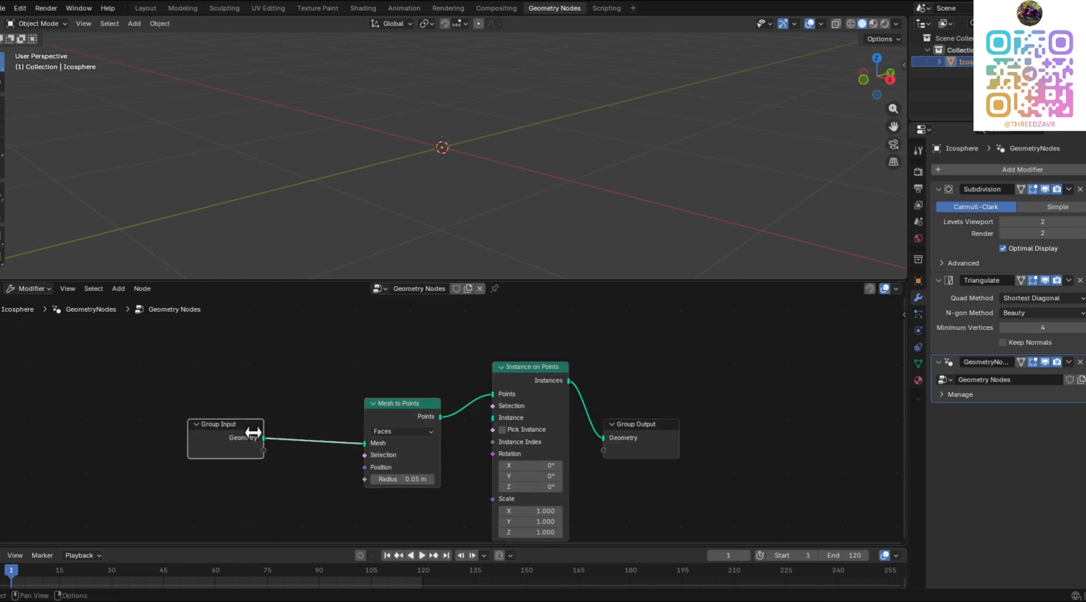
key(g)
click(333, 431)
Step: Add a Cube mesh primitive node below Mesh to Points and link its Mesh output to the Instance input of Instance on Points
middle_drag(361, 466, 330, 379)
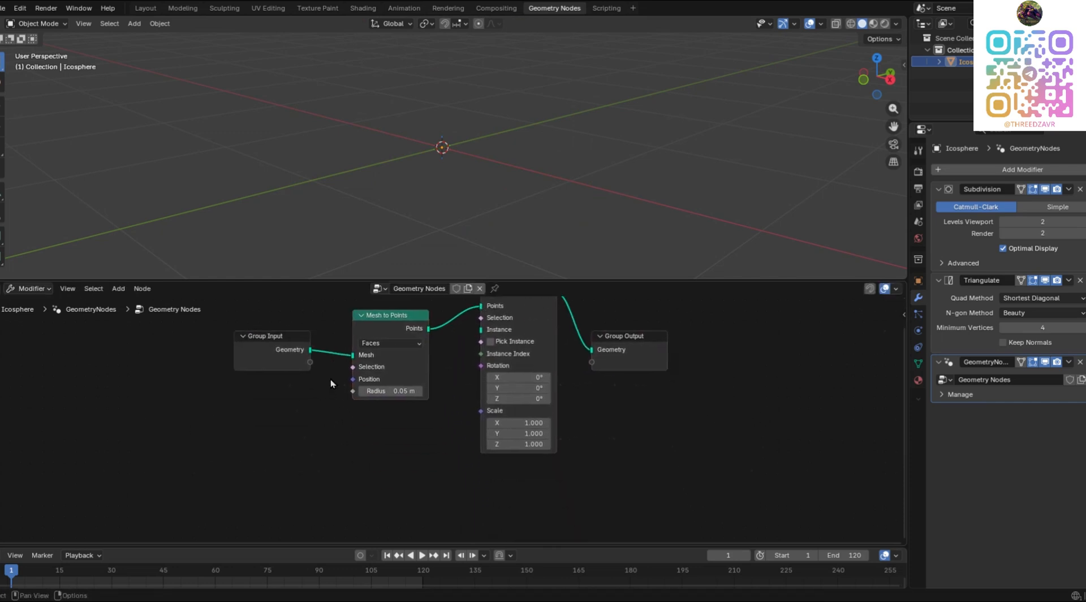
key(shift+a)
click(297, 335)
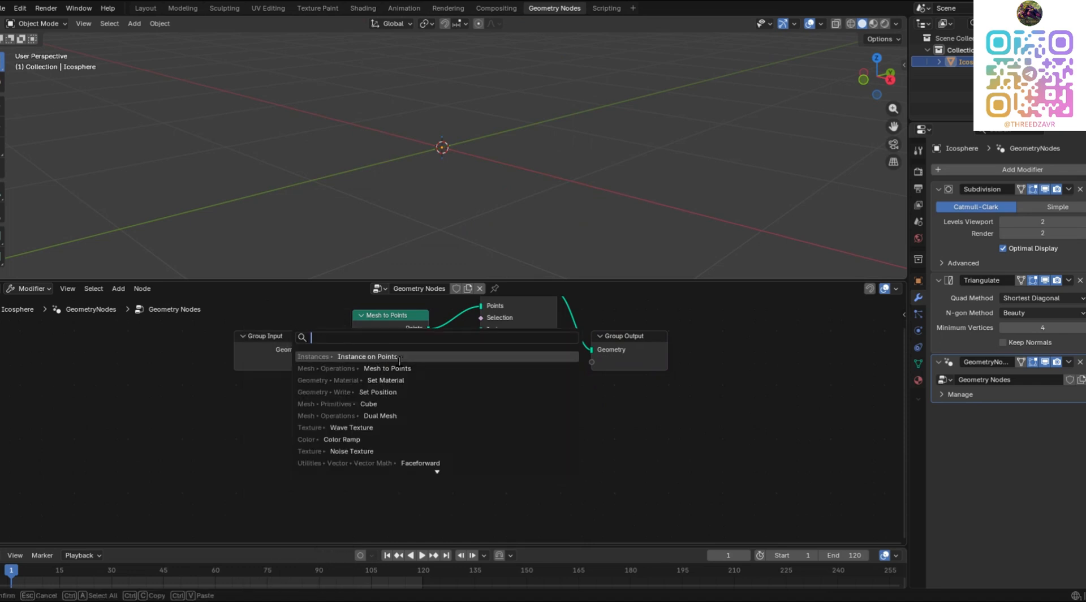
click(419, 404)
click(353, 428)
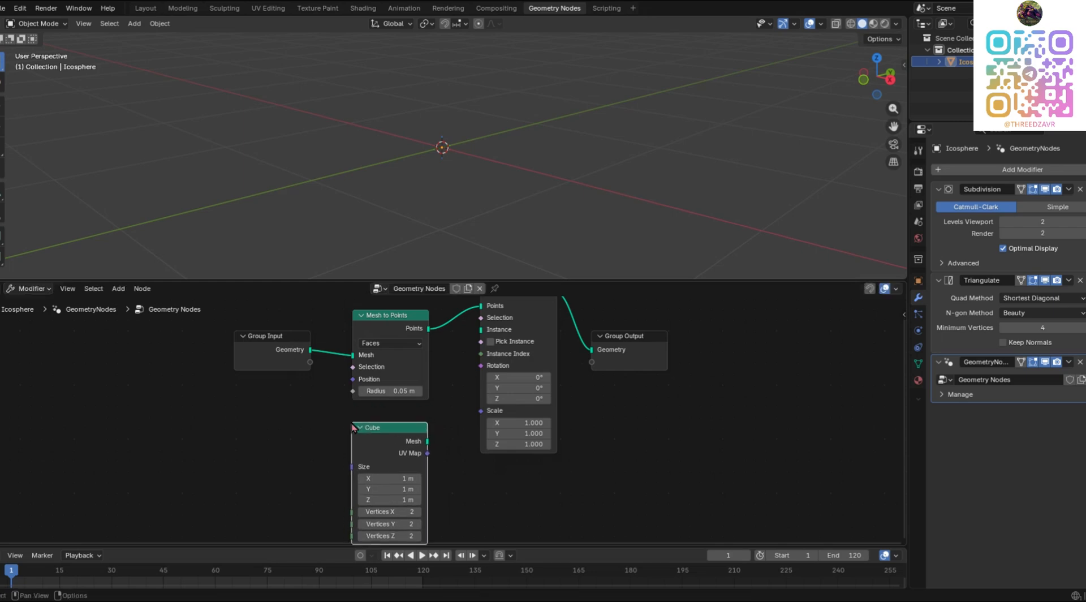
drag(427, 441, 481, 329)
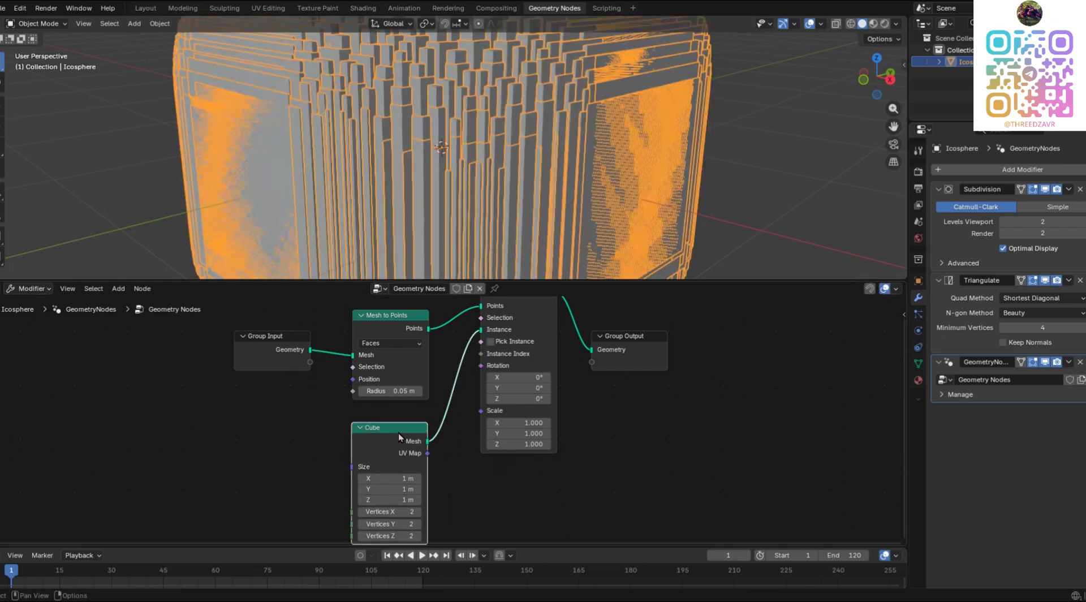
drag(398, 433, 396, 424)
Step: Set the X, Y and Z scale of Instance on Points to 0.05 and inspect the cube-covered sphere
scroll(565, 124, down, 5)
middle_drag(566, 125, 570, 115)
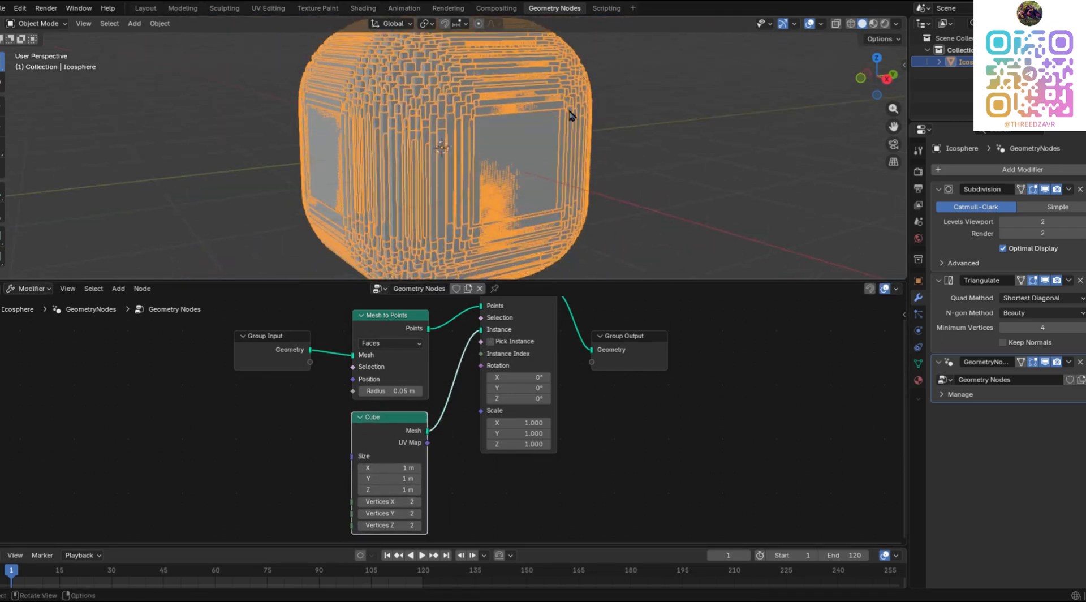
drag(537, 422, 537, 444)
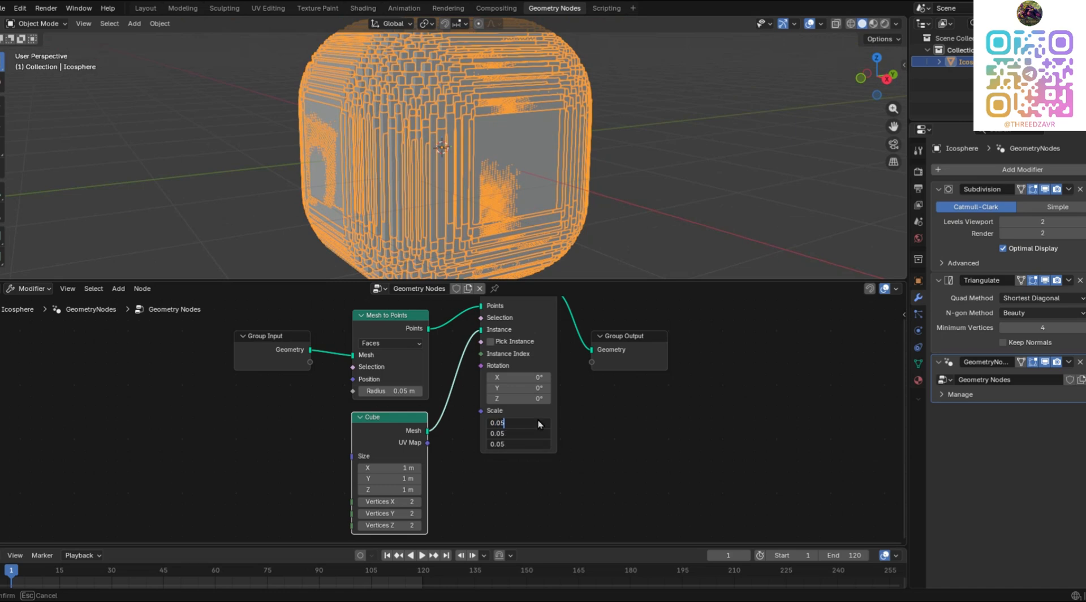
key(Return)
click(583, 161)
scroll(584, 160, up, 5)
middle_drag(600, 161, 622, 164)
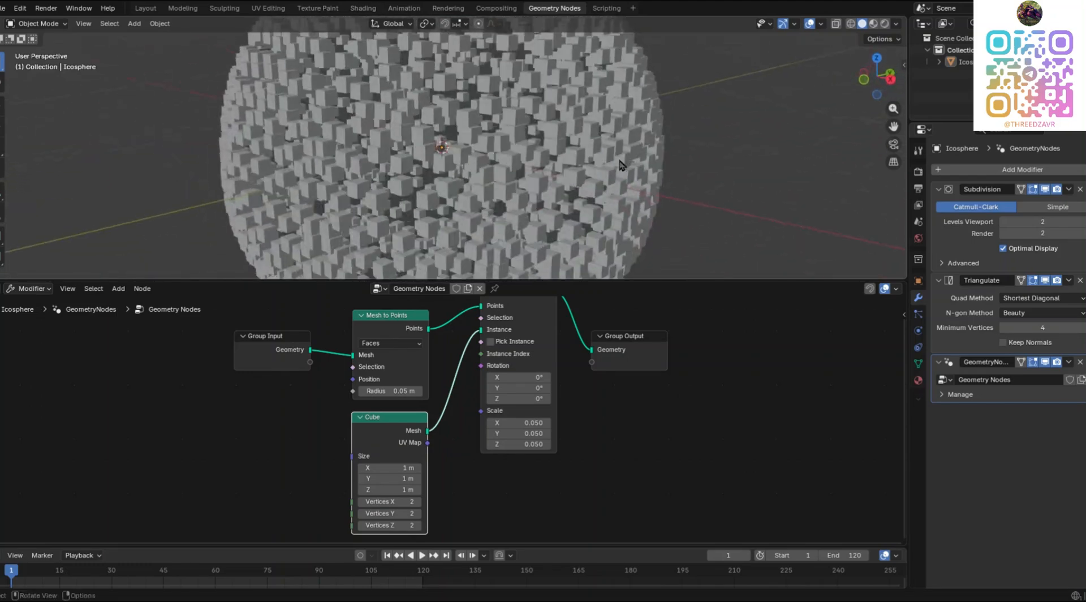
scroll(621, 165, down, 3)
scroll(591, 421, up, 1)
scroll(587, 331, down, 1)
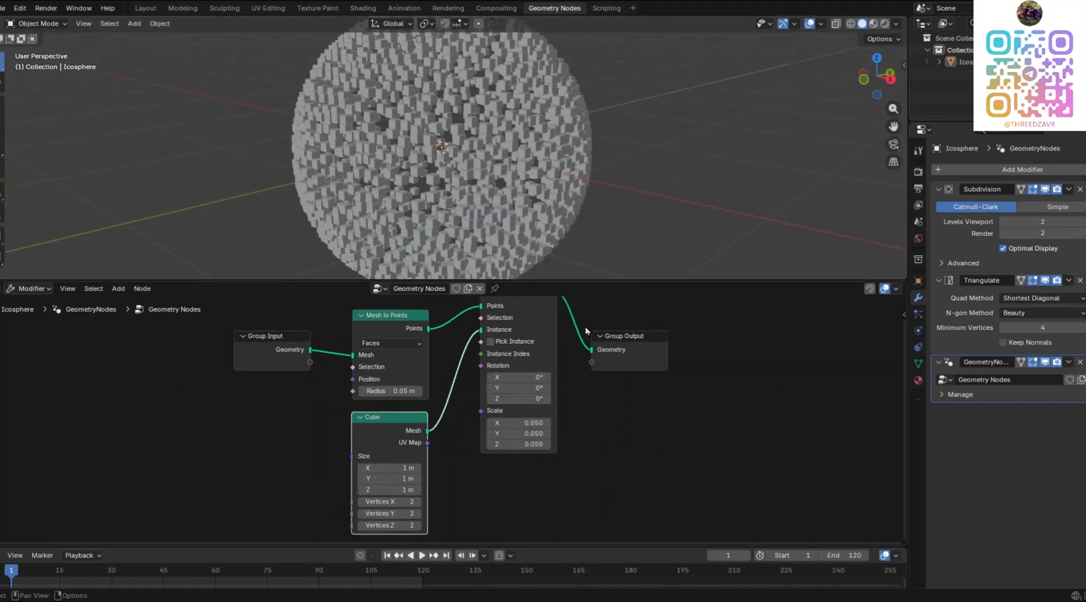
middle_drag(583, 274, 564, 270)
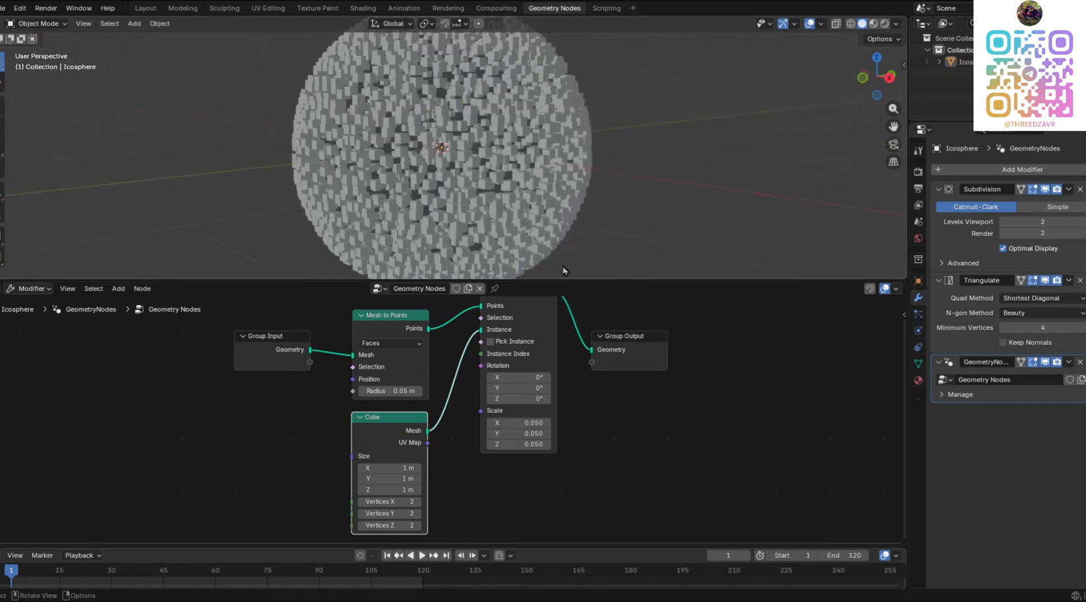
drag(512, 376, 519, 398)
key(Escape)
click(665, 386)
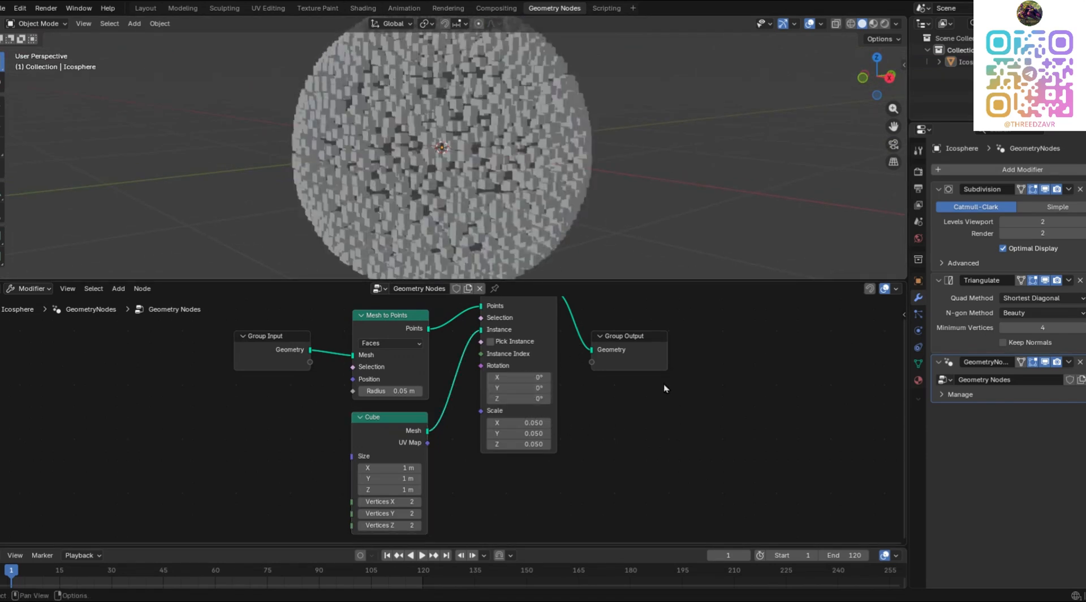
Step: Move the Group Output and Group Input nodes outward to make room in the node tree
middle_drag(665, 388, 650, 438)
drag(624, 396, 689, 378)
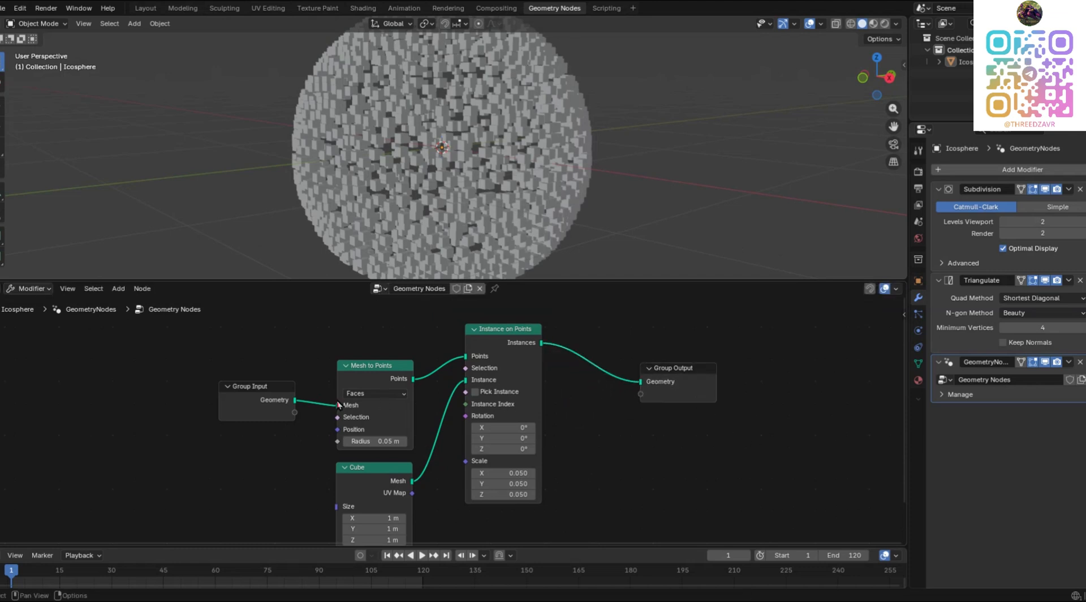
drag(256, 386, 221, 369)
Step: Insert a Set Position node on the link between Instance on Points and Group Output
middle_drag(604, 447, 508, 434)
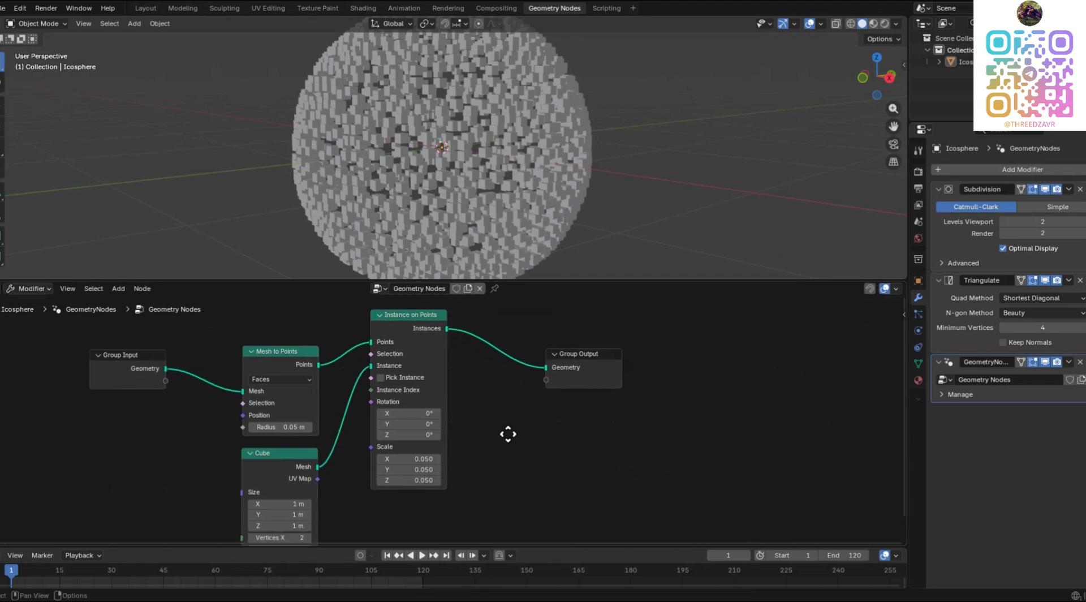
key(shift+a)
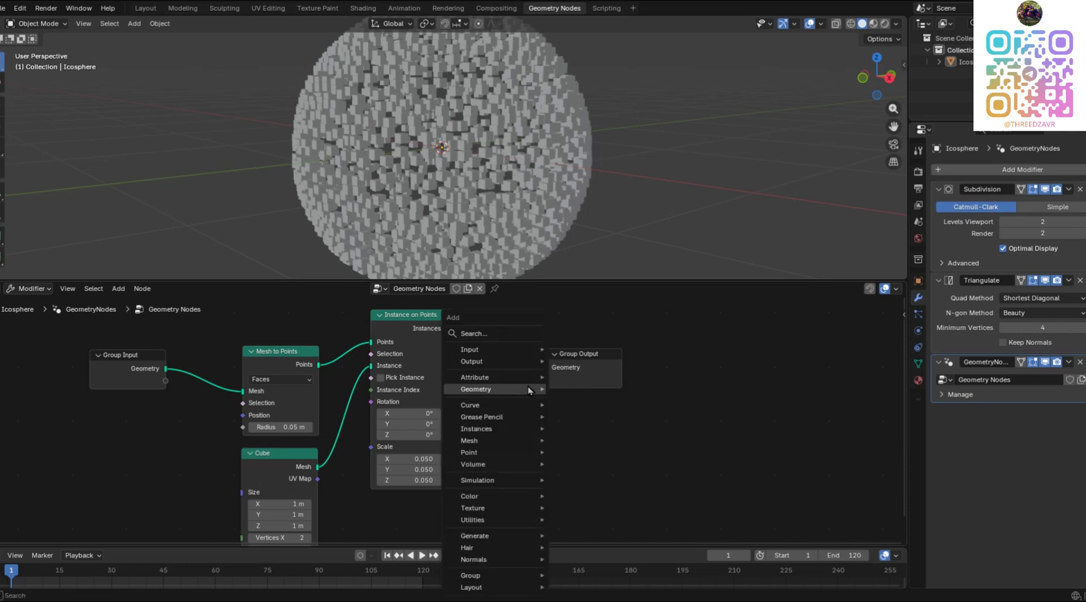
mouse_move(514, 362)
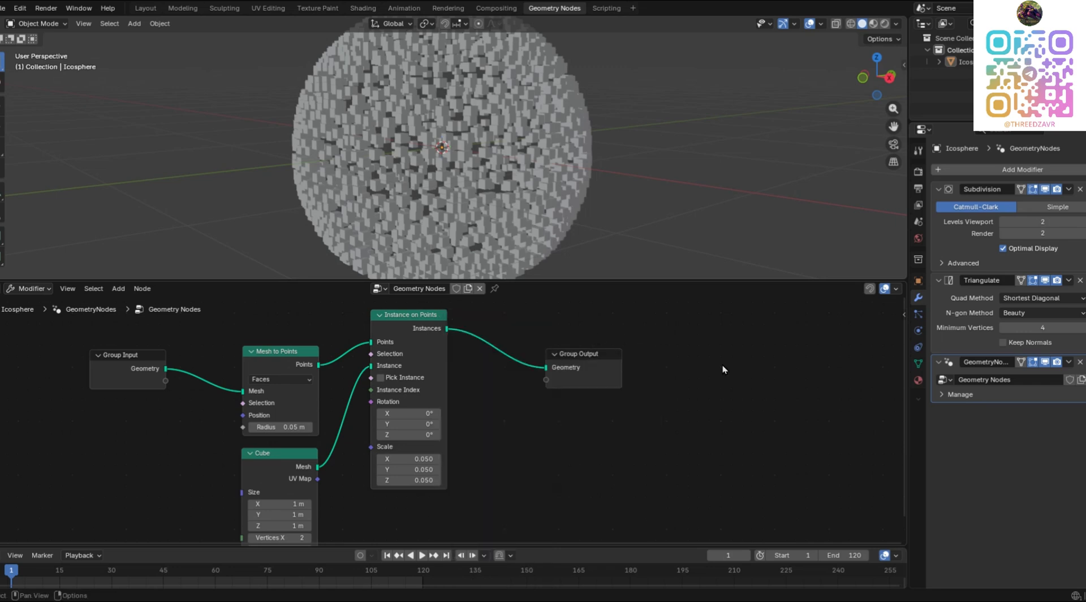
key(shift+a)
mouse_move(445, 361)
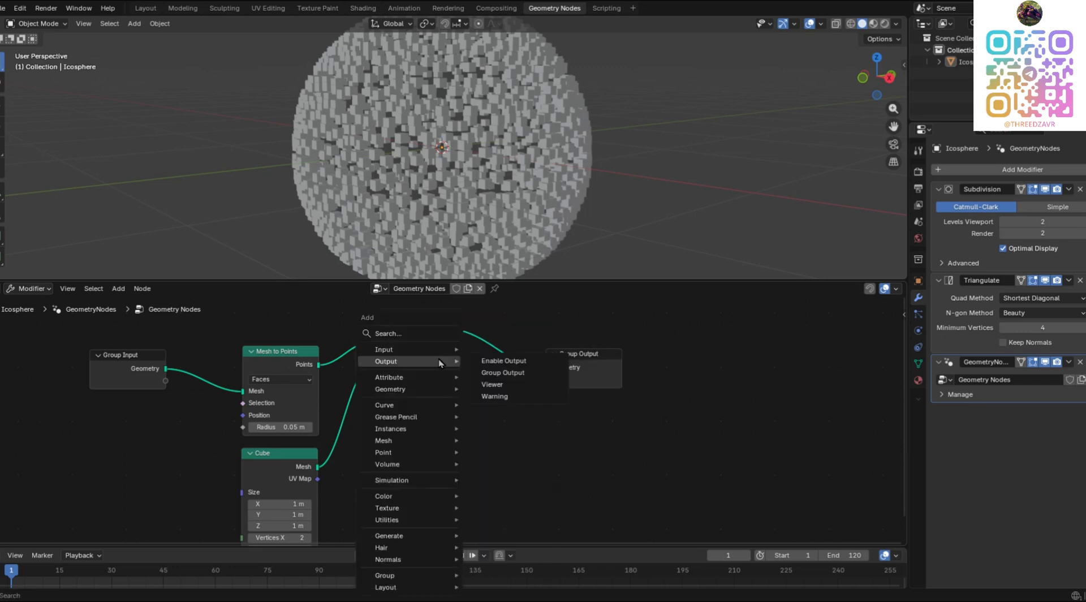
click(404, 335)
text(set pos)
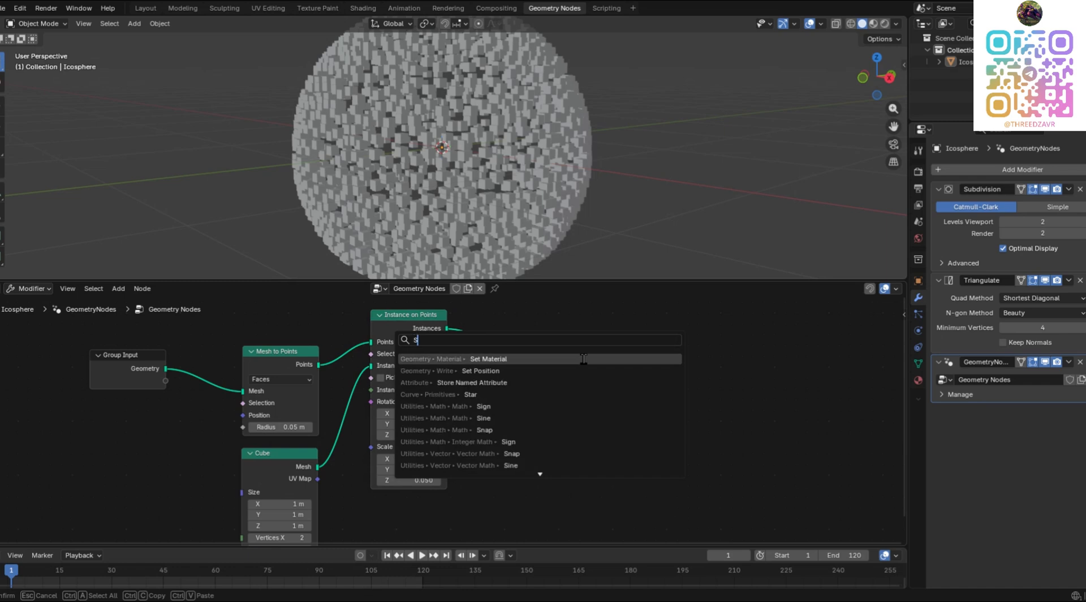
key(Return)
click(463, 326)
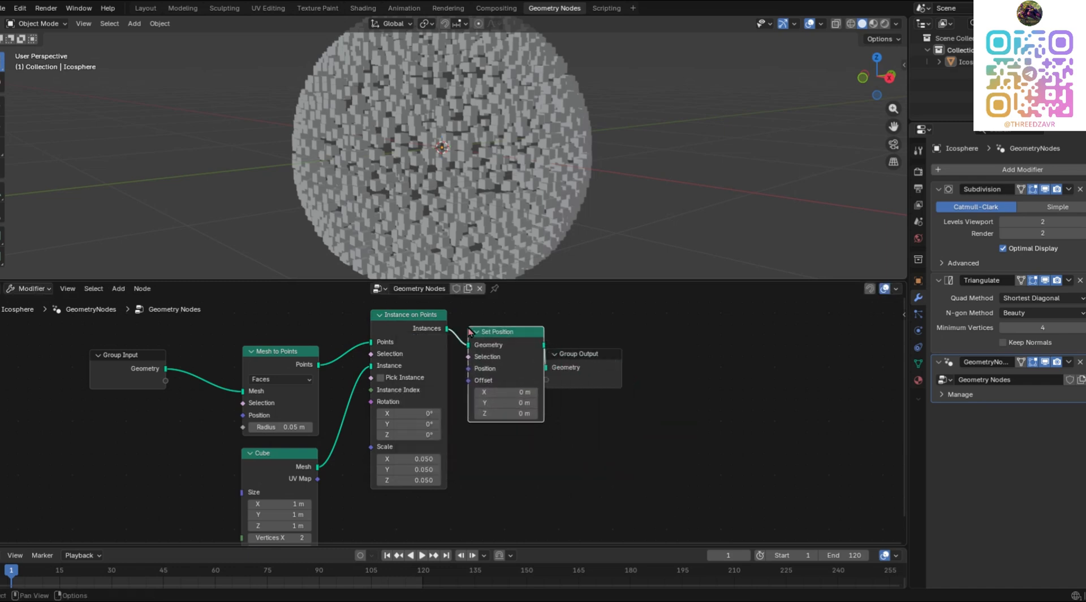
Step: Shift the Set Position and Group Output nodes together along the X axis, away from Instance on Points
drag(656, 311, 490, 387)
key(g)
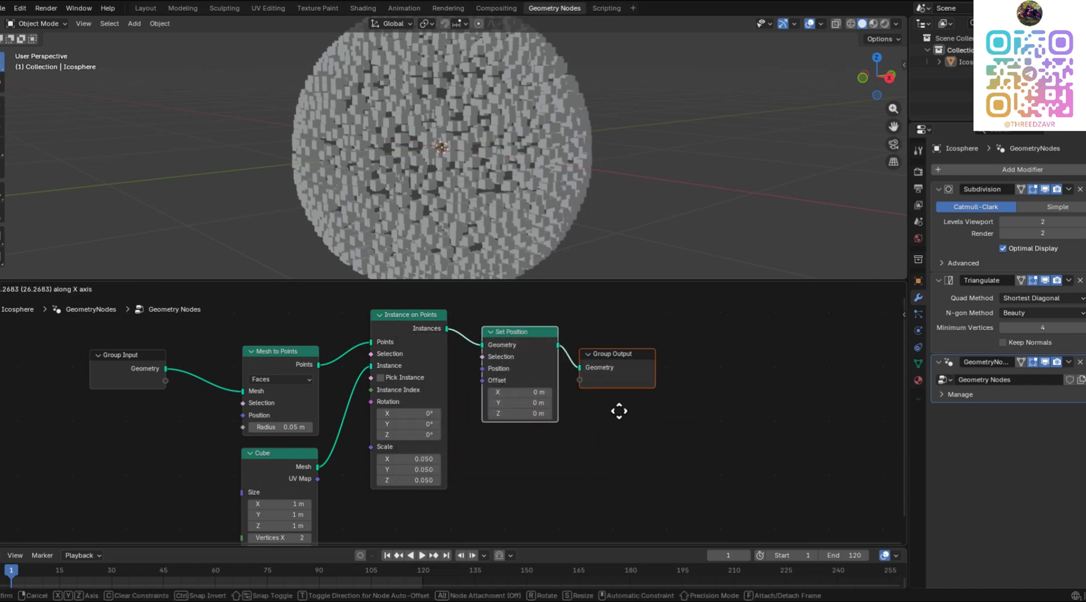
click(628, 439)
Step: Add a Vector Math node set to Multiply and link its Vector output to the Offset input of Set Position
key(shift+a)
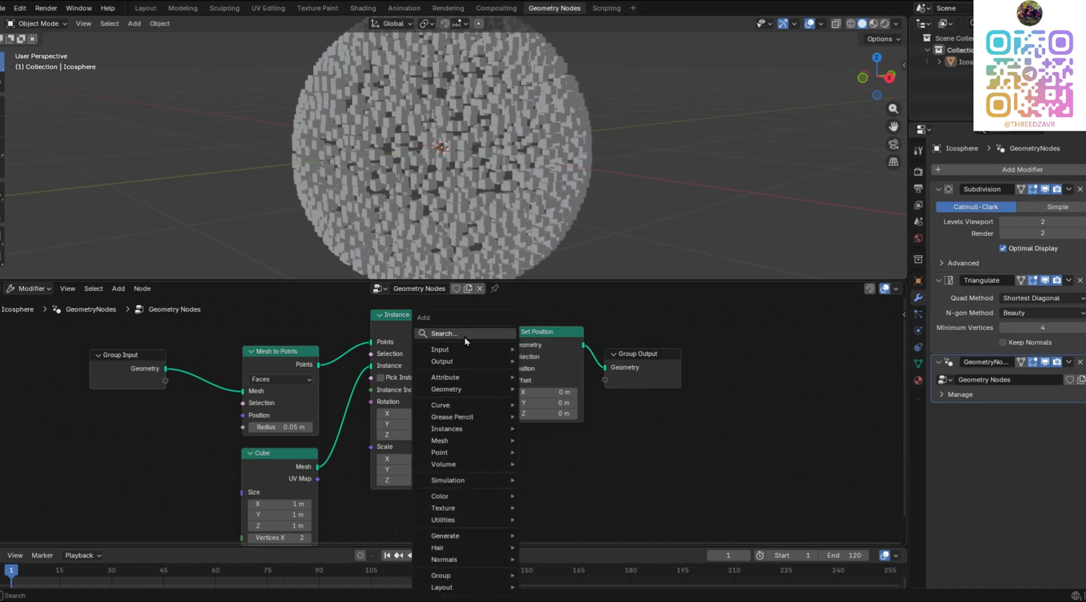
click(487, 334)
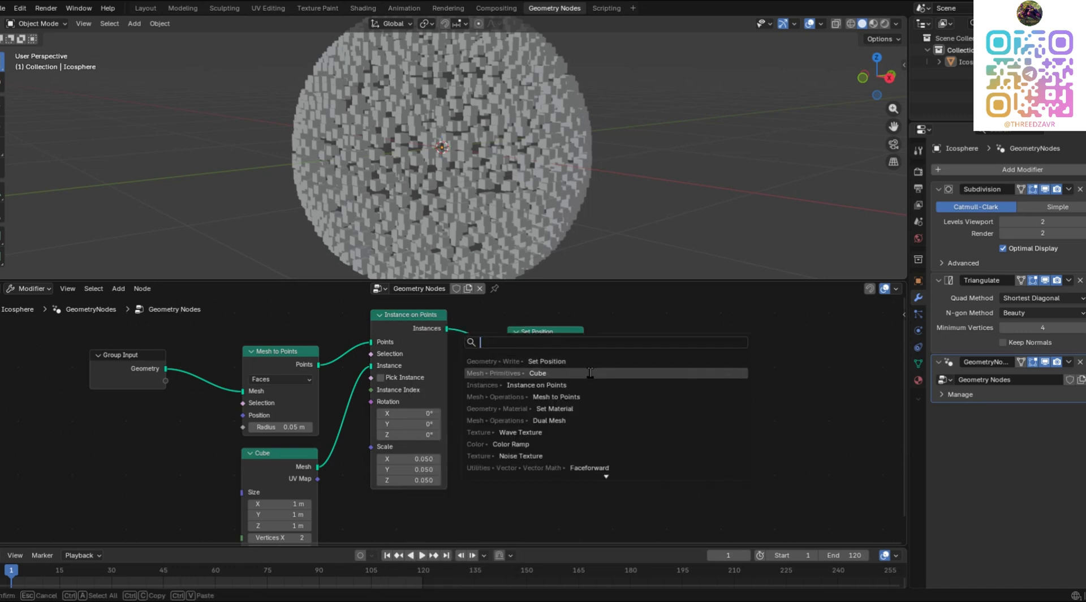
text(vec)
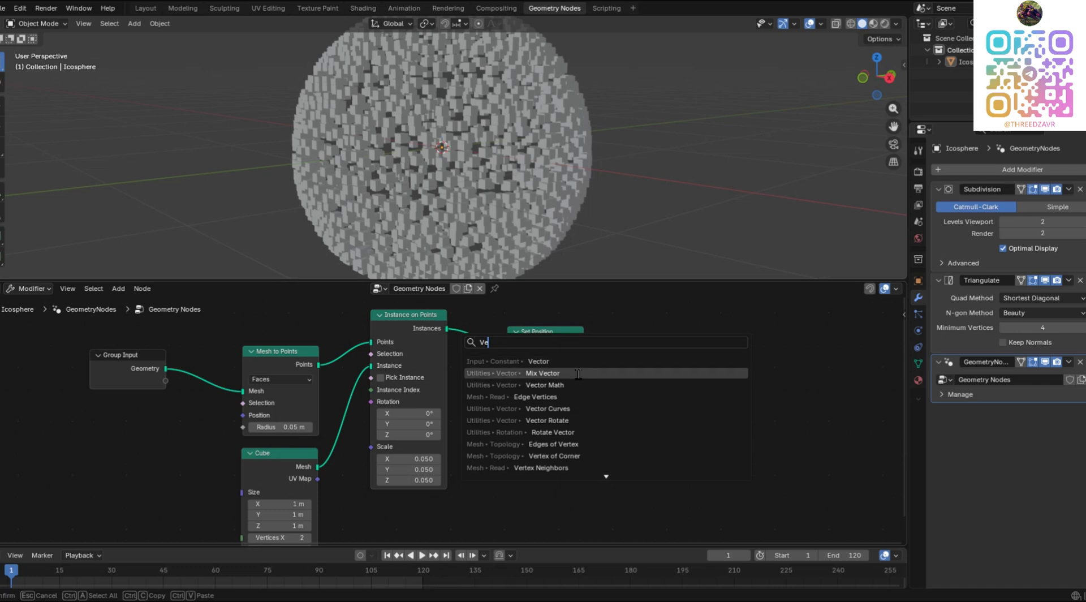
click(569, 382)
click(439, 443)
click(480, 474)
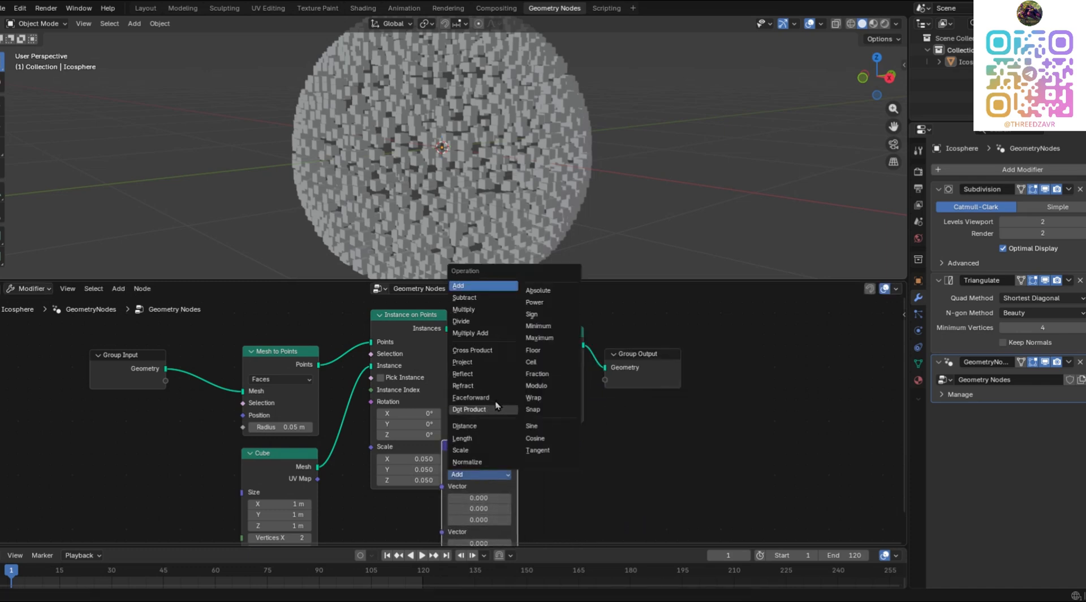
click(481, 313)
drag(481, 458, 508, 380)
Step: Spread the nodes horizontally around the Multiply node so that it no longer overlaps Instance on Points
scroll(609, 365, down, 1)
key(a)
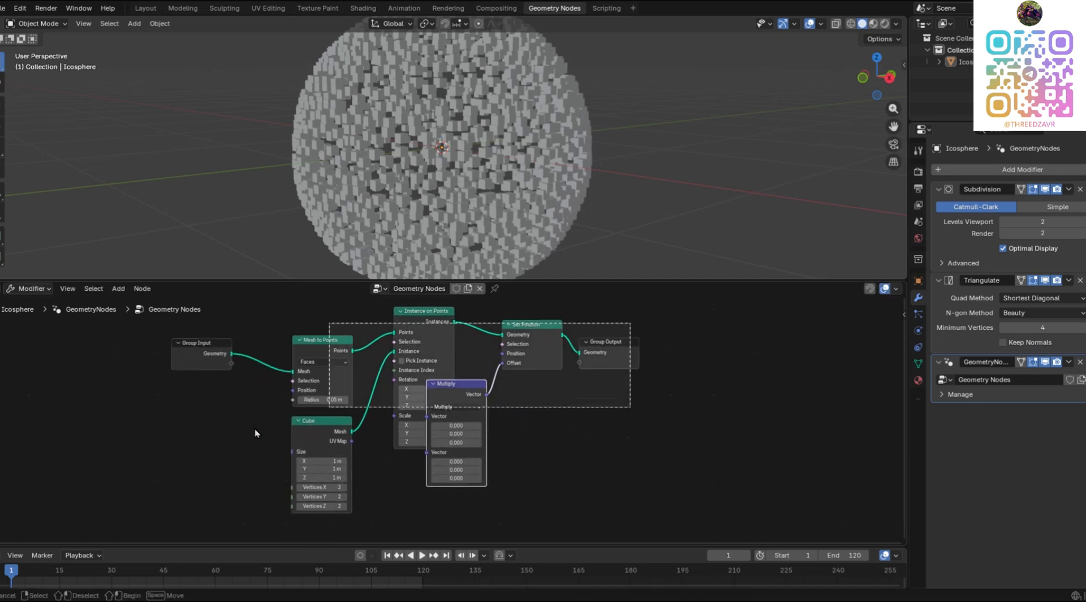
key(s)
key(x)
click(590, 396)
click(536, 409)
drag(482, 394, 509, 392)
drag(684, 325, 144, 372)
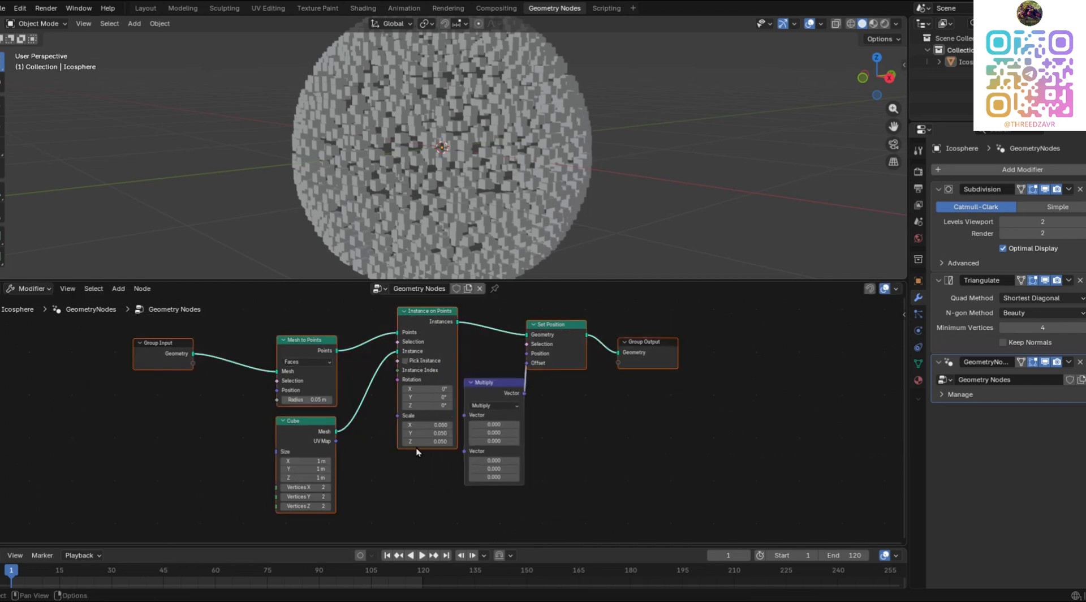
key(s)
key(x)
click(605, 415)
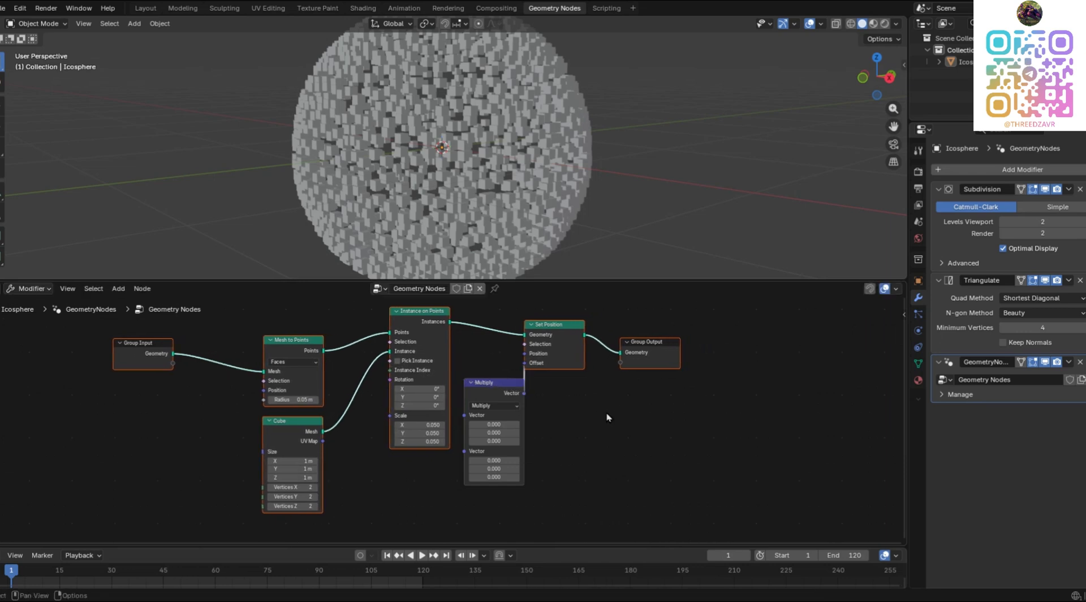
Step: Move the Set Position node and the Group Output node individually along the X axis to widen their spacing
click(635, 430)
click(566, 352)
key(g)
key(x)
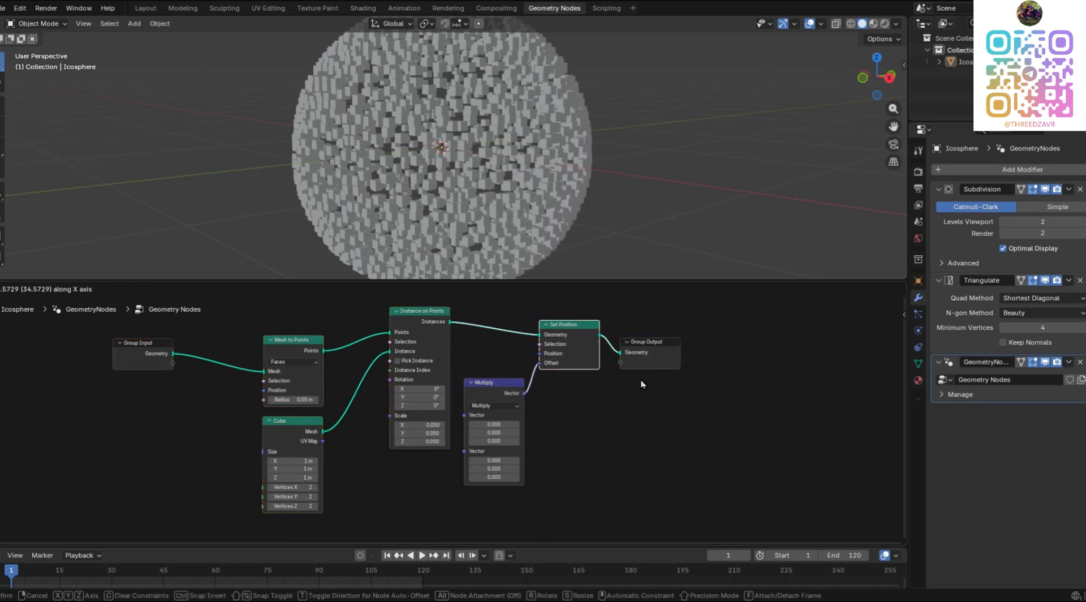
click(643, 384)
click(655, 389)
click(658, 347)
key(g)
key(x)
click(748, 362)
click(676, 435)
scroll(650, 431, up, 2)
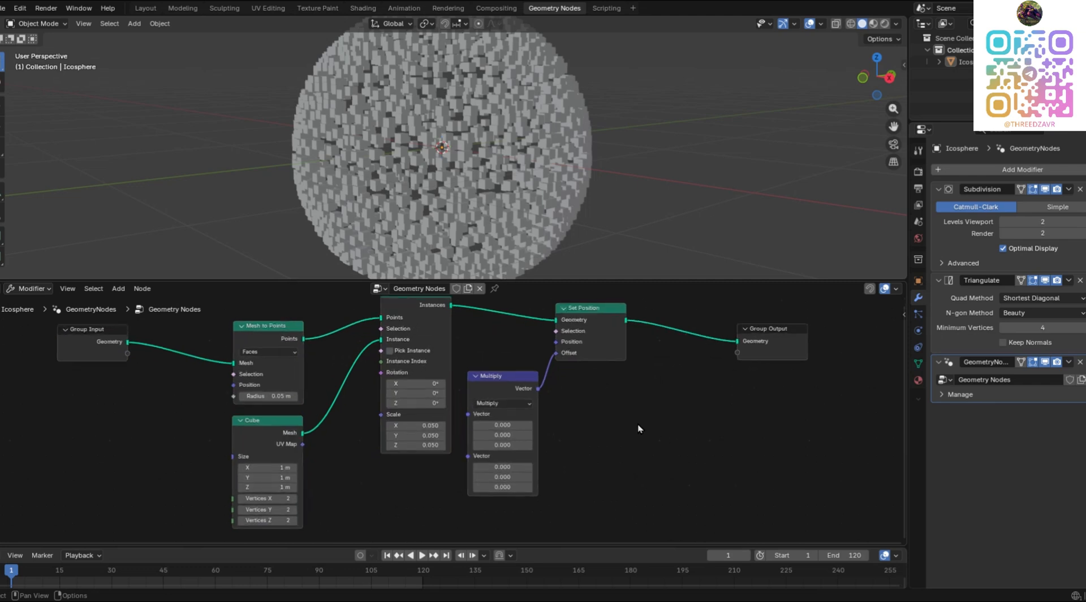
middle_drag(636, 425, 612, 403)
key(shift+a)
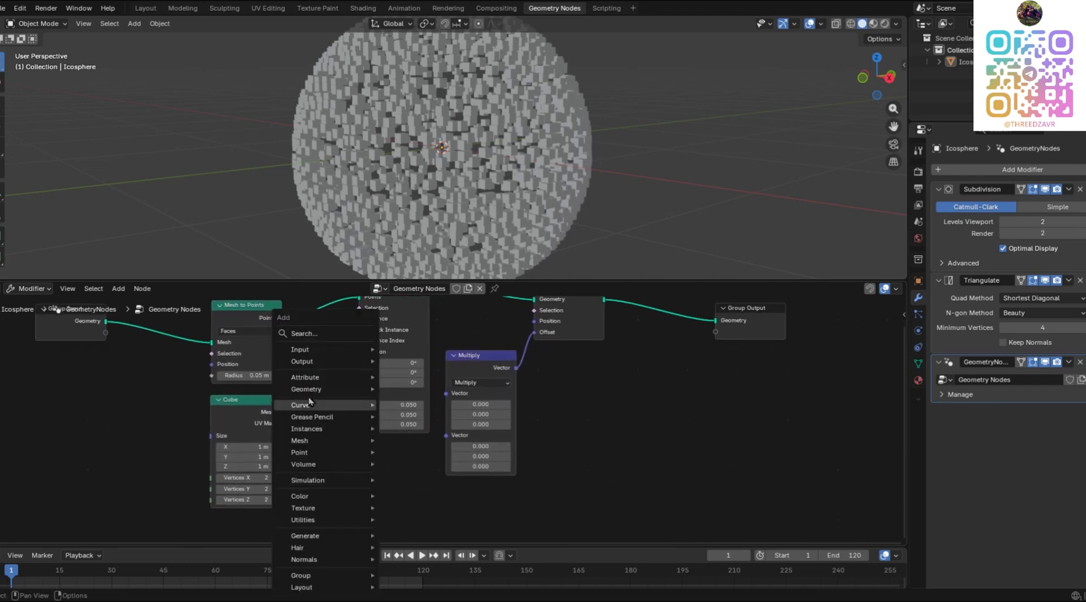
click(310, 337)
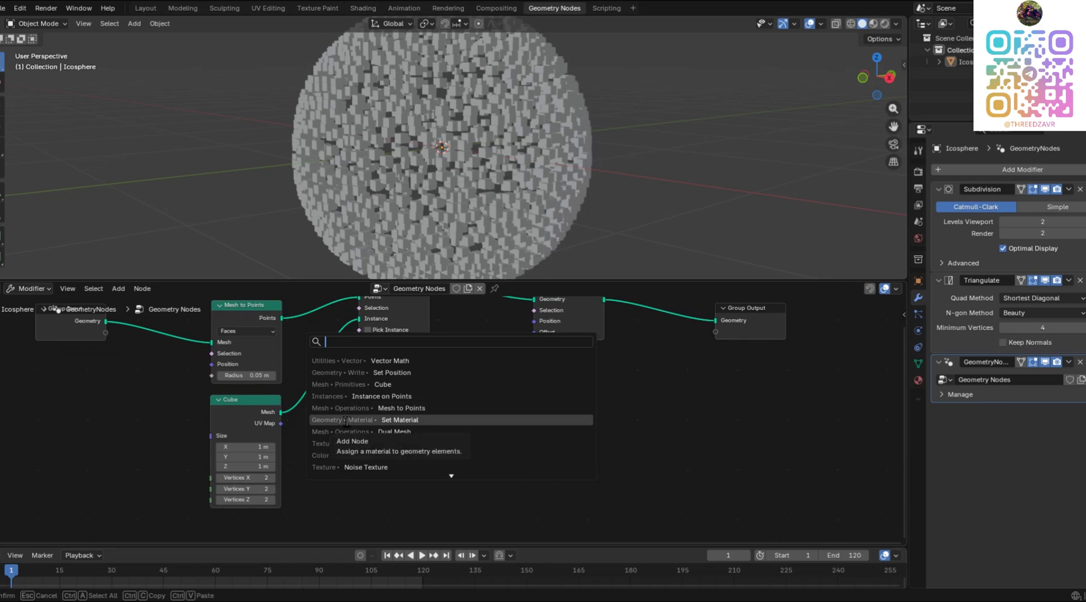
text(s)
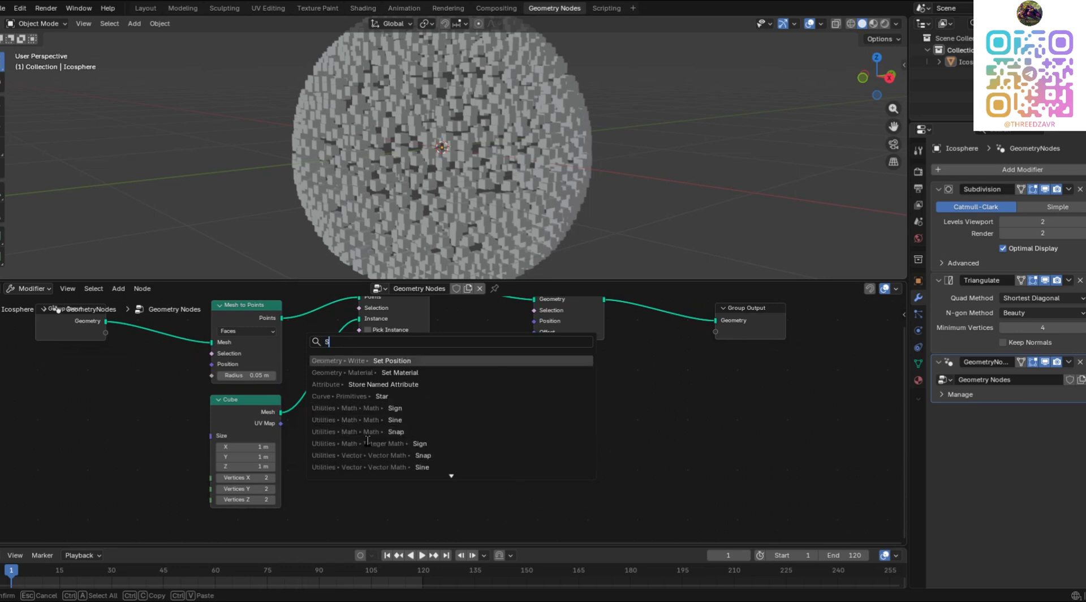
text(ca)
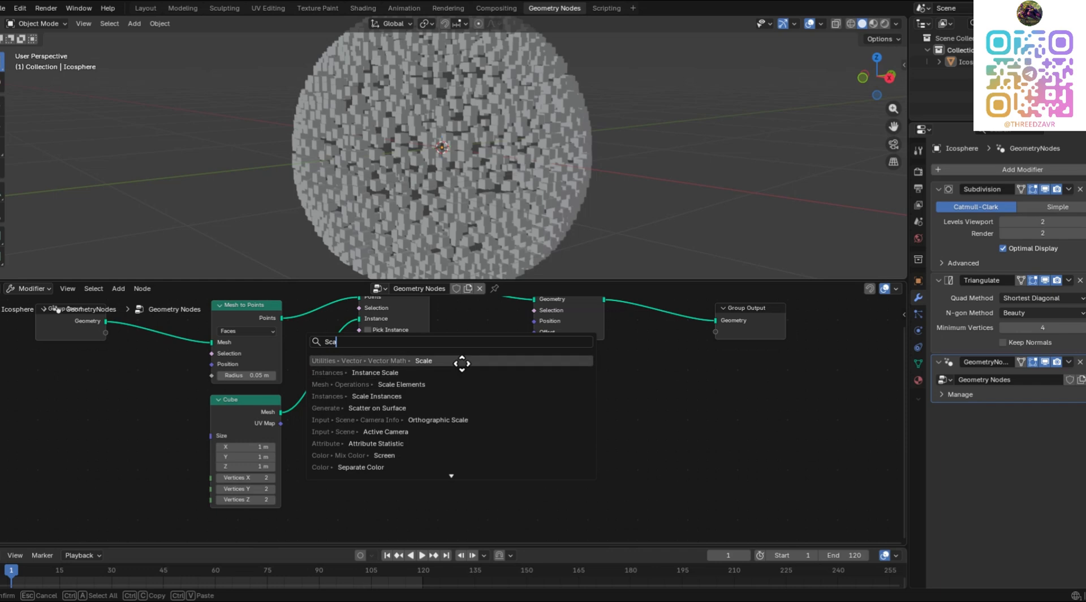
click(461, 361)
click(330, 463)
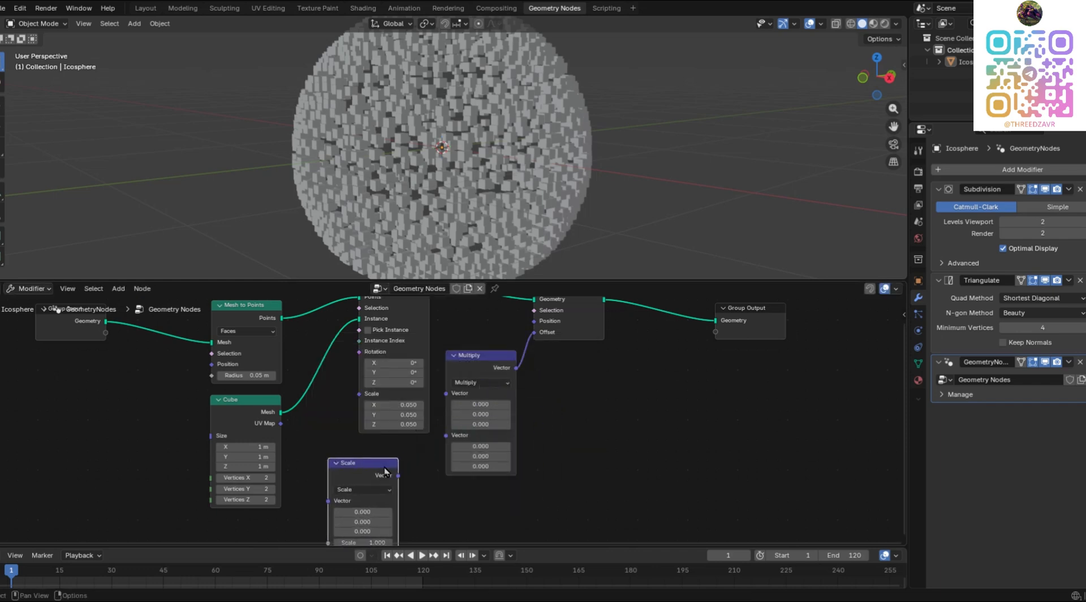
key(ctrl+z)
key(ctrl+z)
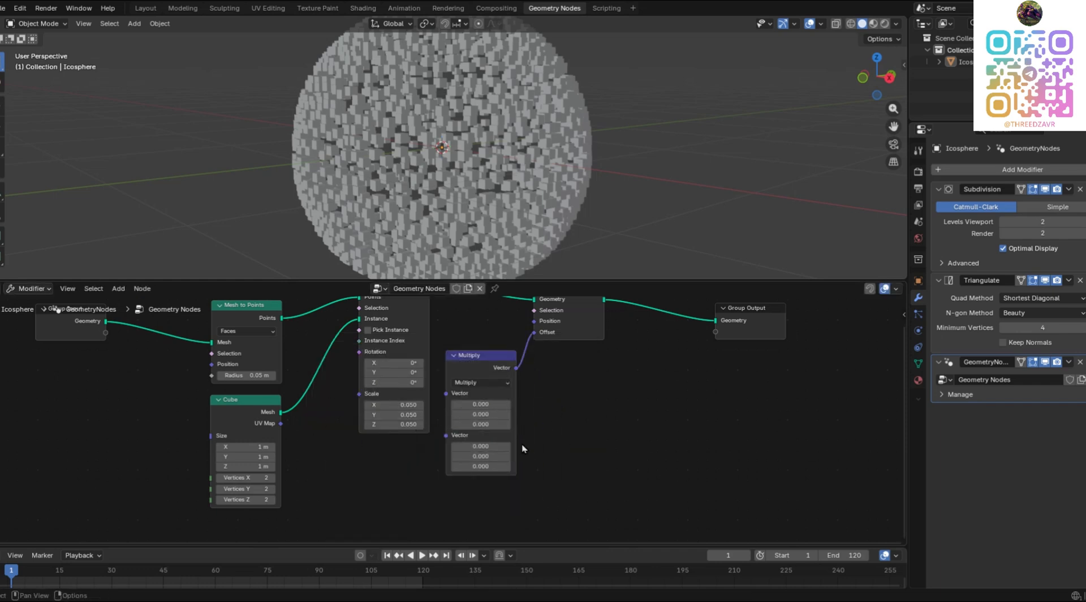
Step: Add a Noise Texture node and place it beneath the Instance on Points node
key(shift+a)
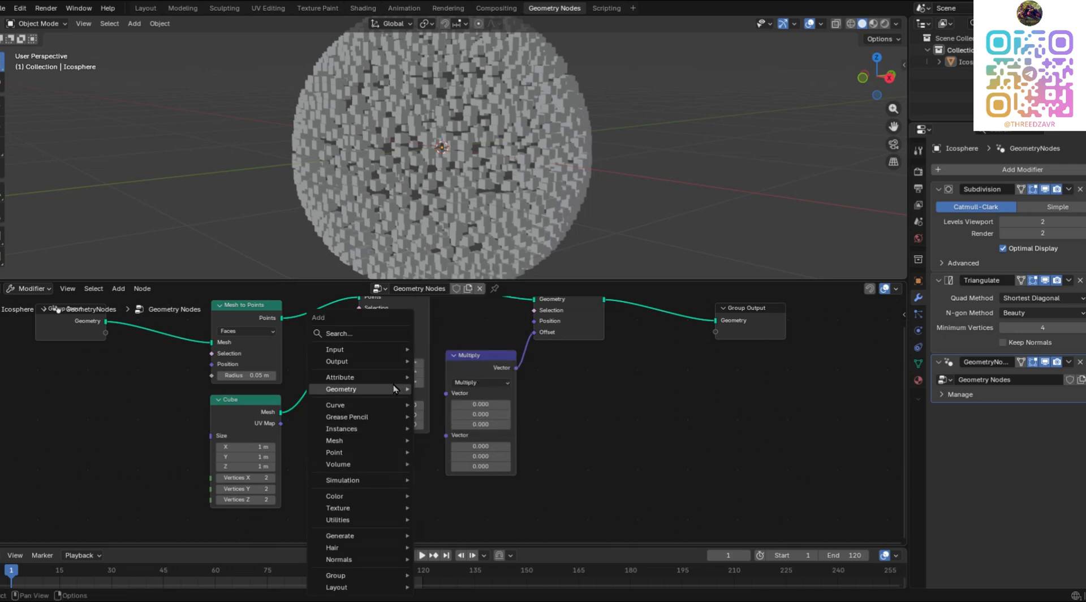
mouse_move(410, 389)
click(401, 337)
text(N)
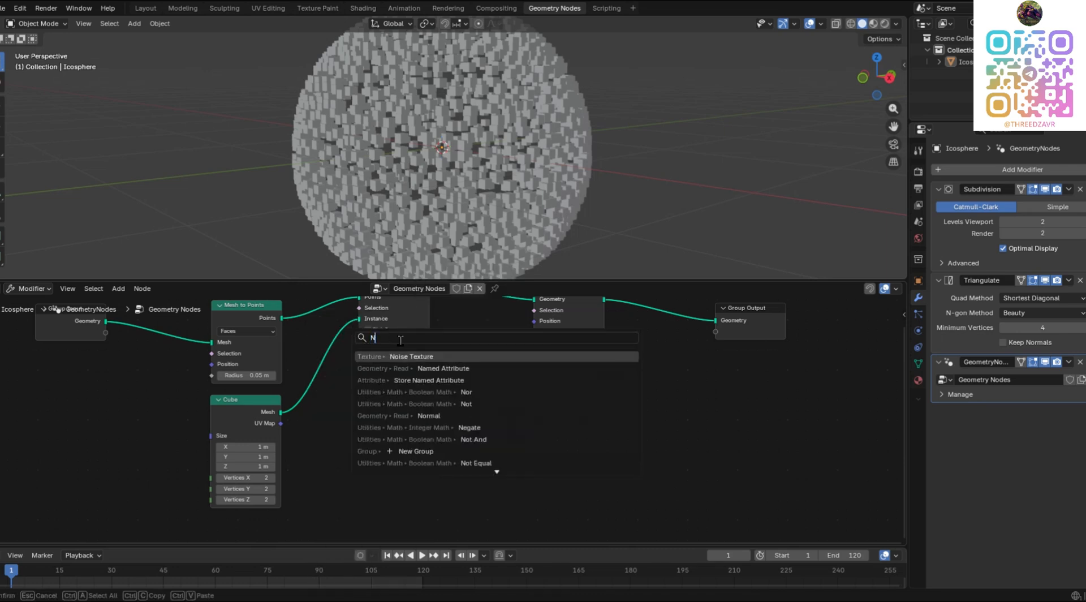
text(oi)
click(482, 355)
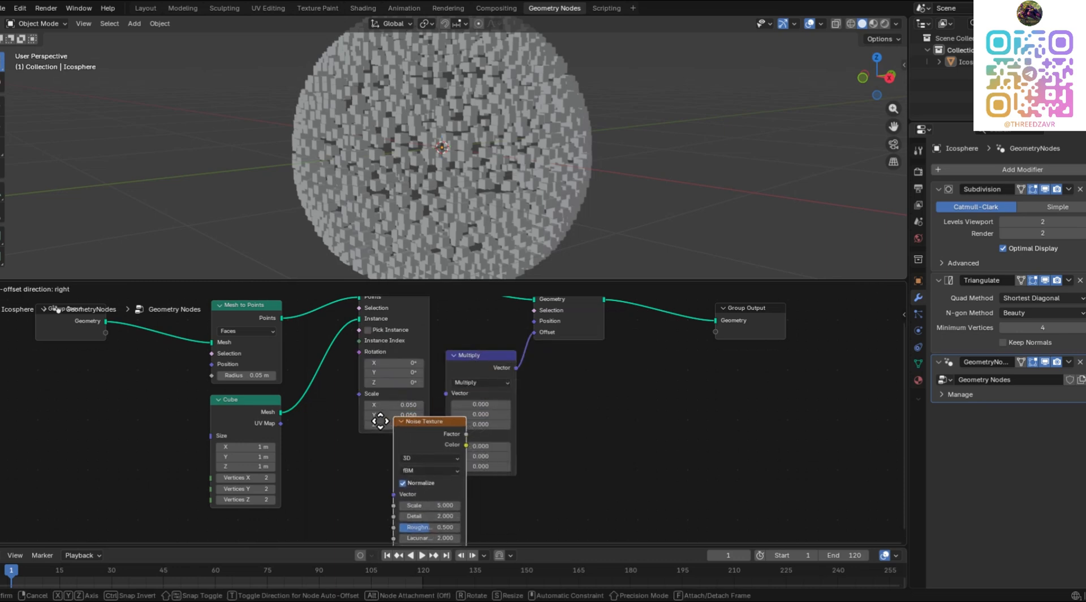
click(362, 450)
Step: Link the Noise Texture's Factor output to the first Vector input of Multiply and shift Multiply slightly away from Instance on Points
drag(422, 464, 448, 436)
drag(495, 360, 507, 362)
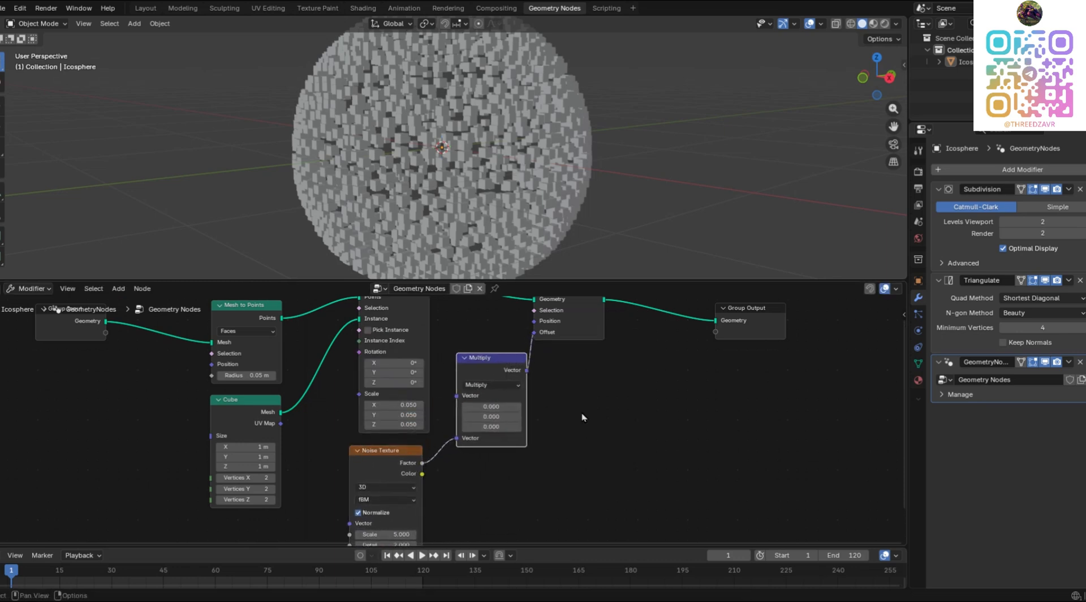
click(580, 418)
drag(457, 440, 459, 403)
Step: Switch the Noise Texture to 4D and set its Scale to 0.5
middle_drag(476, 510, 498, 452)
drag(411, 404, 412, 397)
click(421, 423)
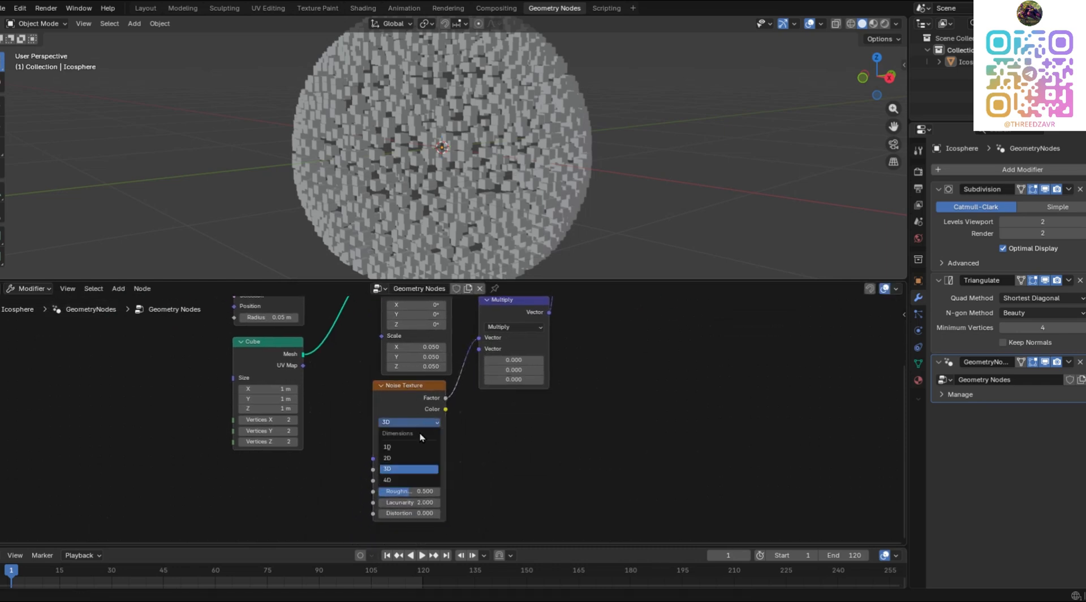
click(403, 480)
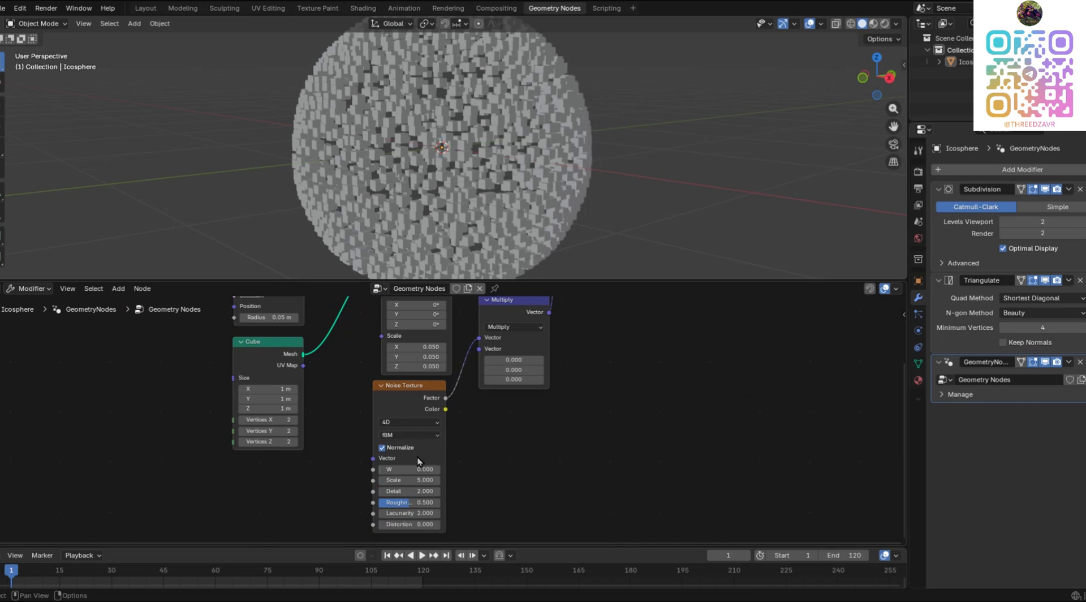
drag(422, 479, 414, 481)
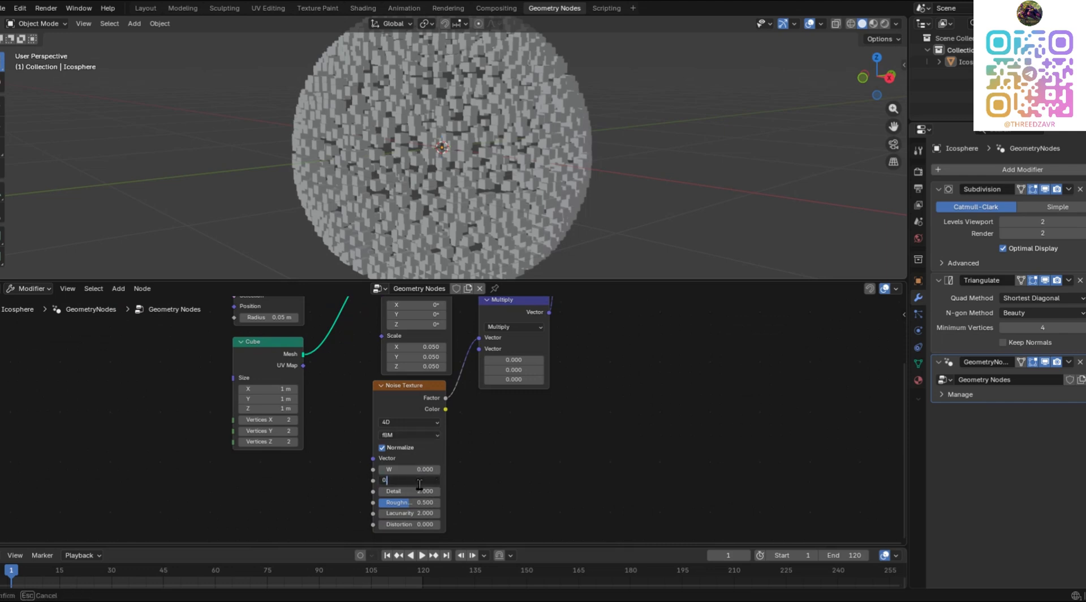
text(0.5)
key(Return)
middle_drag(509, 464, 405, 453)
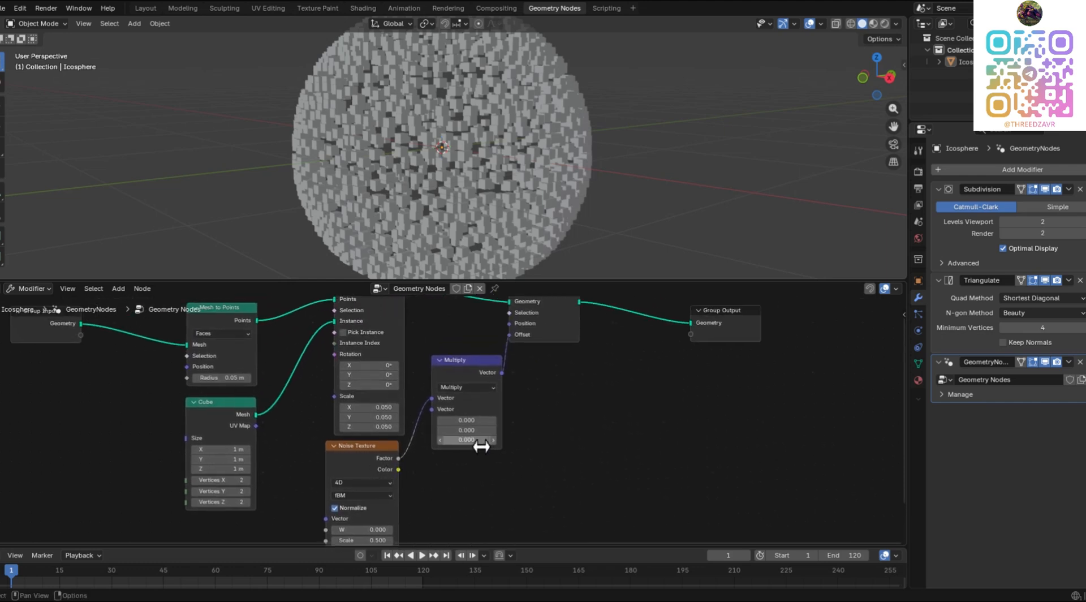
middle_drag(480, 447, 469, 446)
drag(468, 421, 468, 441)
mouse_move(457, 422)
mouse_down()
mouse_move(456, 441)
mouse_move(430, 441)
mouse_move(487, 431)
mouse_move(429, 431)
mouse_move(457, 431)
mouse_up()
click(456, 431)
text(0.4)
key(Return)
middle_drag(581, 184, 516, 349)
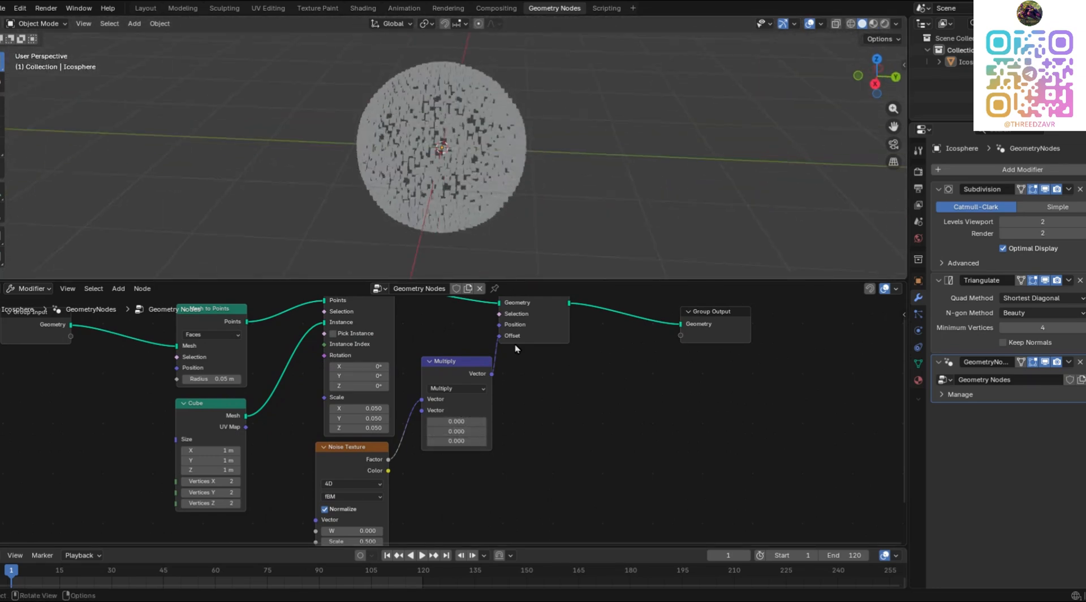
mouse_move(465, 429)
mouse_down()
mouse_move(441, 432)
mouse_move(469, 414)
mouse_up()
right_click(464, 441)
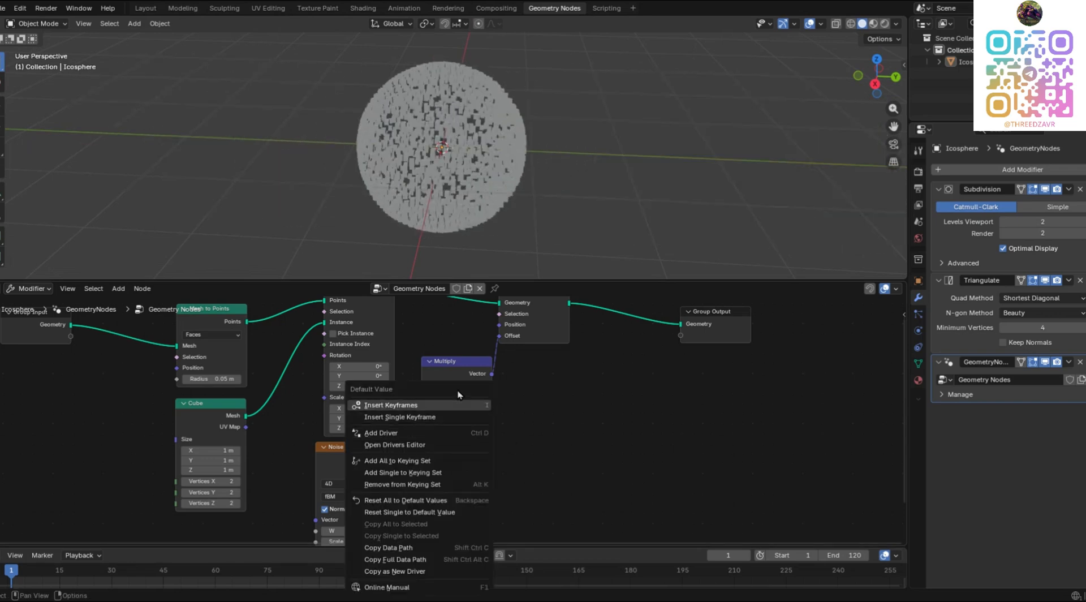
click(424, 407)
key(ctrl+z)
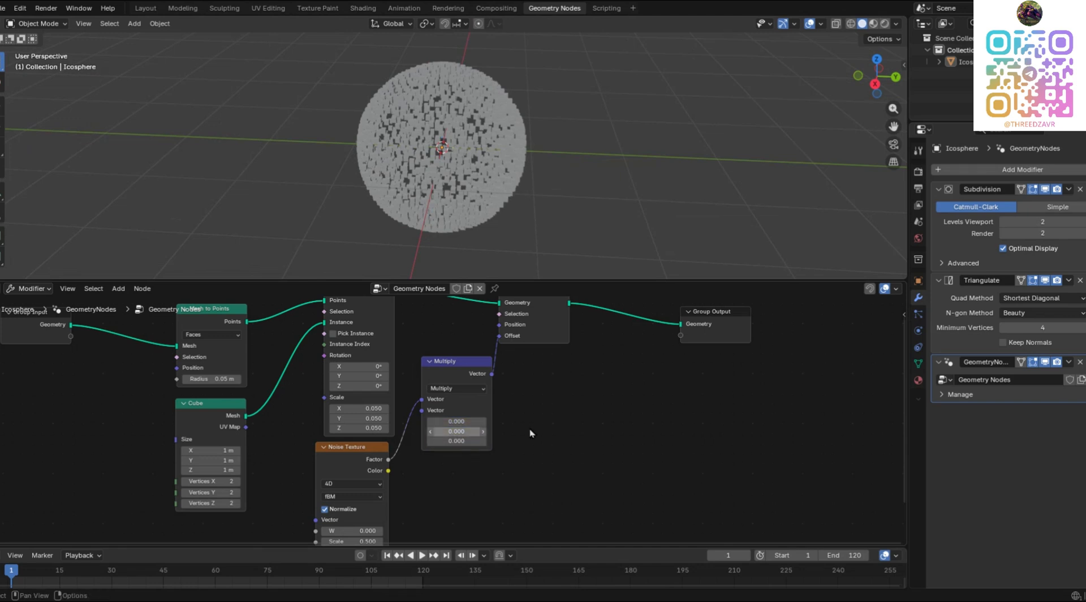
Step: Insert a single keyframe at frame 1 on the Y value of Multiply's second vector and select the icosphere
right_click(452, 427)
click(435, 415)
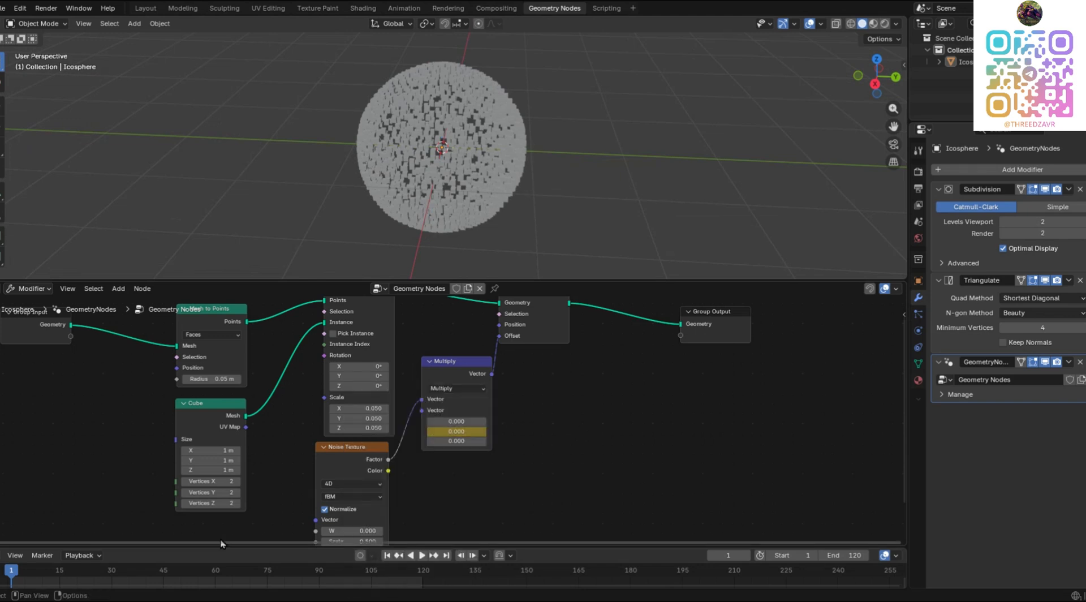
click(441, 170)
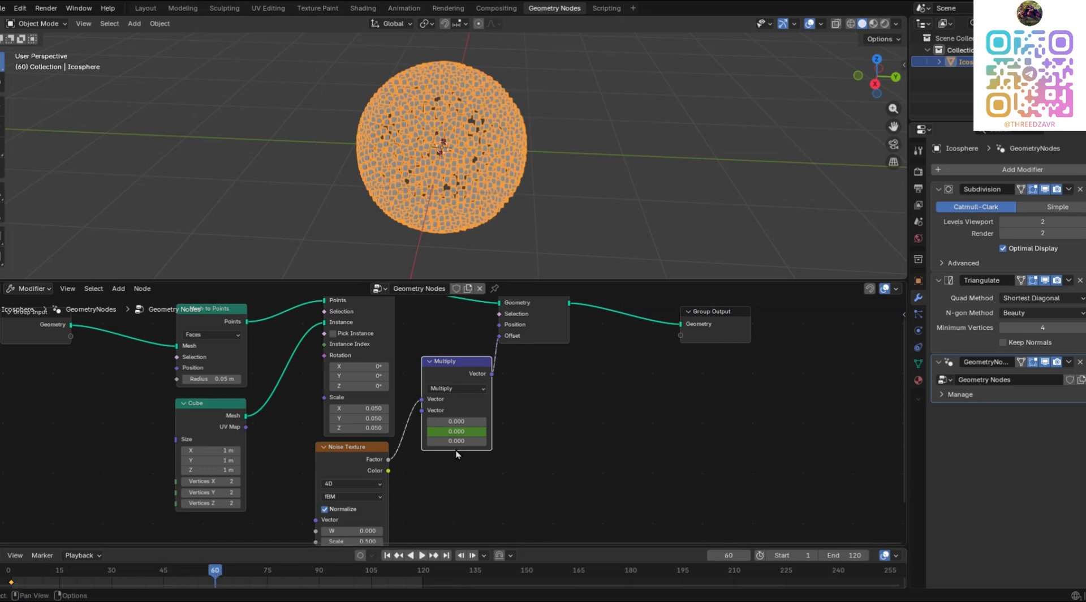
right_click(456, 431)
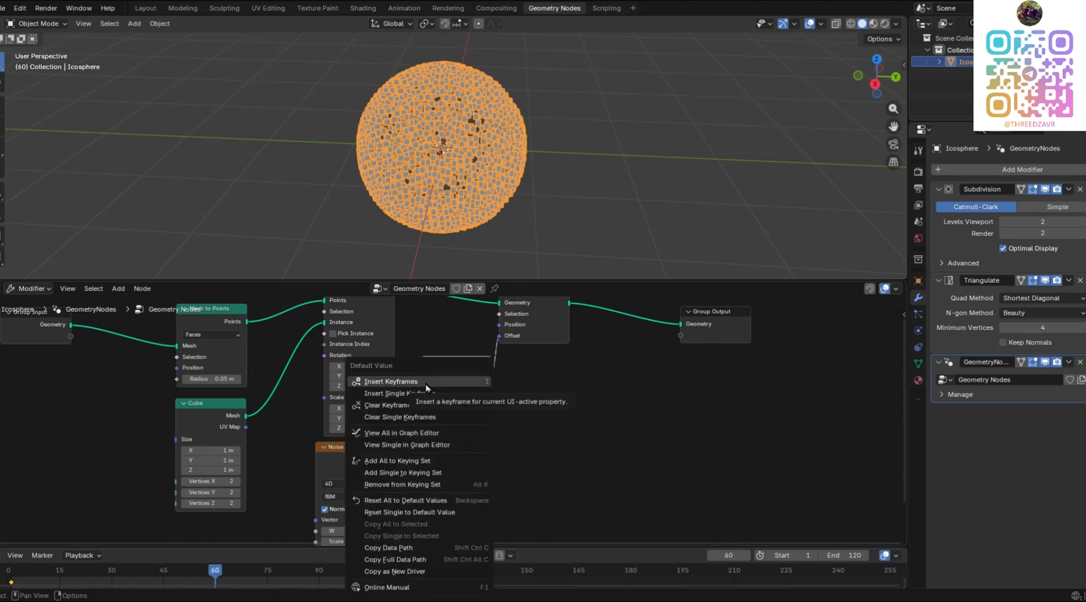
click(426, 382)
click(447, 555)
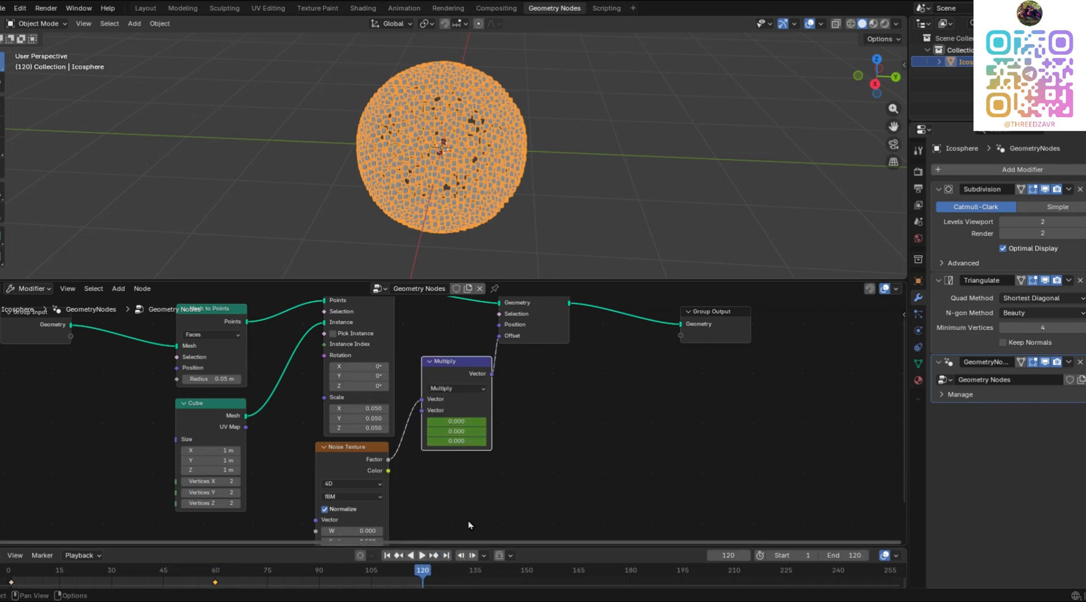
key(Down)
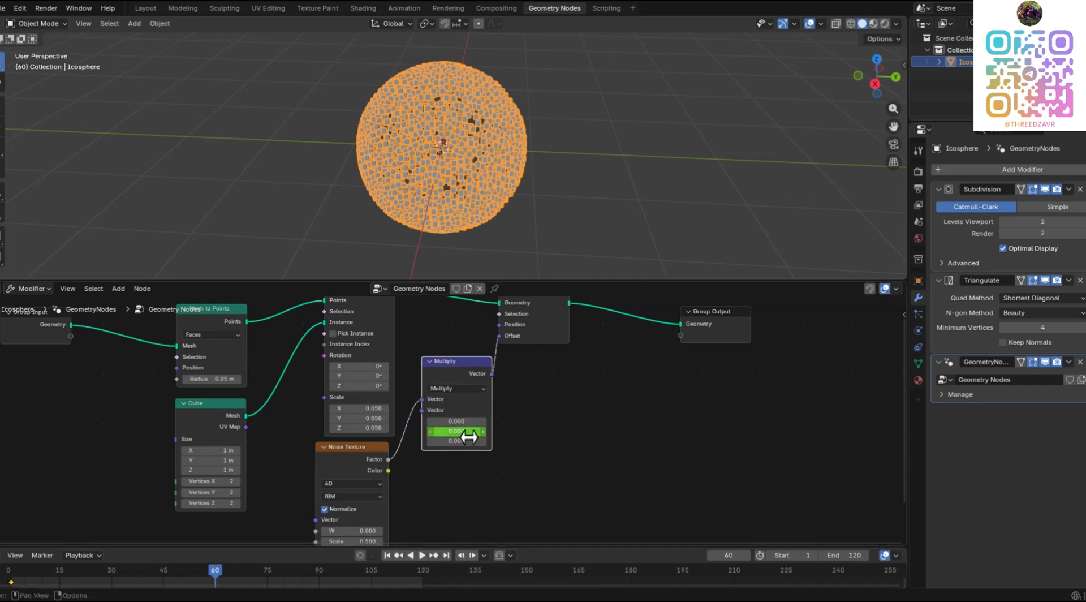
Step: Insert single keyframes for the Y value of Multiply's second vector at 0 on frames 60 and 120
right_click(455, 431)
click(430, 383)
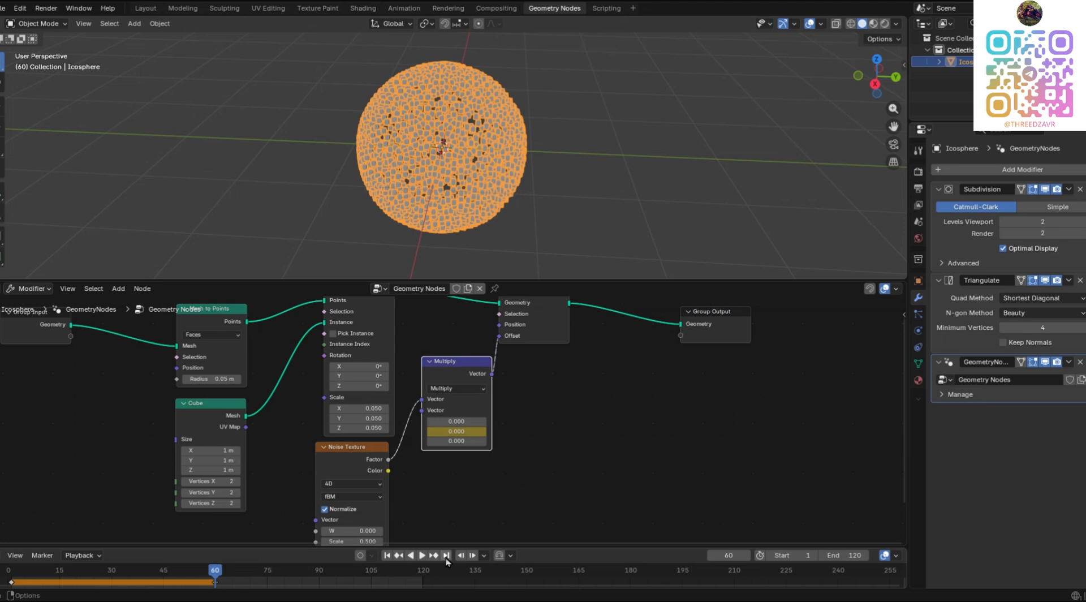
click(446, 555)
right_click(457, 431)
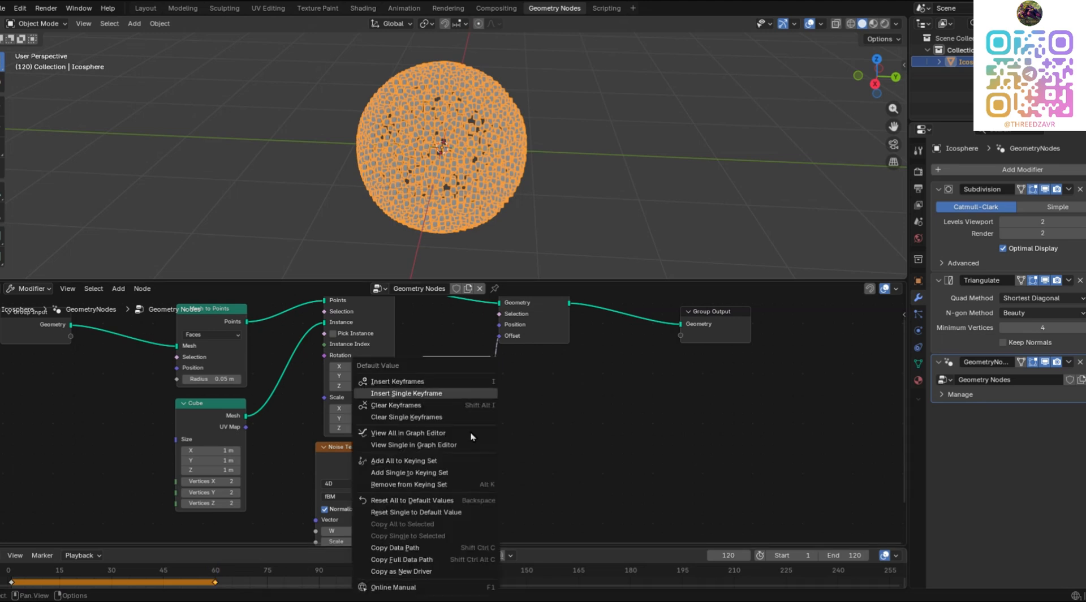
click(433, 393)
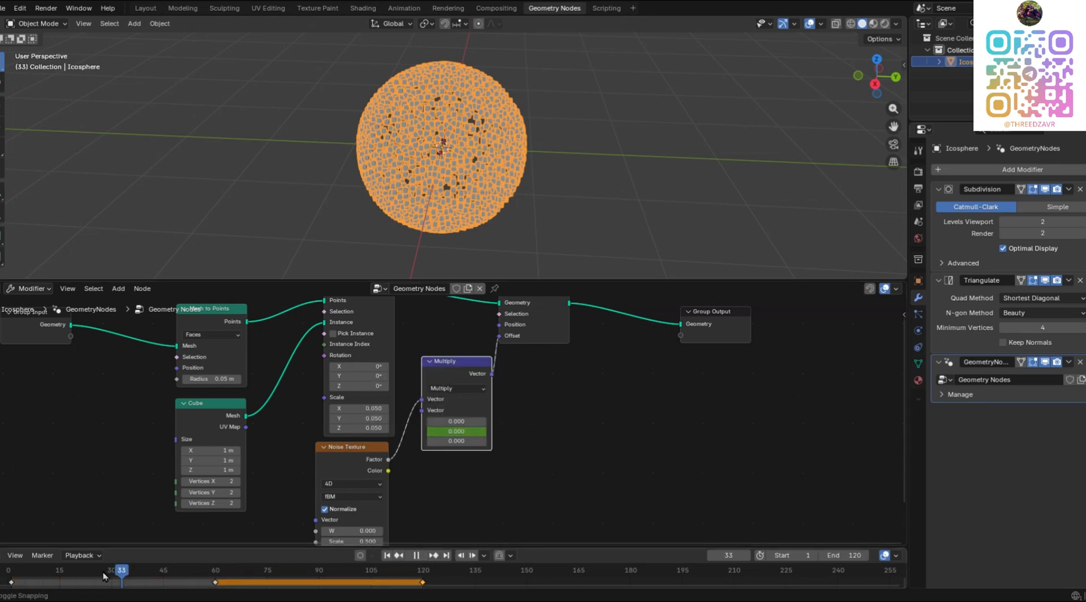
Step: At frame 30, set the Y value of Multiply's second vector to 10 and insert a single keyframe
drag(103, 576, 110, 576)
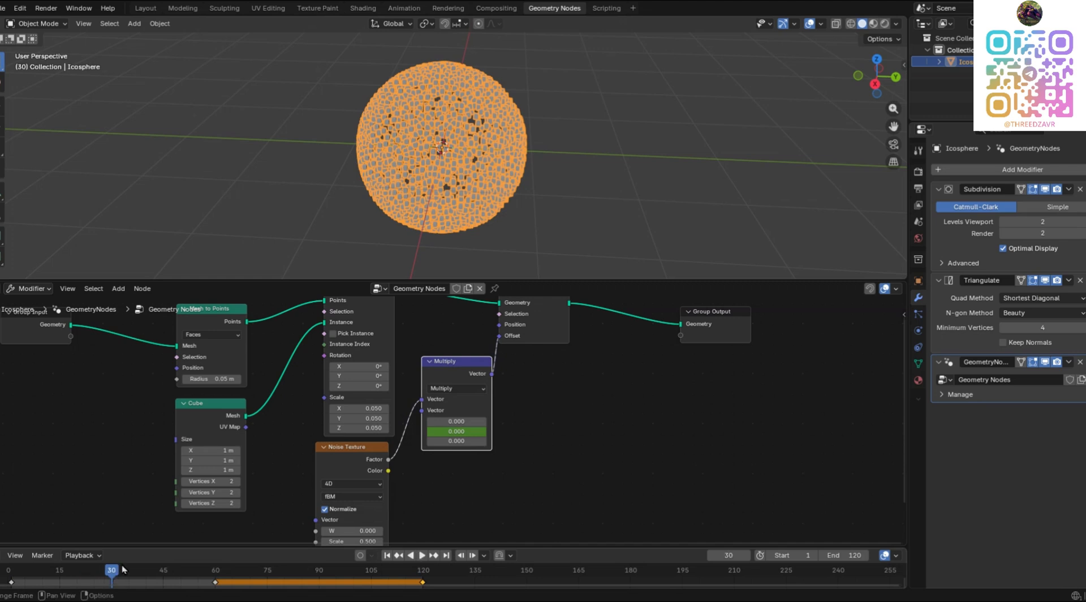
scroll(565, 424, up, 3)
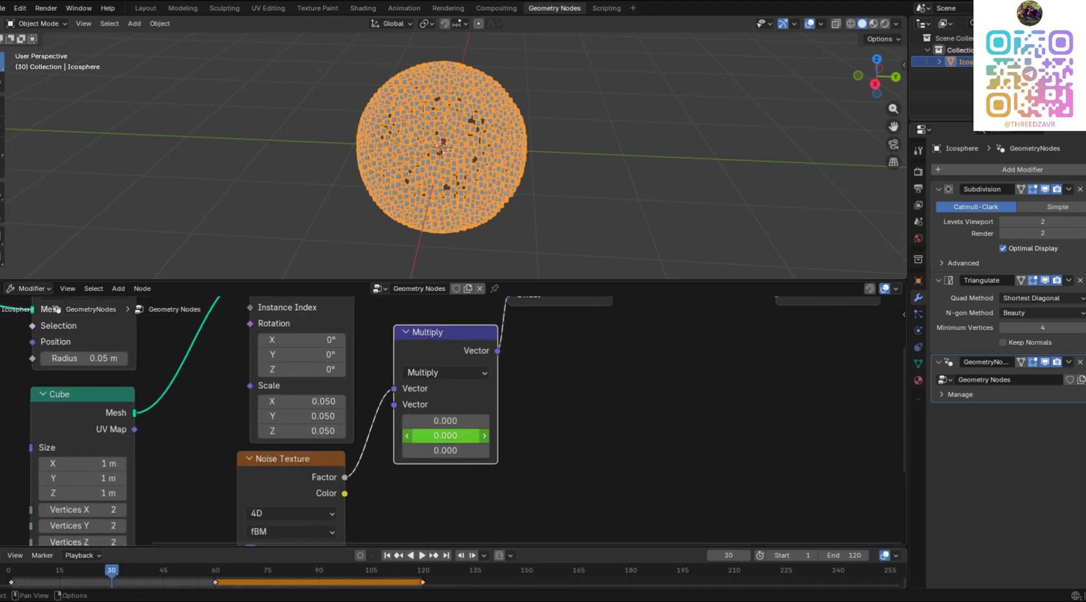
click(466, 435)
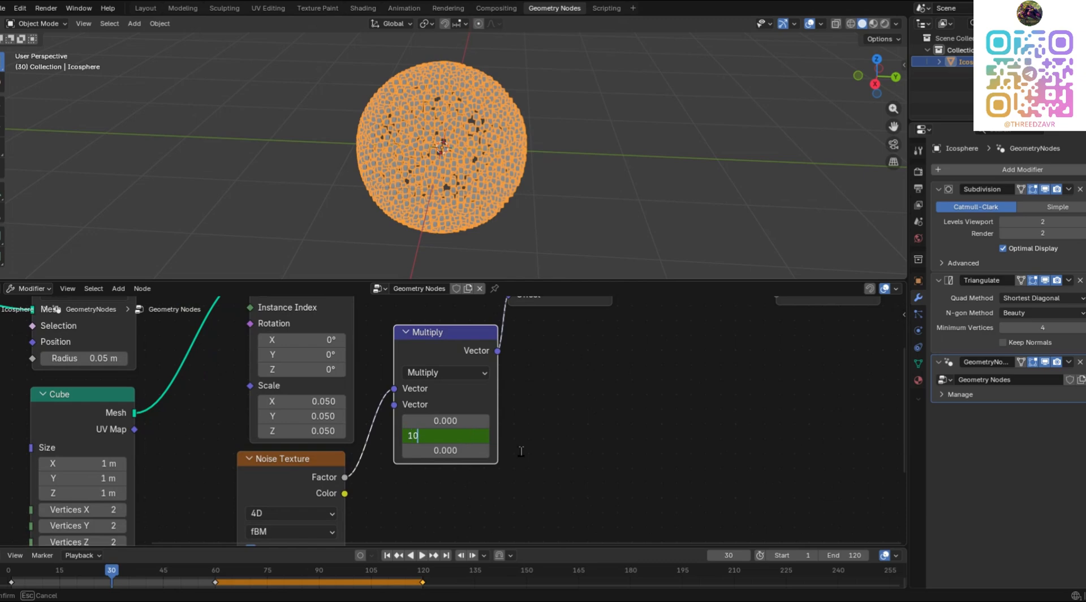
text(10)
key(Return)
right_click(459, 436)
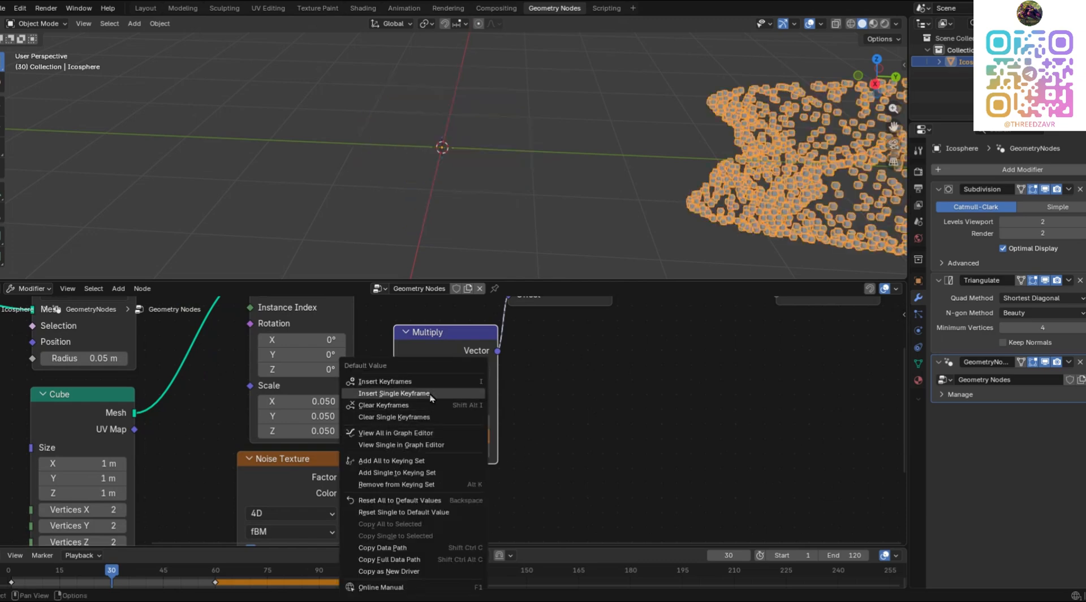
click(431, 395)
Step: At frame 90, set the Y value of Multiply's second vector to -10, insert a single keyframe, and return to frame 1
scroll(446, 423, down, 2)
click(320, 573)
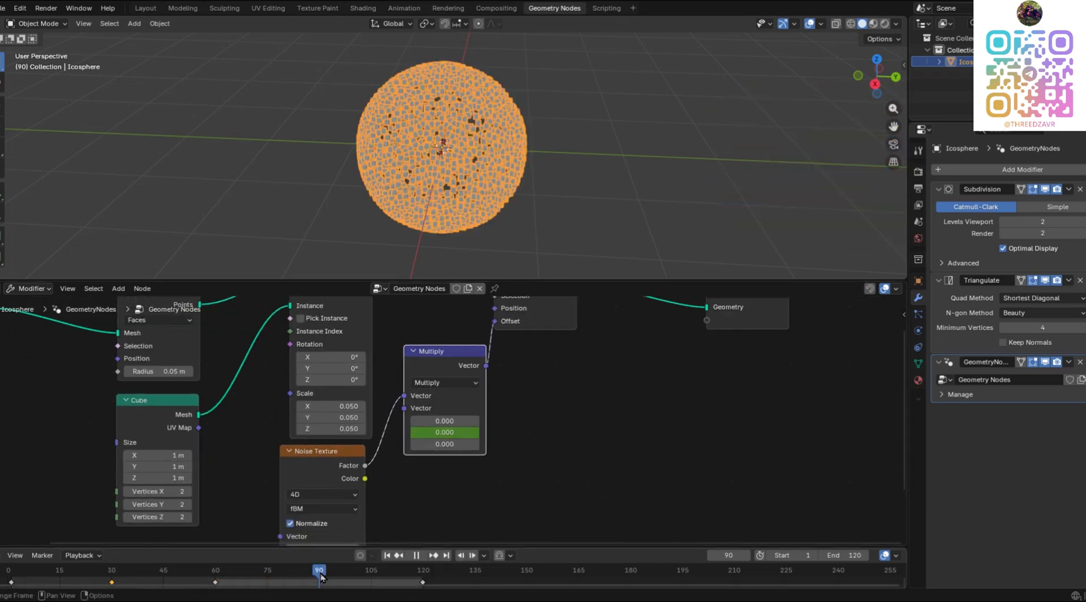
click(460, 436)
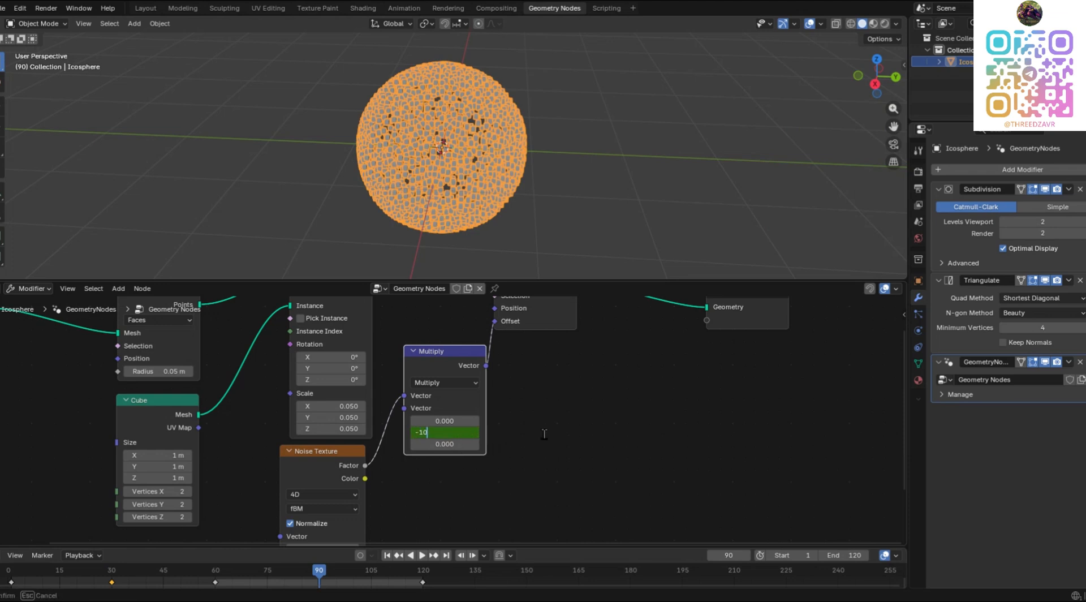
key(Return)
right_click(469, 434)
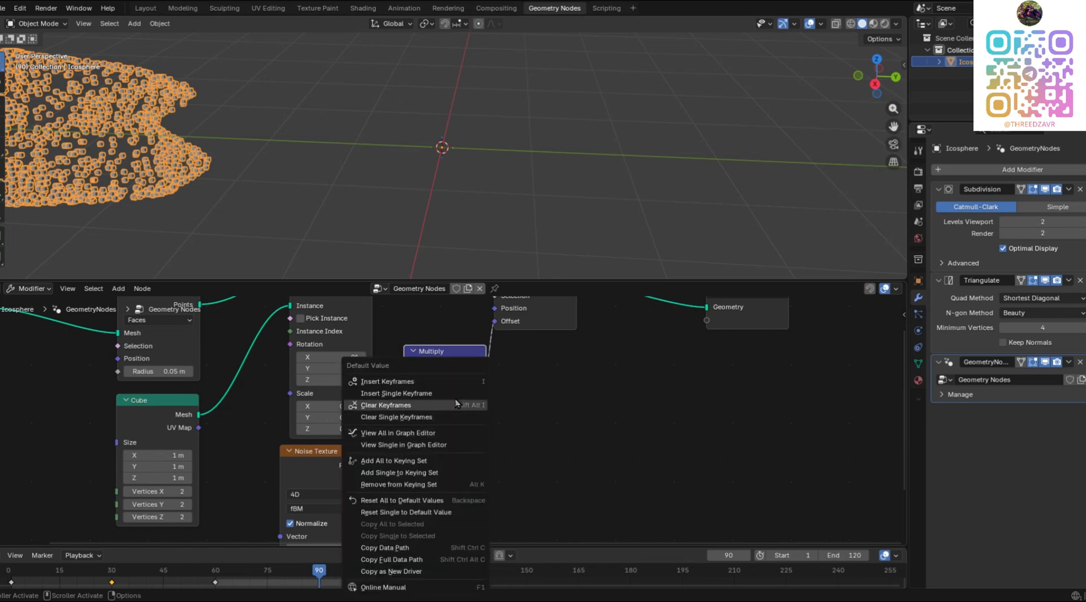
click(430, 394)
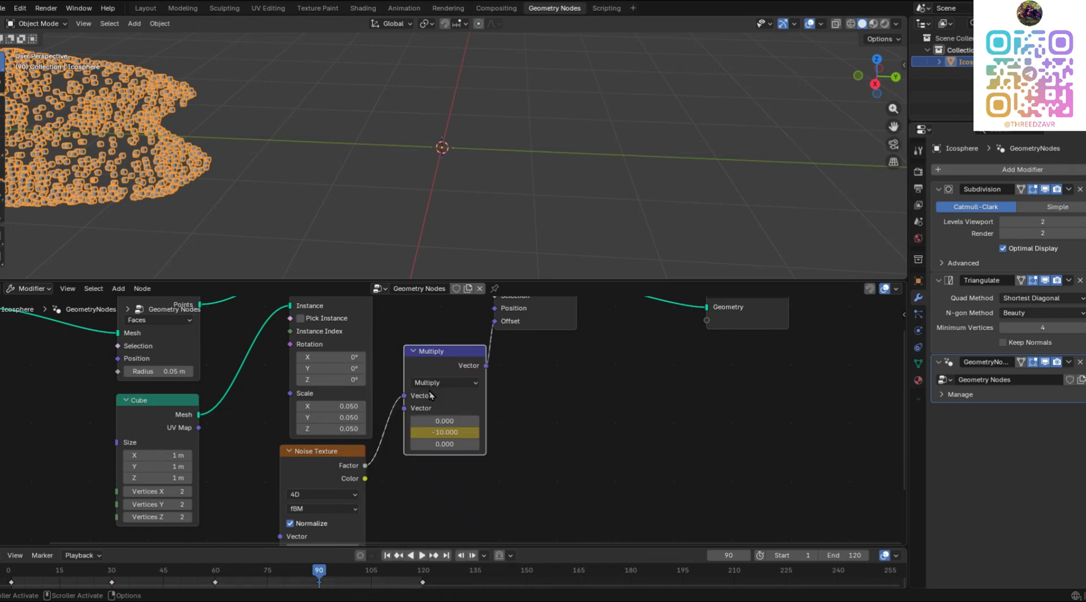
click(387, 556)
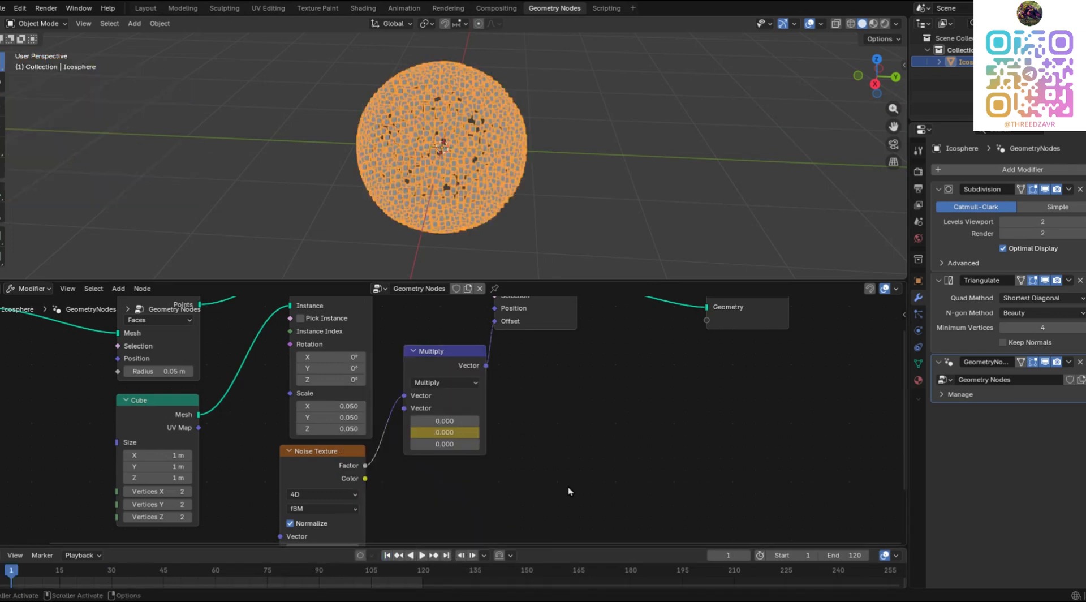
Step: Play back the animation to check the cubes' motion and return to frame 1
key(space)
scroll(577, 265, down, 3)
mouse_move(576, 261)
middle_down()
mouse_move(563, 257)
mouse_move(595, 254)
mouse_move(557, 252)
middle_up()
click(543, 254)
click(416, 555)
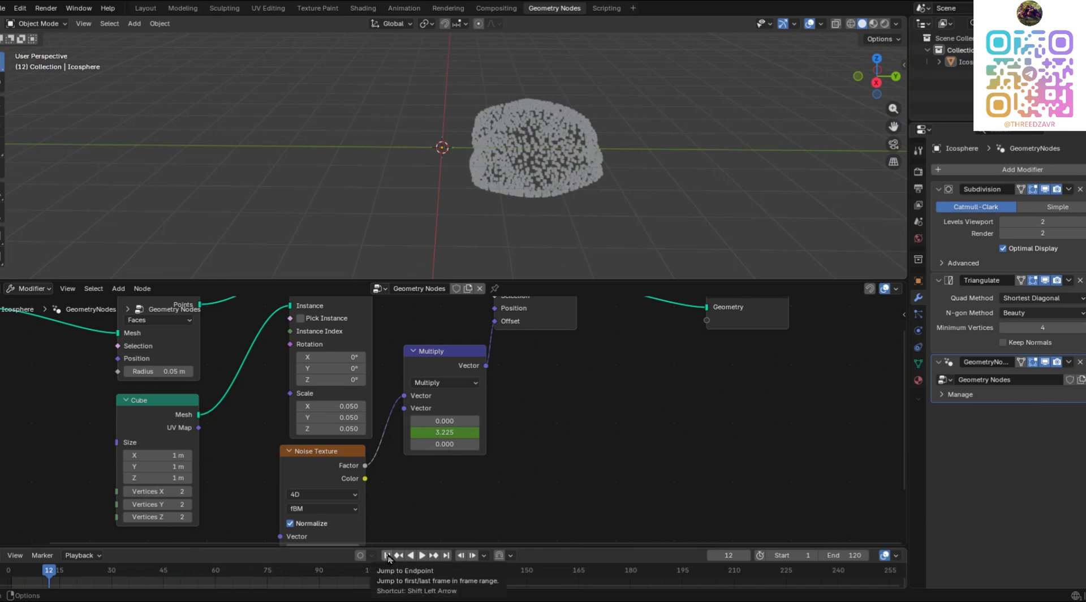
click(387, 555)
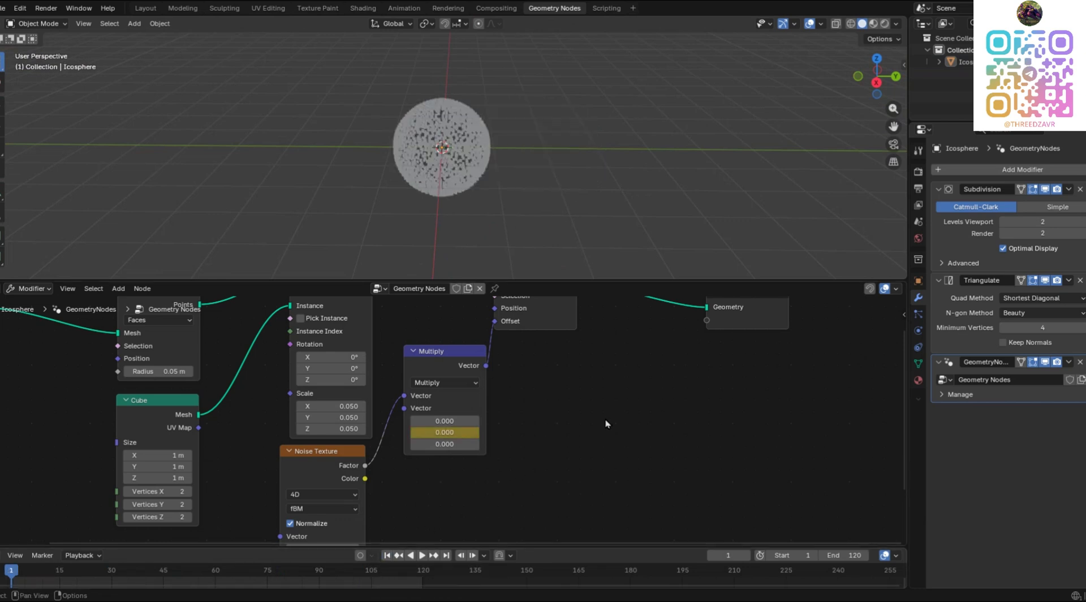
middle_drag(557, 394, 547, 394)
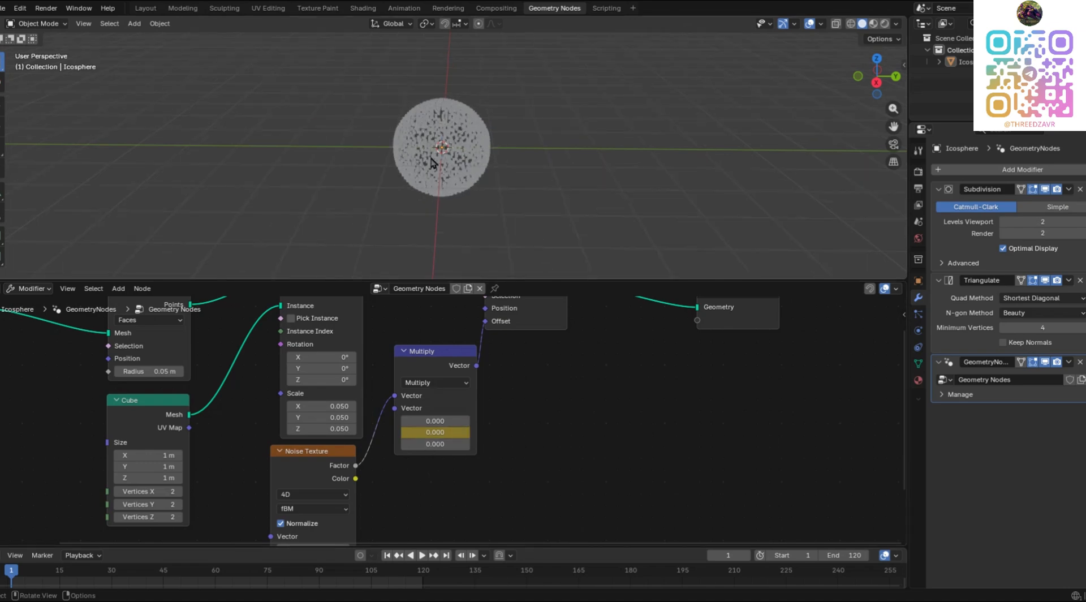
Step: Select the icosphere in the Layout workspace, create a new material for it, and expand the material's Emission settings
click(145, 9)
click(458, 193)
click(918, 380)
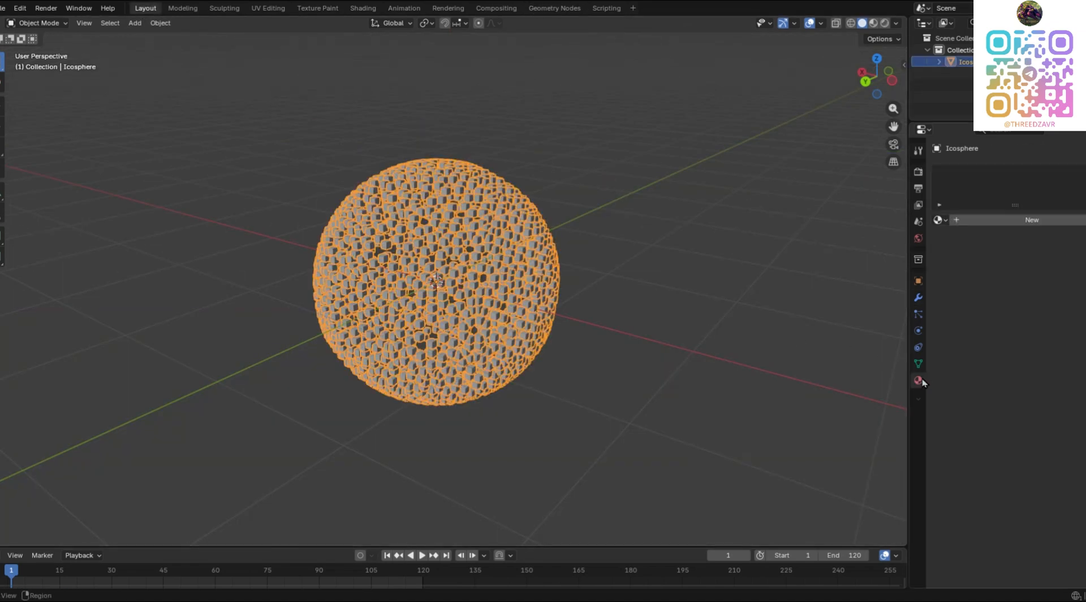
middle_drag(782, 350, 763, 346)
click(966, 220)
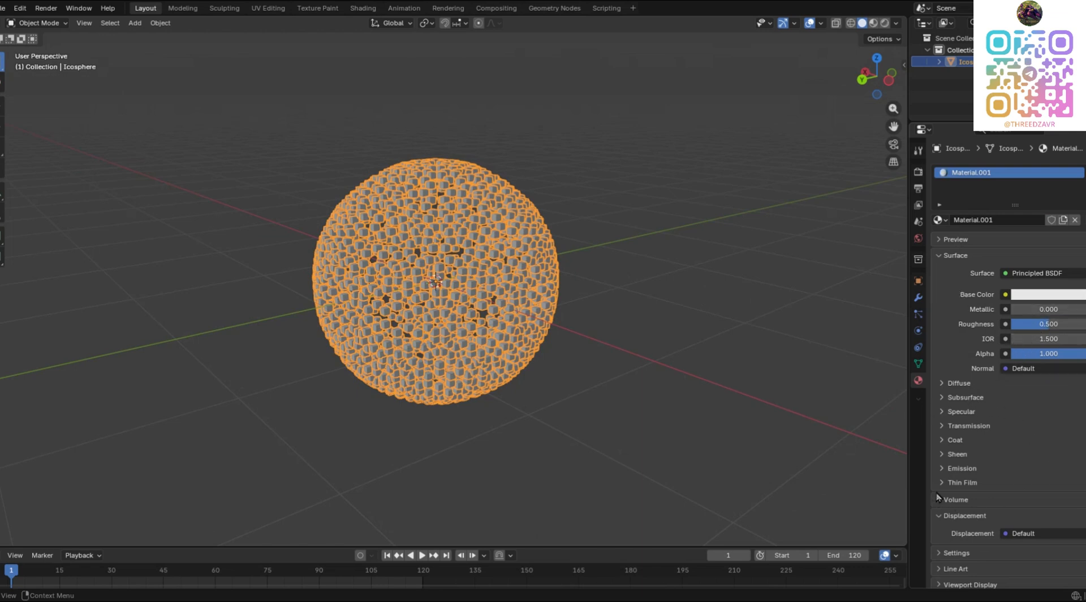
click(958, 468)
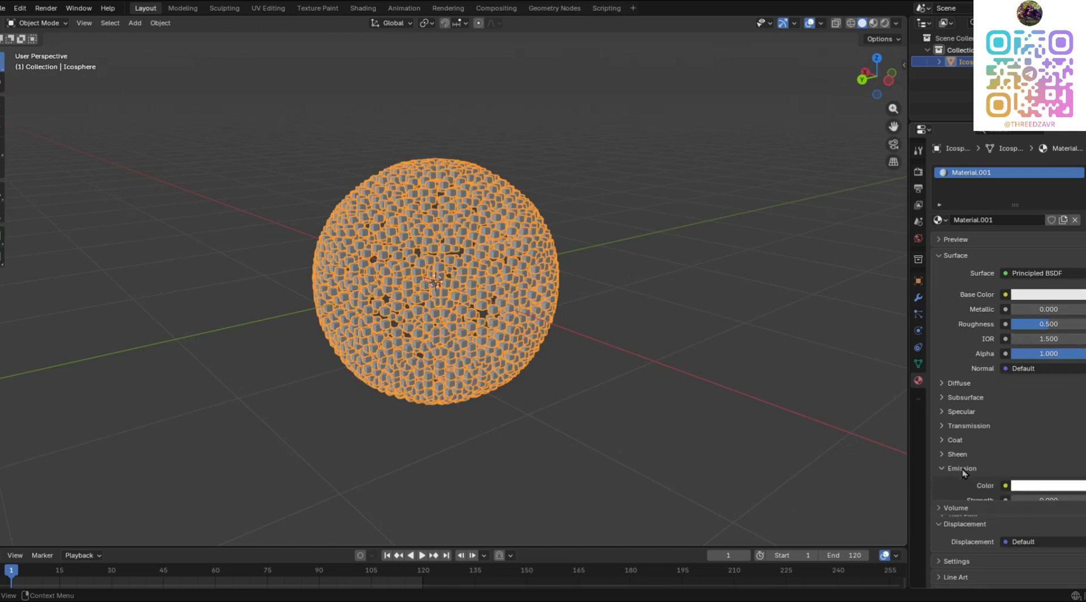
Step: In the Shading workspace, add a Bevel node and link its Normal output to the Principled BSDF's Normal input
click(363, 8)
key(shift+a)
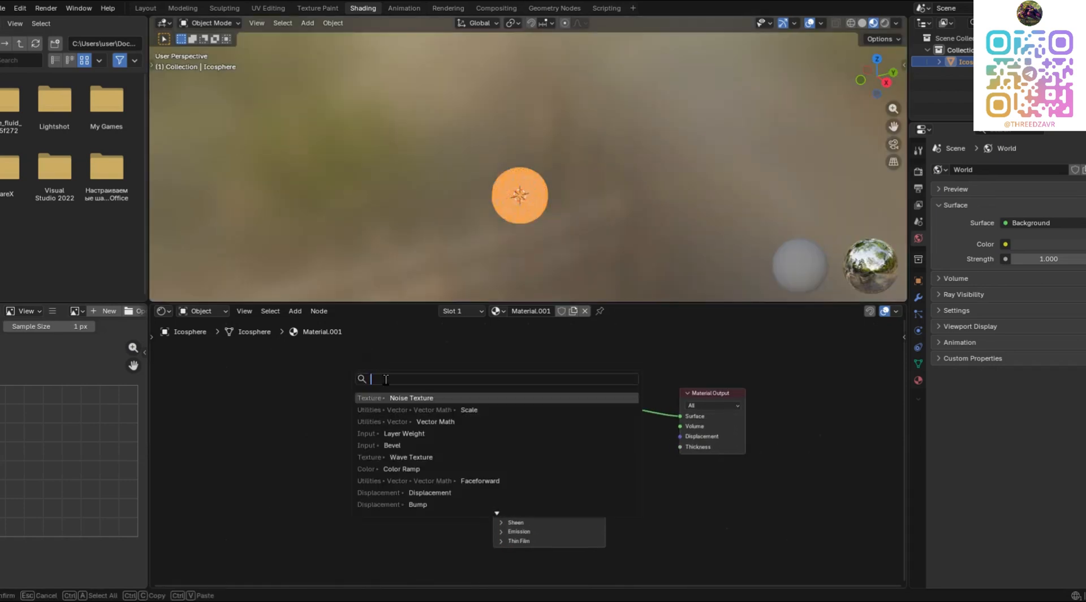
text(bev)
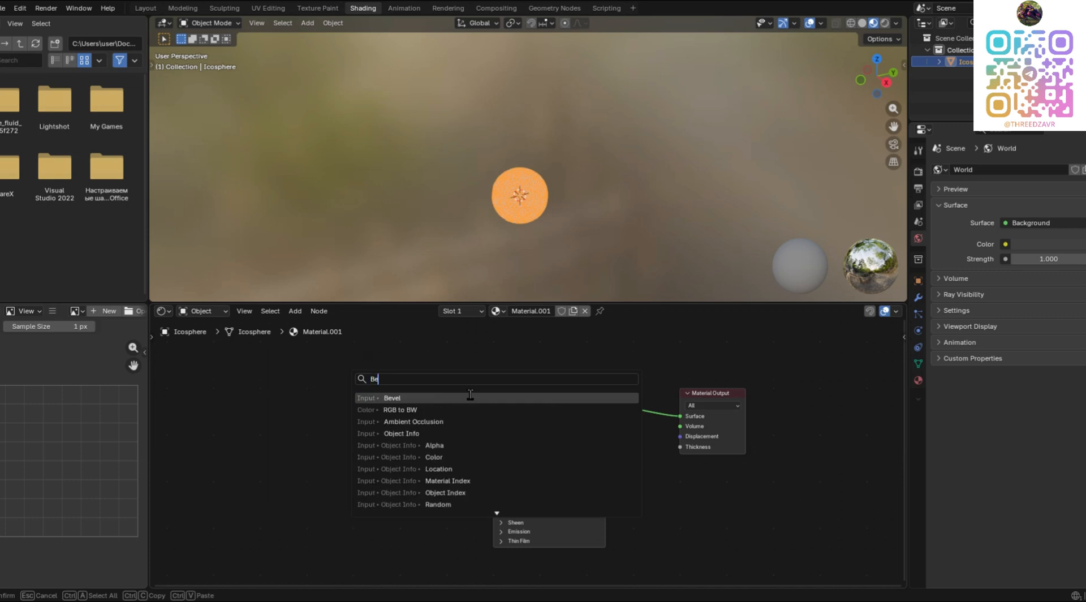
key(Return)
click(395, 435)
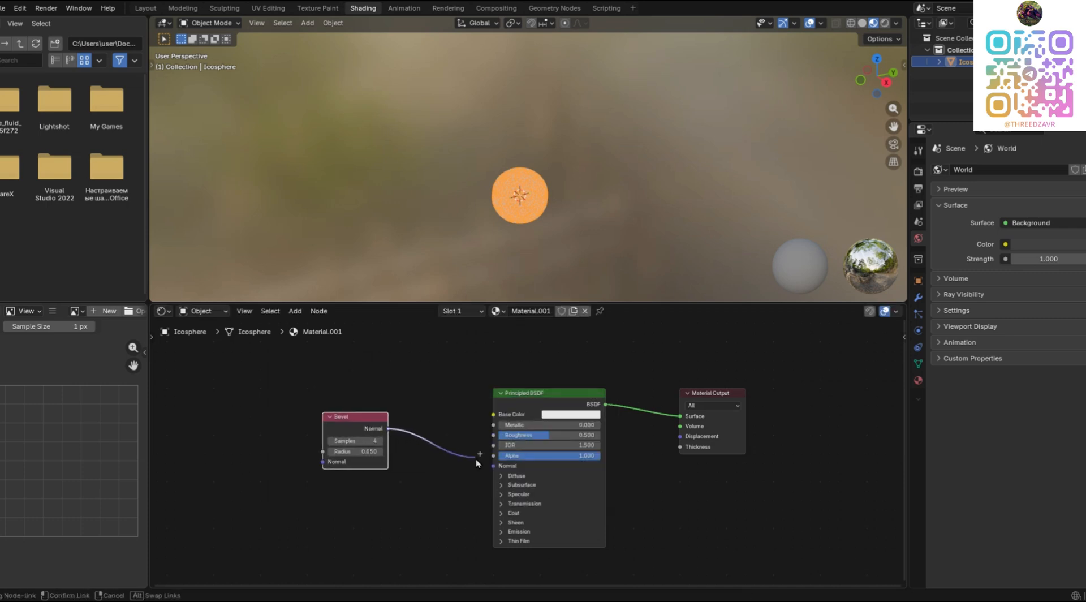
drag(353, 433, 347, 477)
Step: Insert a Fresnel node between Bevel and the Principled BSDF's Normal input, and space the nodes apart
key(shift+a)
text(fres)
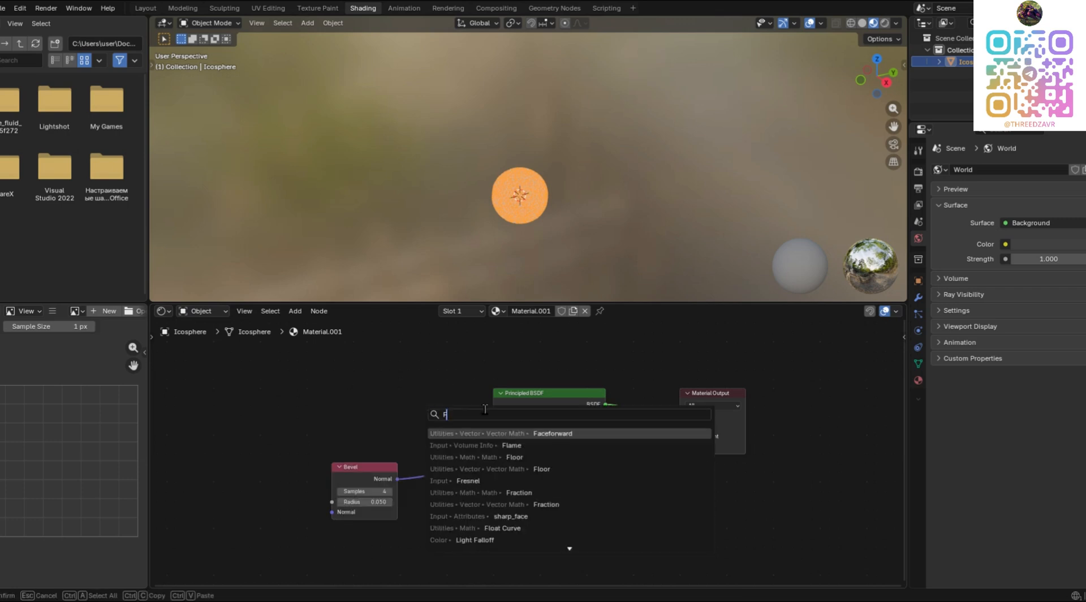
key(Return)
click(412, 456)
drag(493, 422, 331, 480)
key(g)
click(351, 493)
click(399, 422)
click(416, 430)
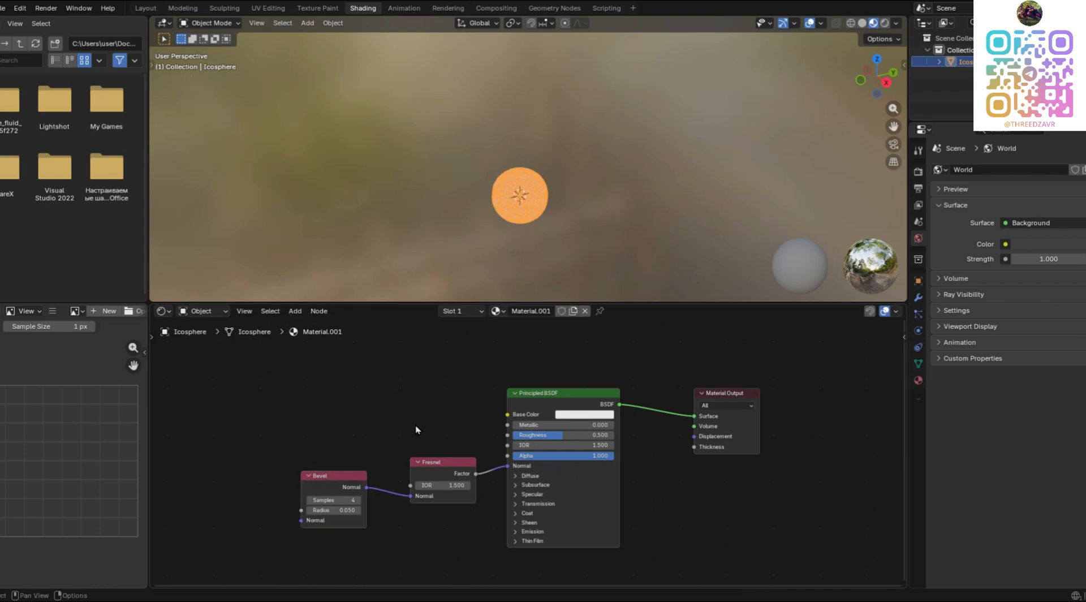
Step: In the Geometry Nodes workspace, insert a Set Material node between Set Position and Group Output and assign Material.001
middle_drag(422, 423, 442, 410)
scroll(469, 391, up, 1)
scroll(582, 221, up, 7)
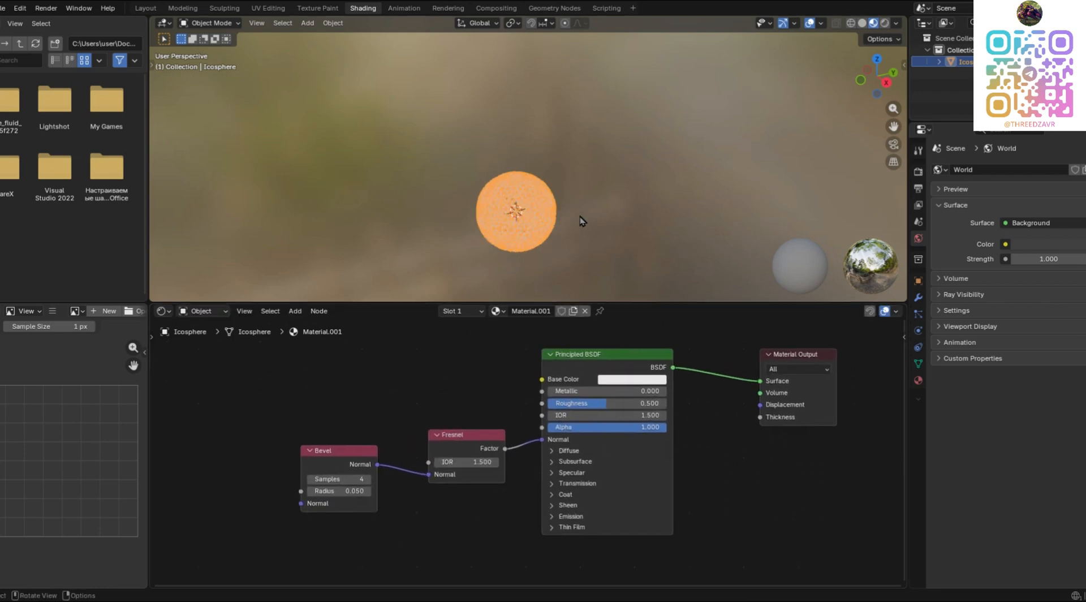
click(608, 245)
shift+middle_drag(517, 170, 525, 58)
click(515, 97)
click(554, 8)
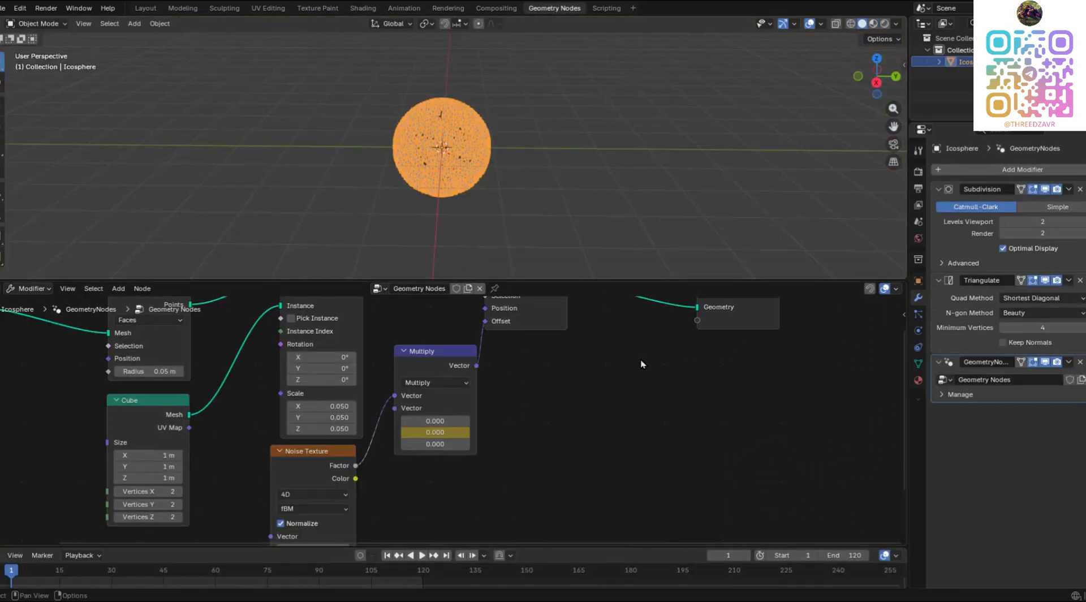
middle_drag(589, 297, 518, 335)
key(shift+a)
text(set)
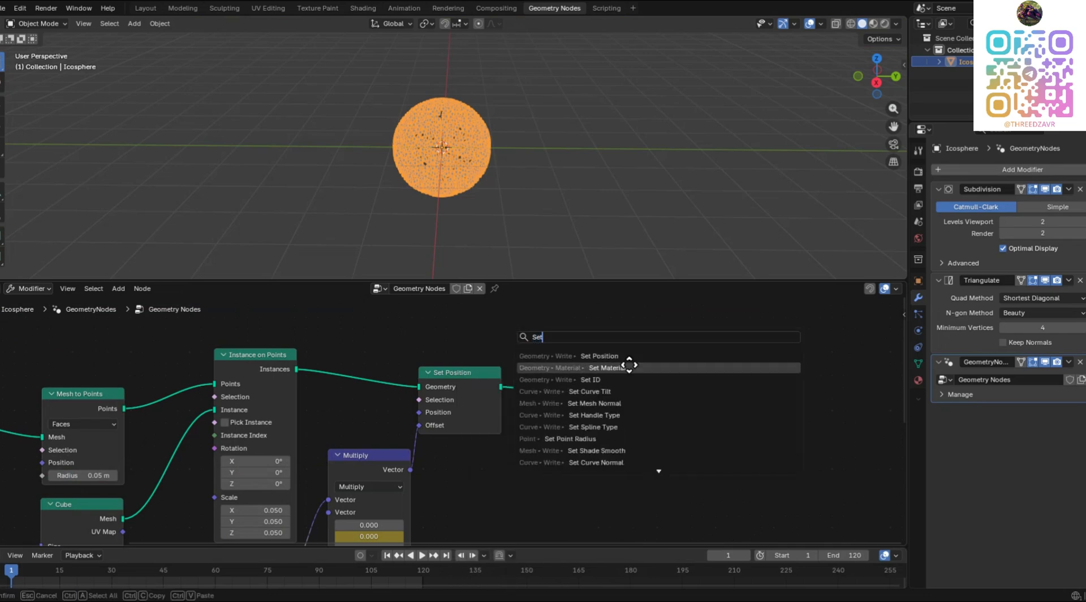
click(622, 367)
click(566, 396)
click(572, 423)
click(570, 467)
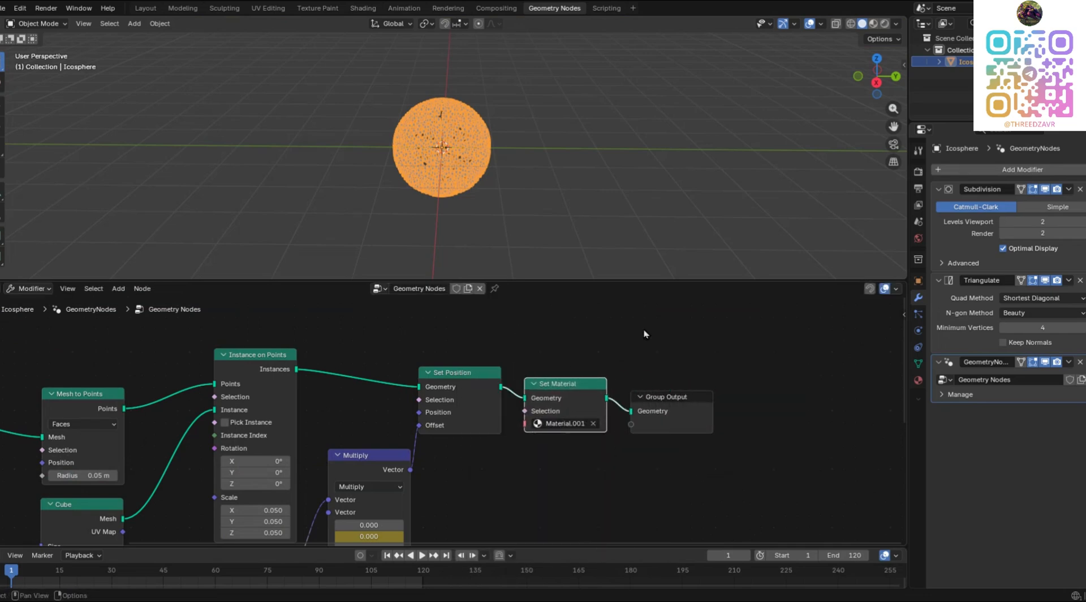
Step: Back in the Shading workspace, set the Principled BSDF's base color to dark grey
click(362, 8)
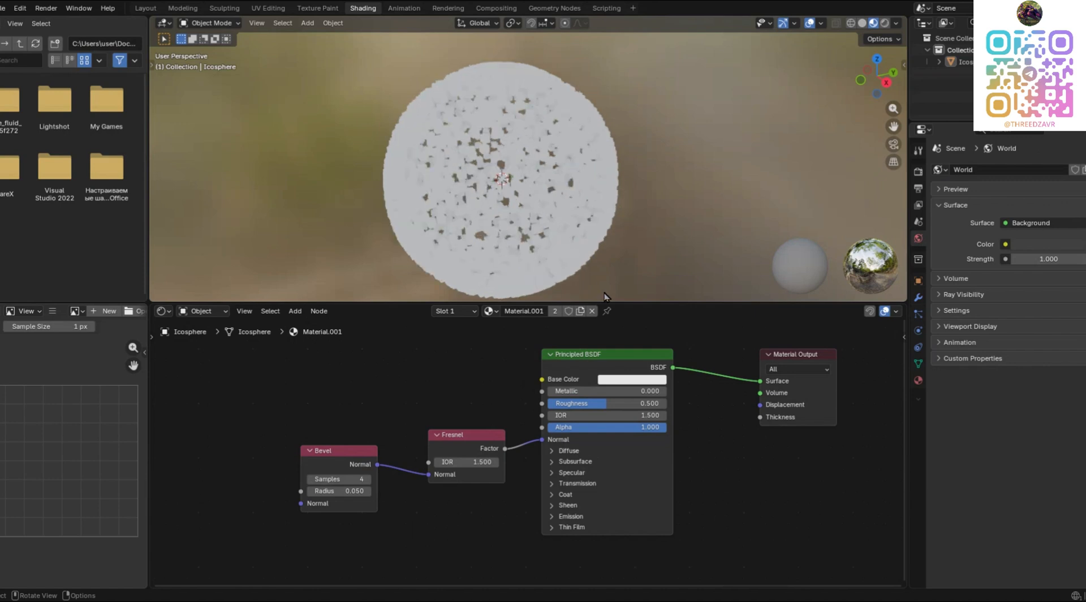
middle_drag(465, 518, 399, 537)
click(565, 396)
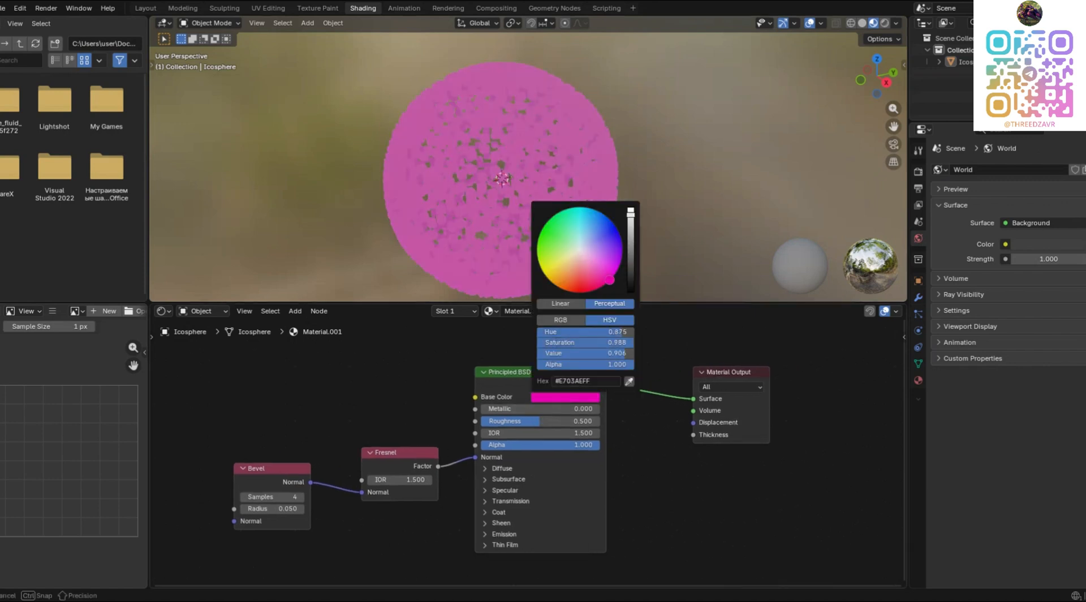
click(635, 266)
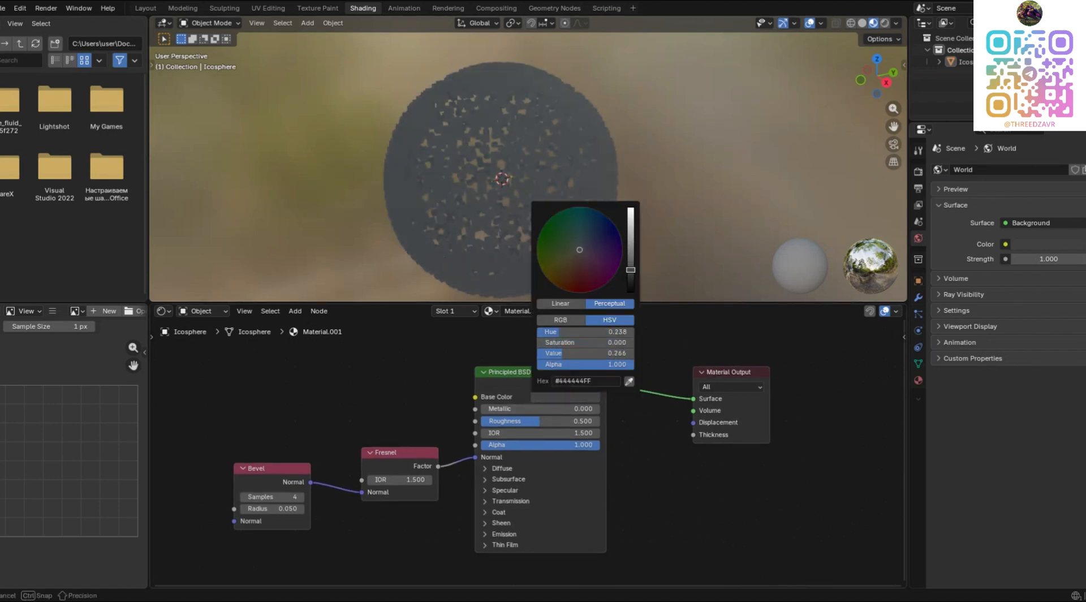
Step: Relink Fresnel's Factor from the Principled BSDF's Normal to its Emission Strength, and move Bevel and Fresnel lower in the graph
click(507, 534)
middle_drag(379, 558, 438, 499)
key(shift+a)
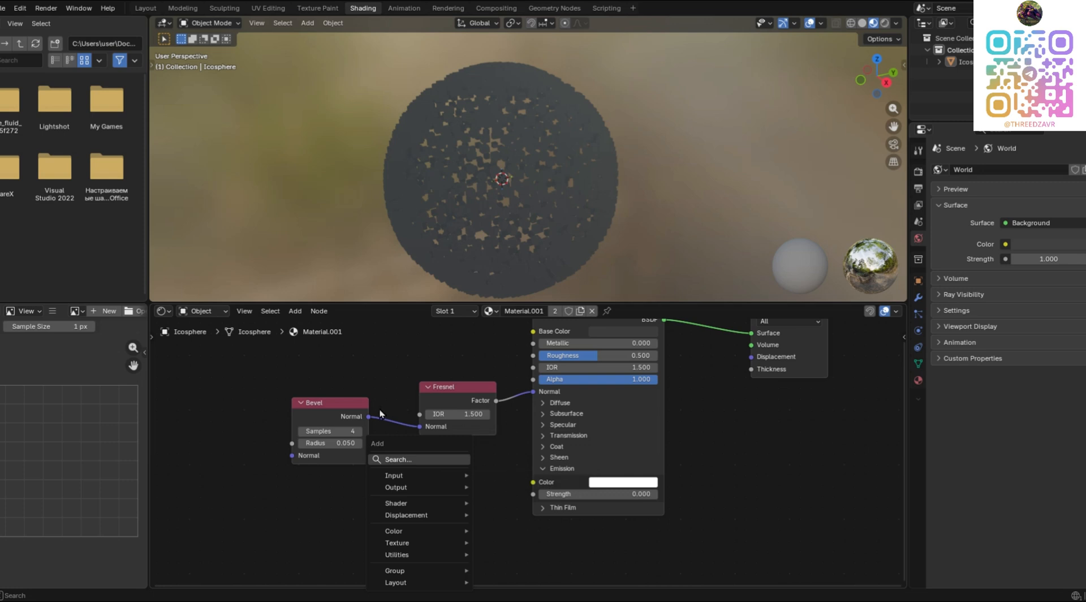
click(743, 470)
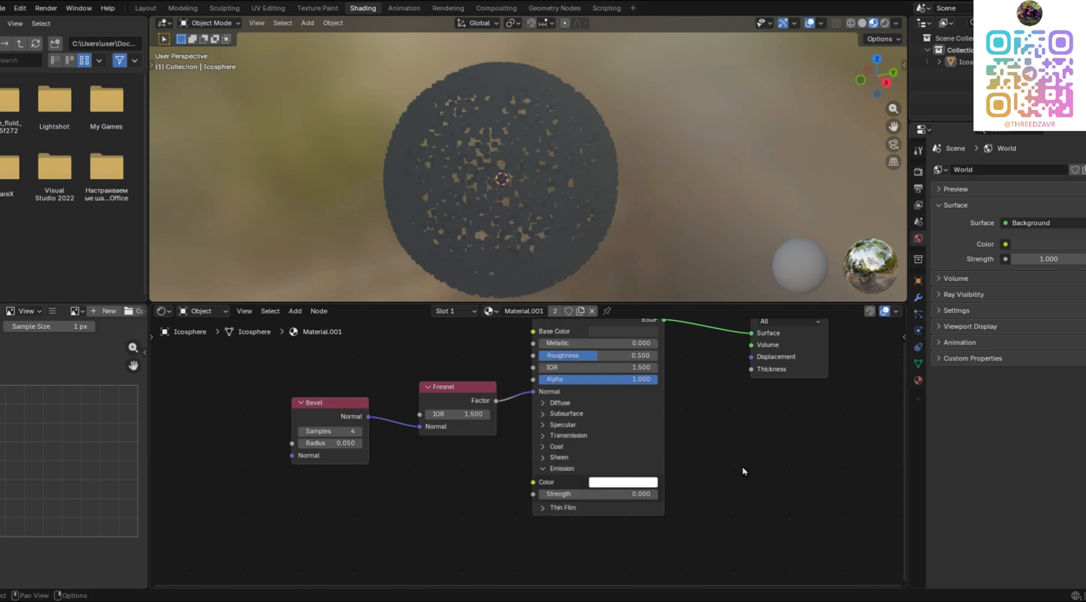
drag(533, 392, 534, 495)
drag(492, 350, 352, 440)
key(g)
key(y)
click(428, 561)
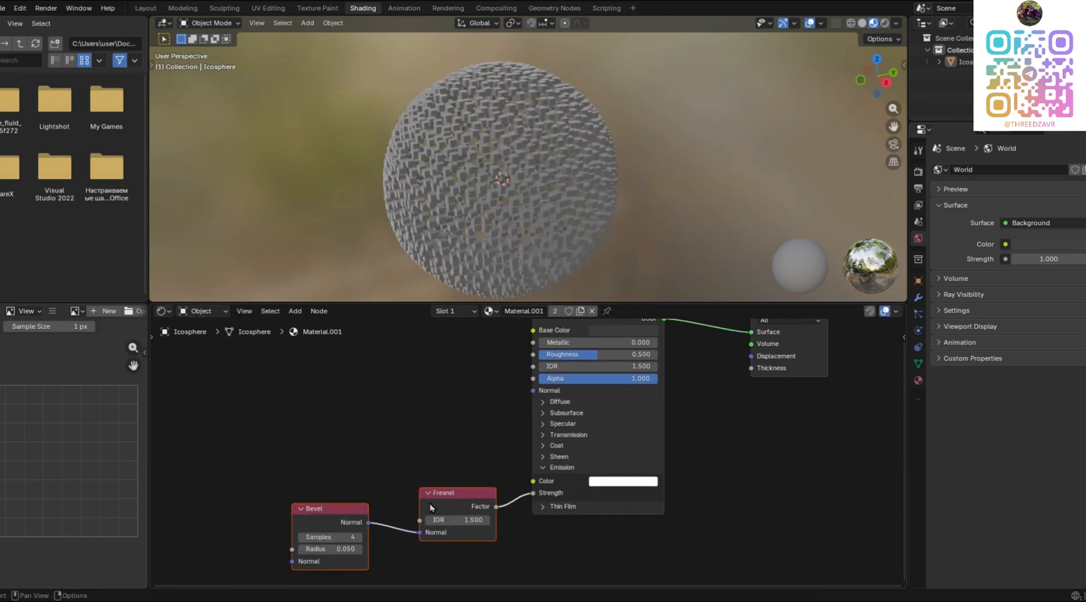
Step: Set the Principled BSDF's emission color to blue-violet (about #6600FF) and collapse its Emission section
middle_drag(430, 507, 363, 483)
middle_drag(540, 223, 623, 226)
scroll(529, 451, up, 1)
click(559, 457)
drag(579, 284, 628, 282)
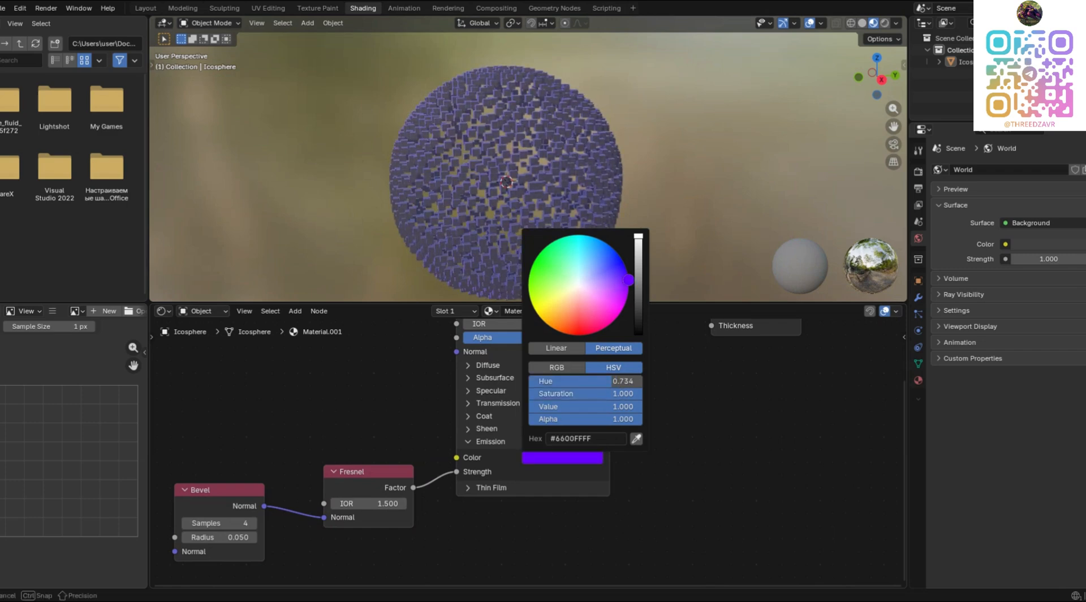
middle_drag(713, 397, 679, 491)
click(473, 536)
scroll(667, 518, down, 1)
scroll(681, 494, down, 1)
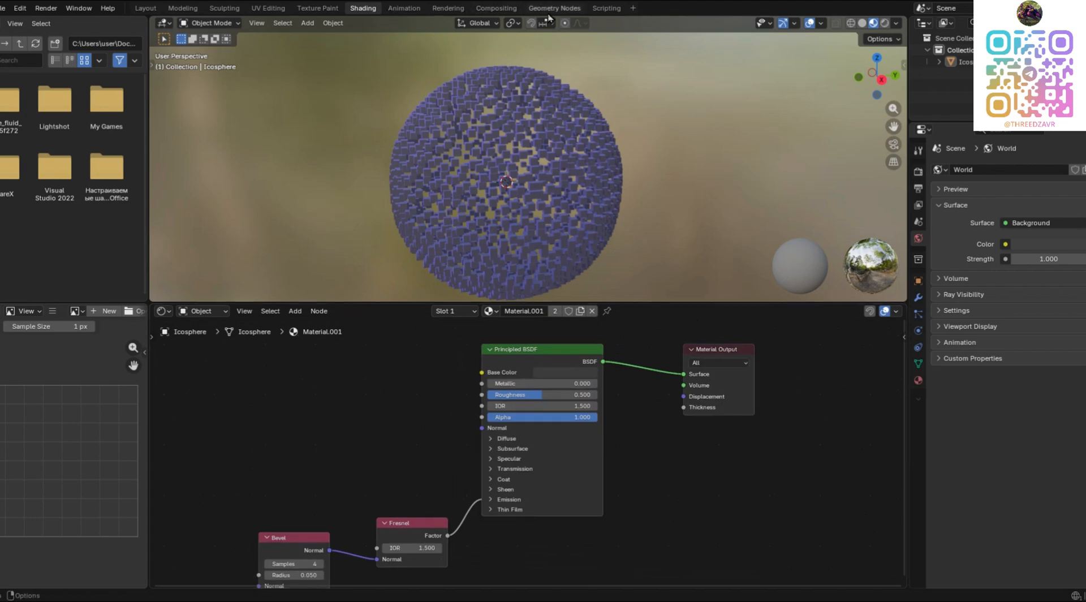
Step: In the Layout workspace, show the viewport in rendered shading and switch the render engine to EEVEE
click(146, 8)
key(z)
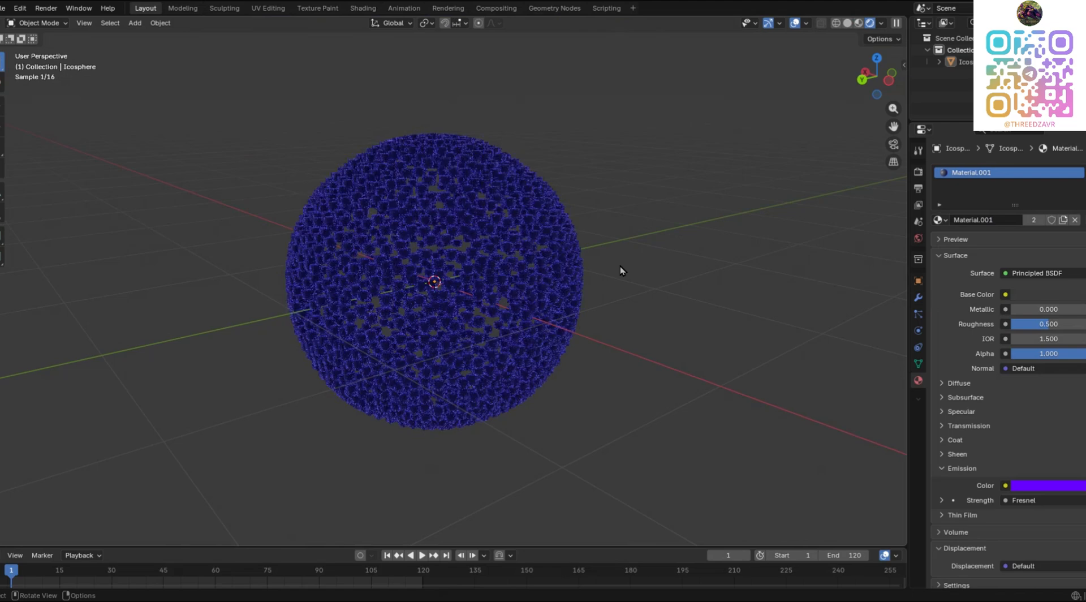
middle_drag(642, 269, 591, 281)
click(918, 172)
click(1041, 169)
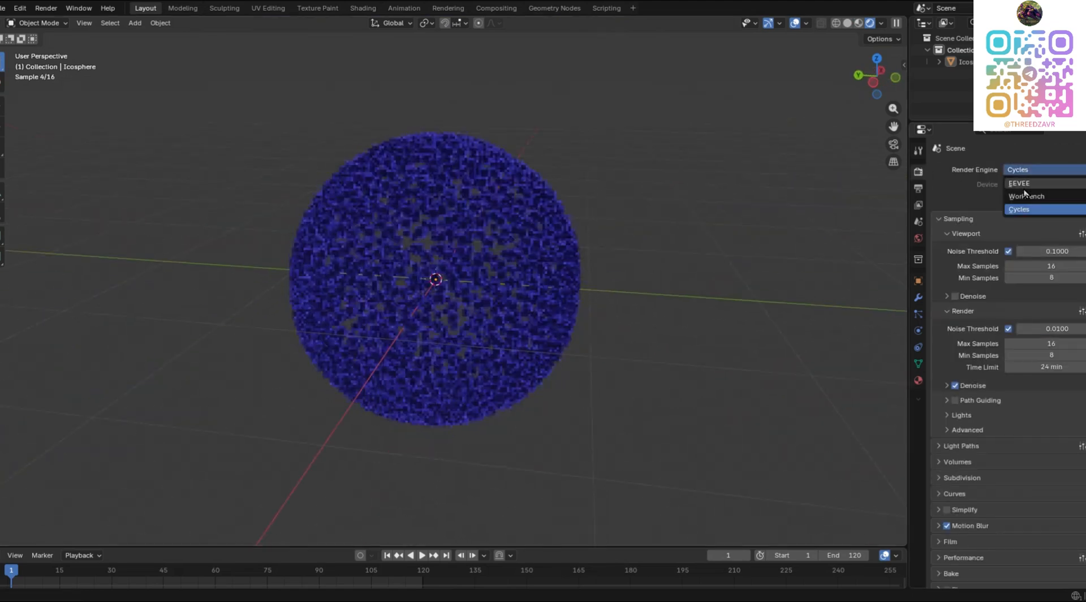
click(1024, 182)
middle_drag(601, 443, 315, 111)
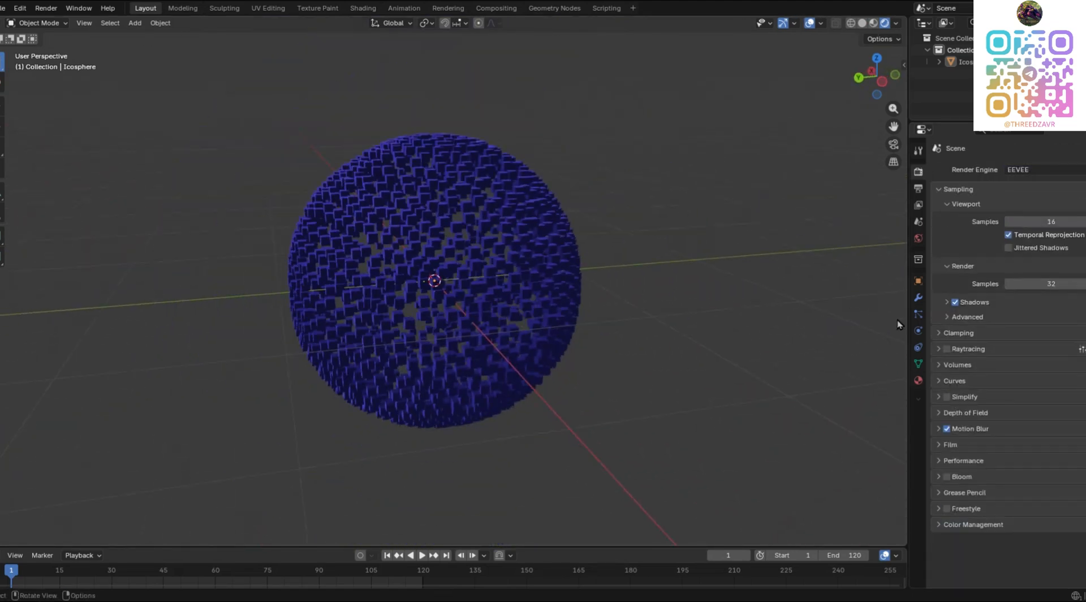
click(918, 381)
scroll(1002, 411, down, 1)
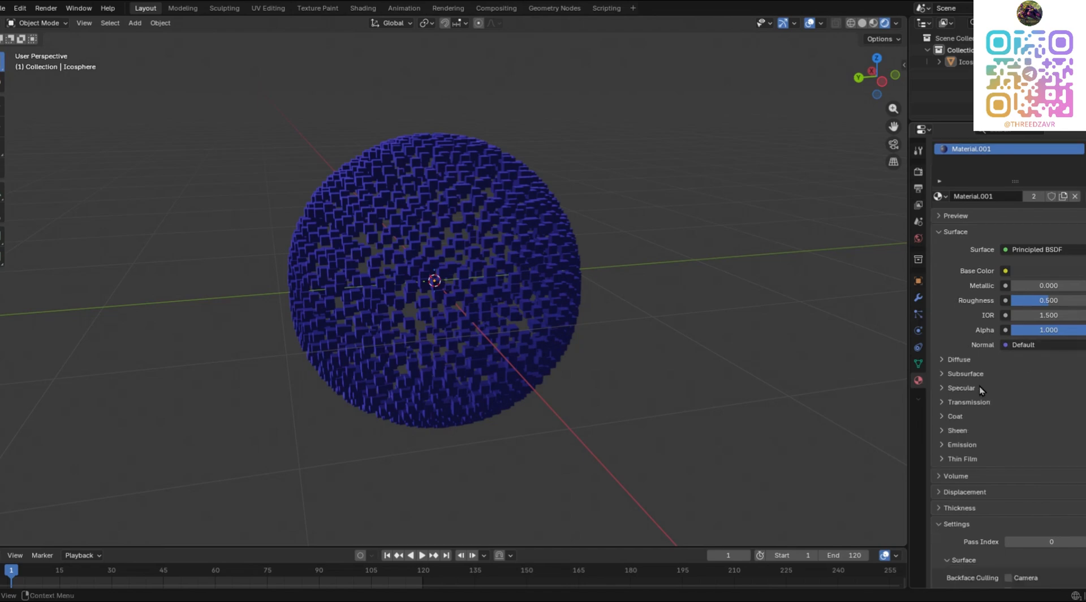
scroll(981, 391, down, 8)
click(963, 361)
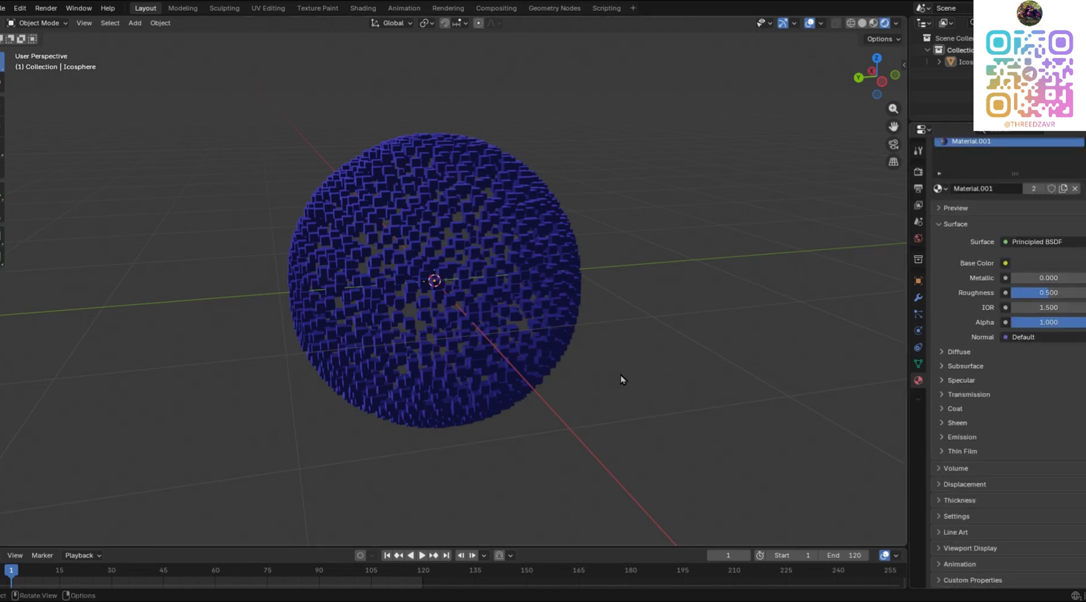
middle_drag(621, 379, 695, 345)
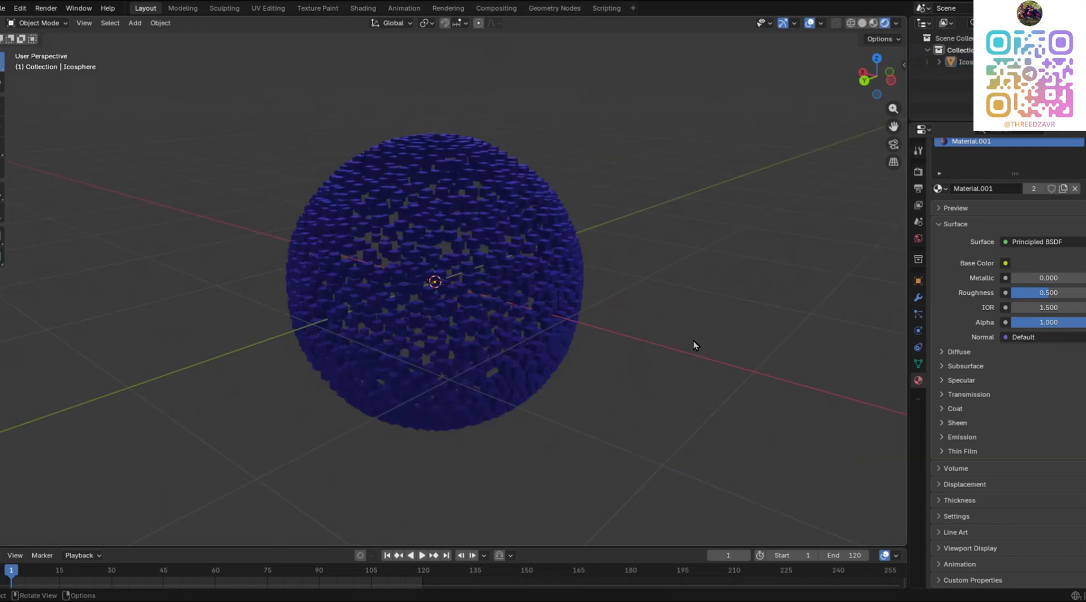
Step: Add a point light at the centre of the cube sphere
key(shift+a)
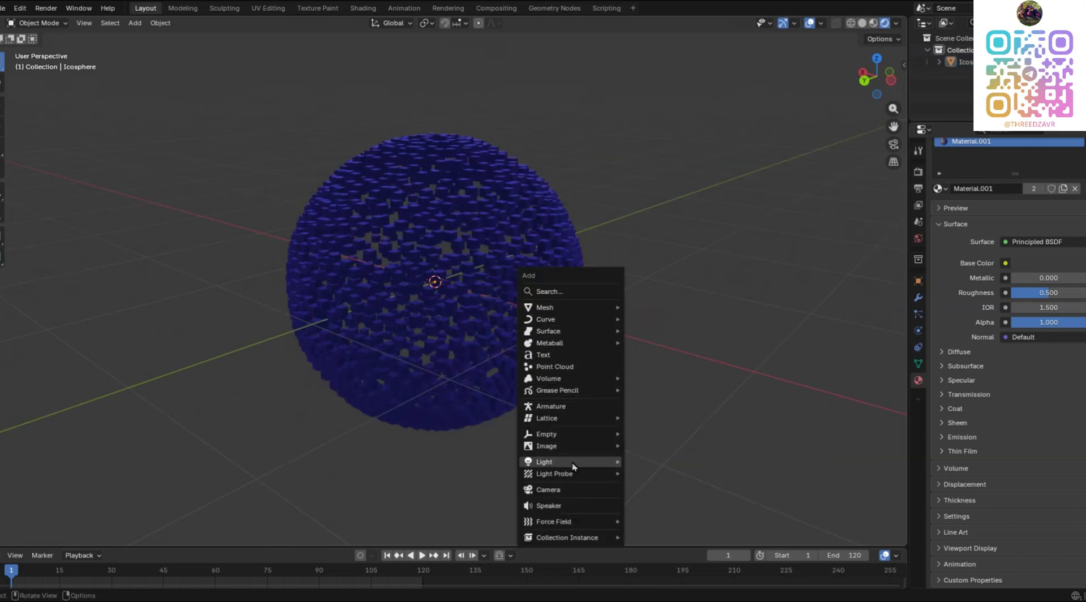
mouse_move(573, 466)
click(659, 461)
scroll(666, 394, down, 3)
middle_drag(667, 394, 365, 260)
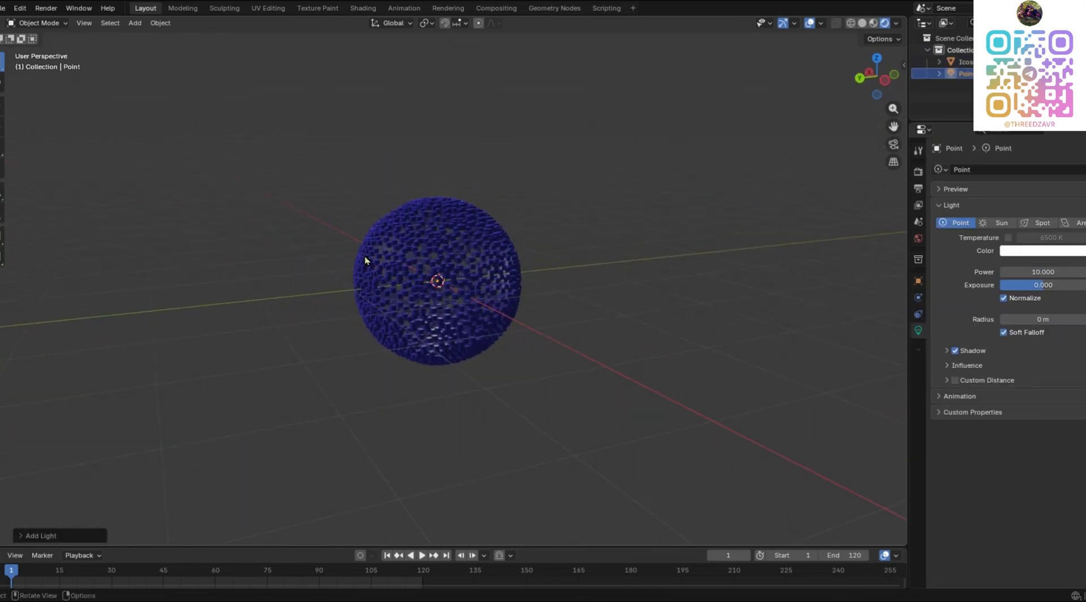
Step: Set the point light's power to 182.9 and radius to 1.29 m, with Normalize on and Soft Falloff off
drag(1043, 272, 1081, 272)
click(1004, 298)
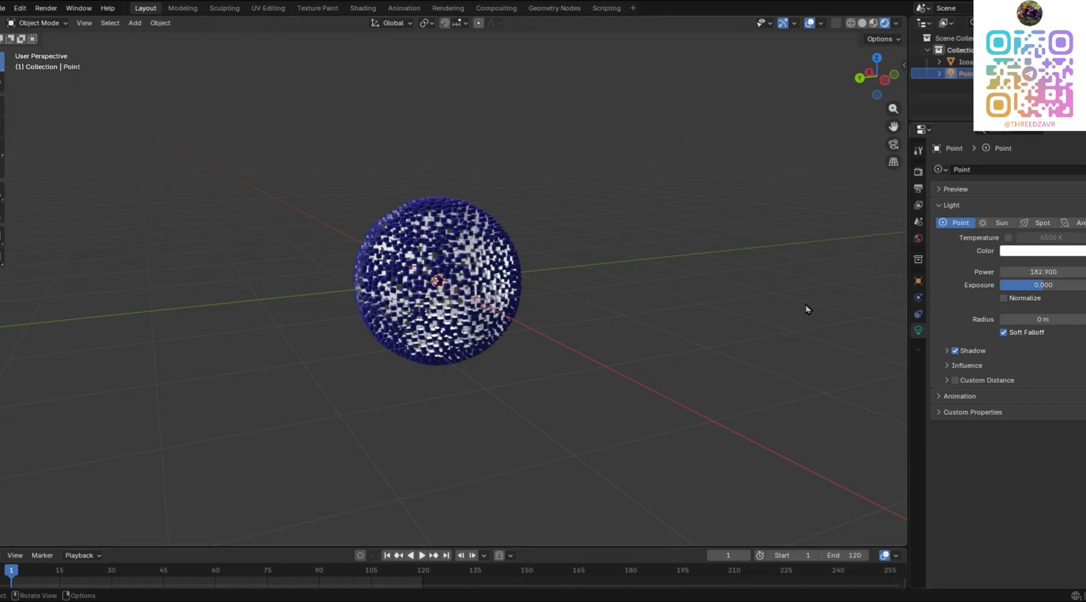
drag(1043, 319, 1055, 319)
click(1029, 300)
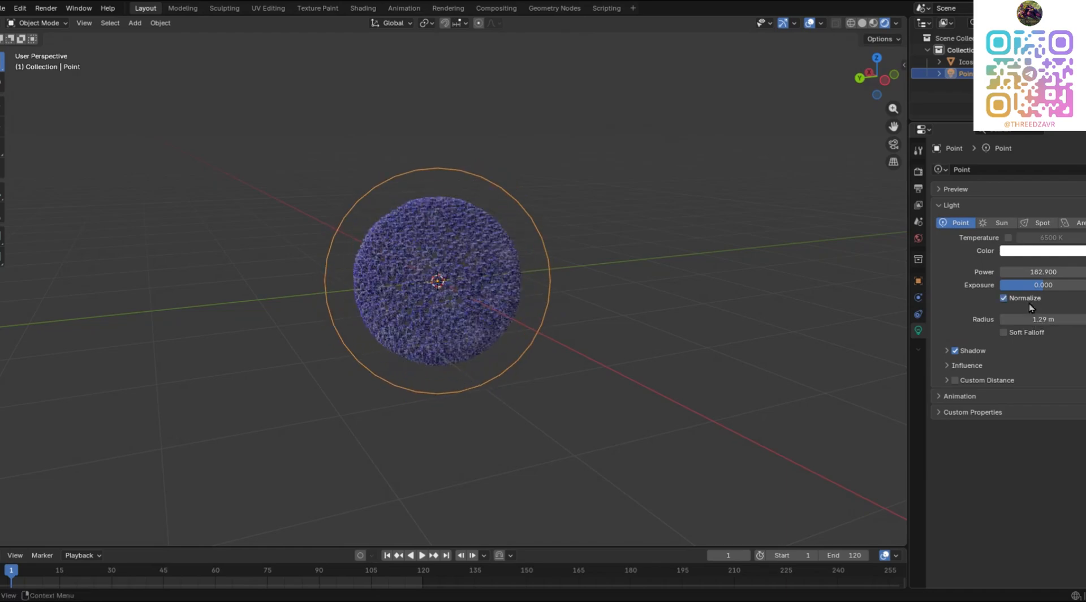
Step: Set the point light's color to violet (about #836BFF)
scroll(746, 282, up, 5)
middle_drag(746, 283, 684, 271)
click(1042, 250)
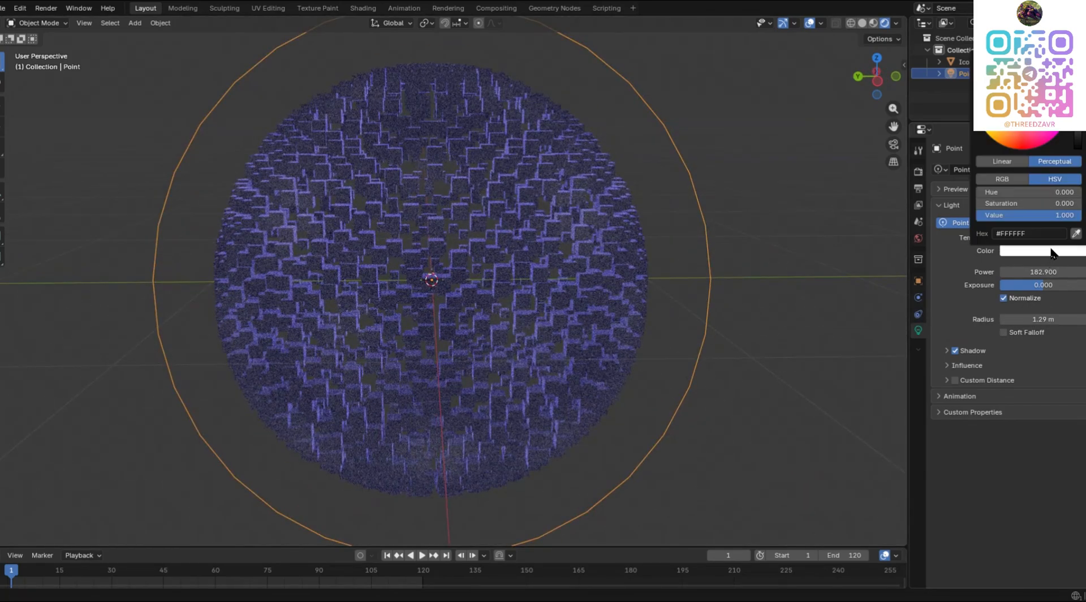
drag(1051, 132, 1024, 107)
middle_drag(715, 255, 696, 260)
scroll(696, 260, down, 2)
click(1043, 251)
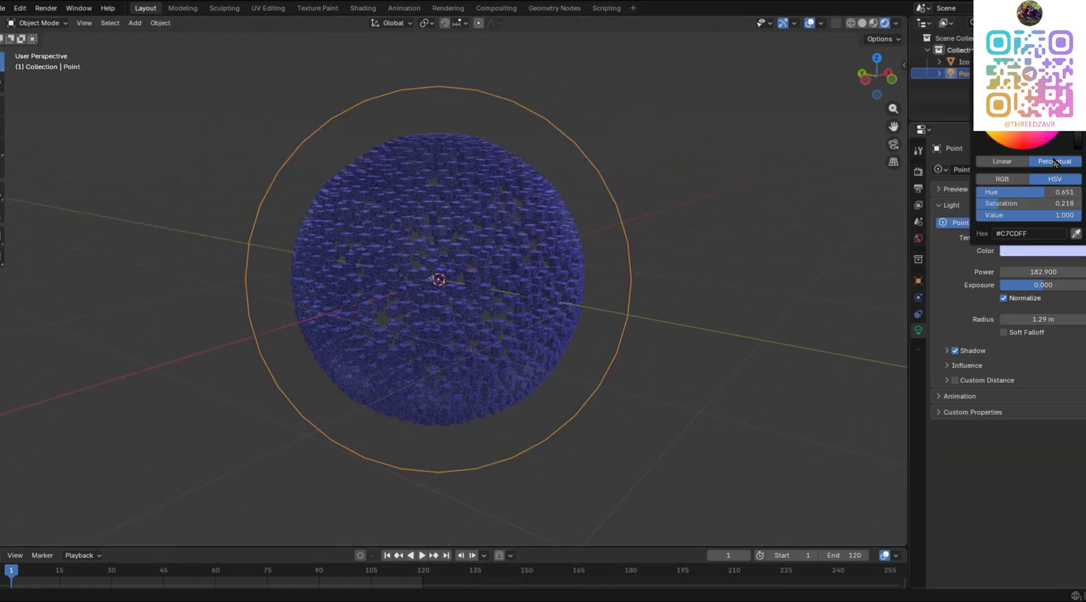
drag(1039, 96, 1050, 101)
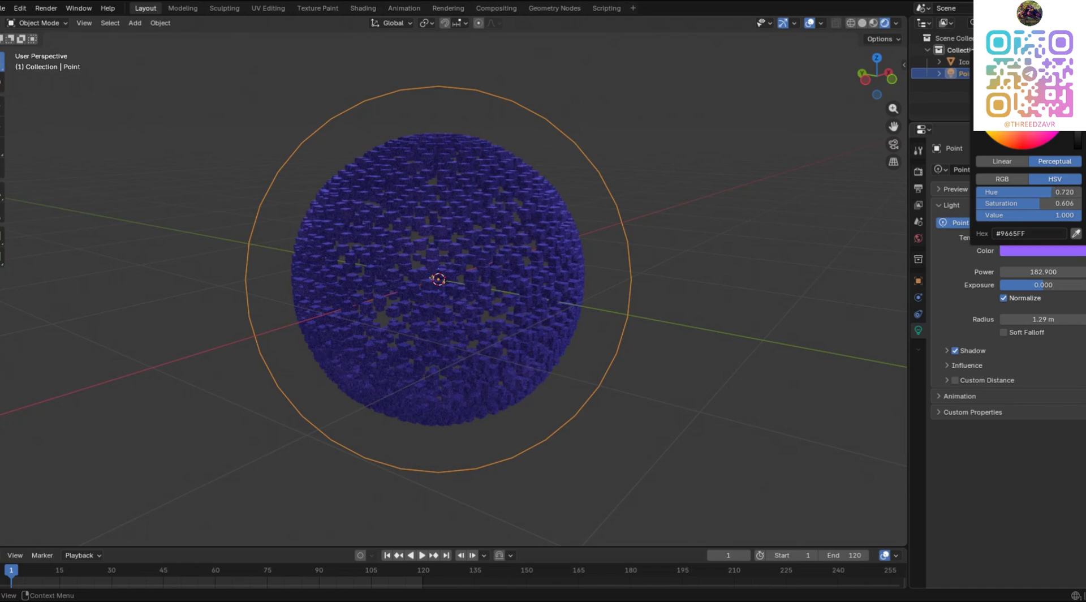
click(1046, 251)
mouse_move(707, 266)
middle_down()
mouse_move(681, 279)
mouse_move(711, 267)
middle_up()
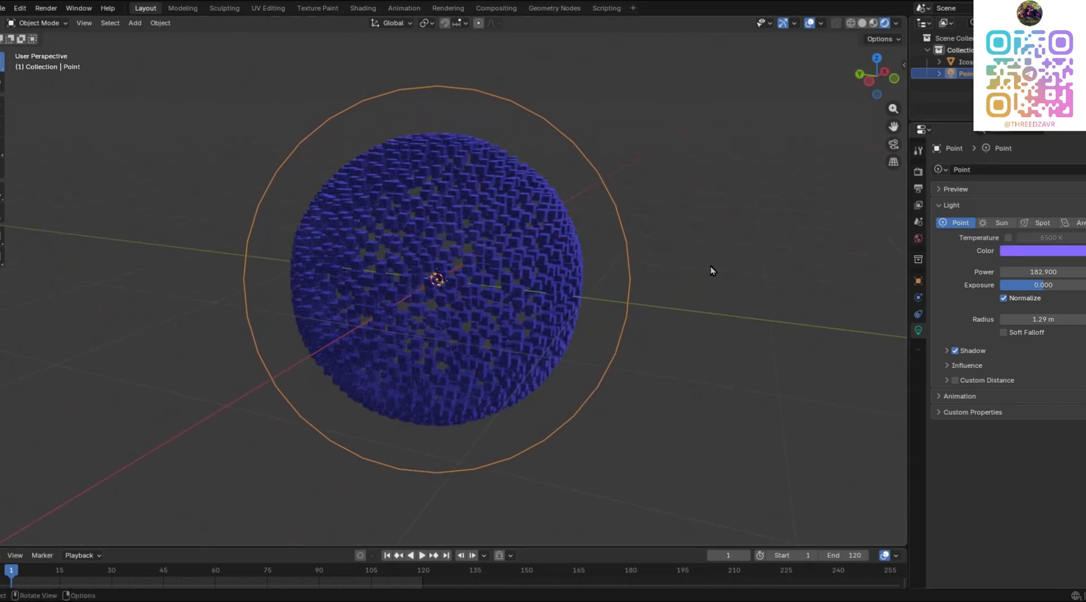
Step: Duplicate the point light in place at the sphere's centre and set the copy's radius to 2.28 m
click(654, 265)
key(shift+a)
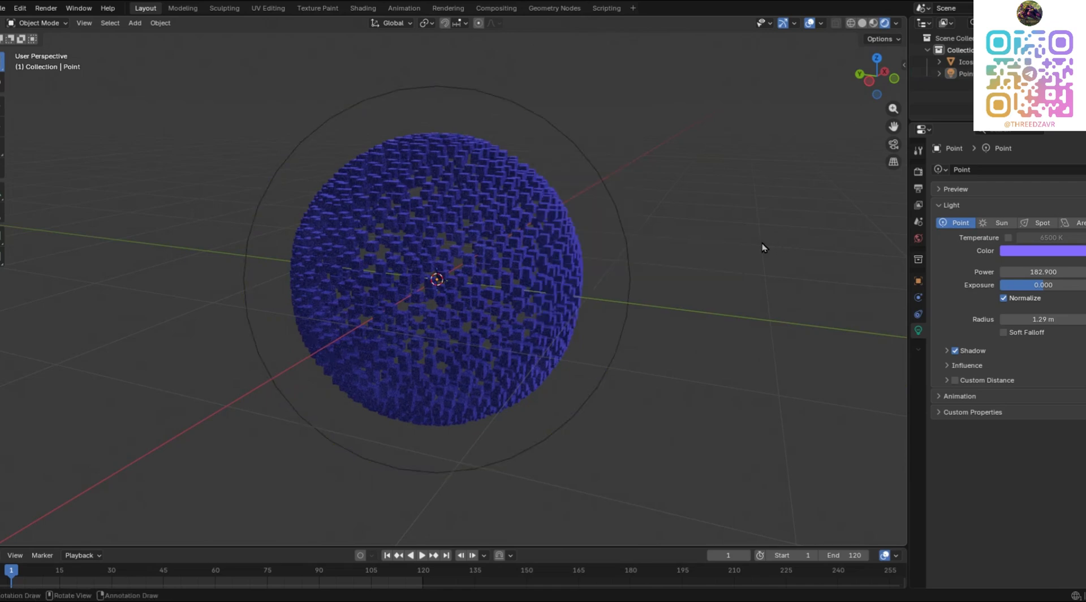
key(shift+d)
key(Escape)
key(s)
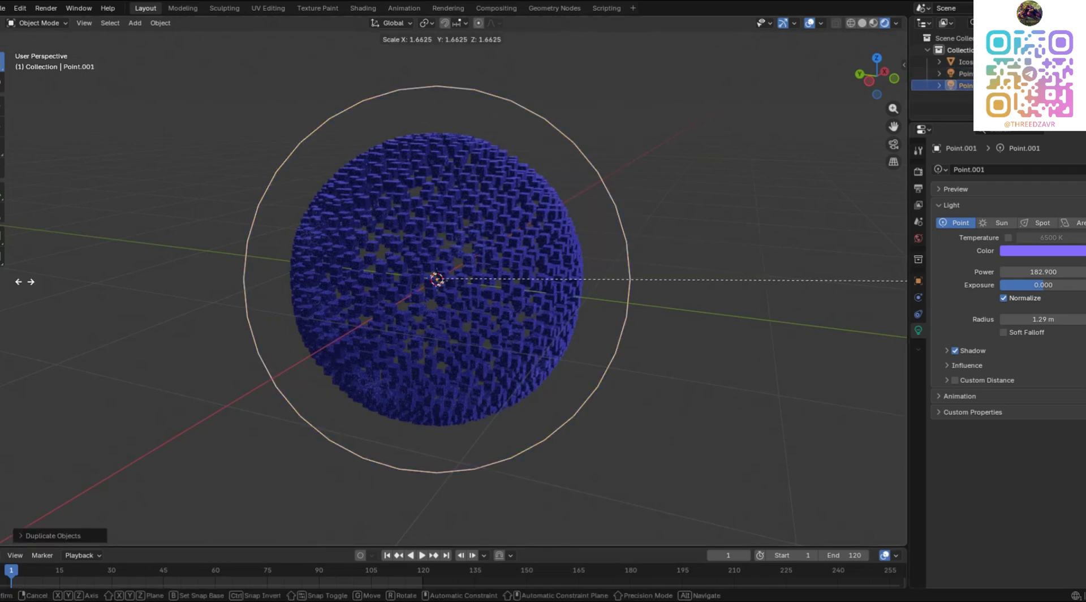
right_click(27, 281)
scroll(507, 318, down, 3)
drag(1048, 318, 1081, 319)
middle_drag(686, 309, 753, 305)
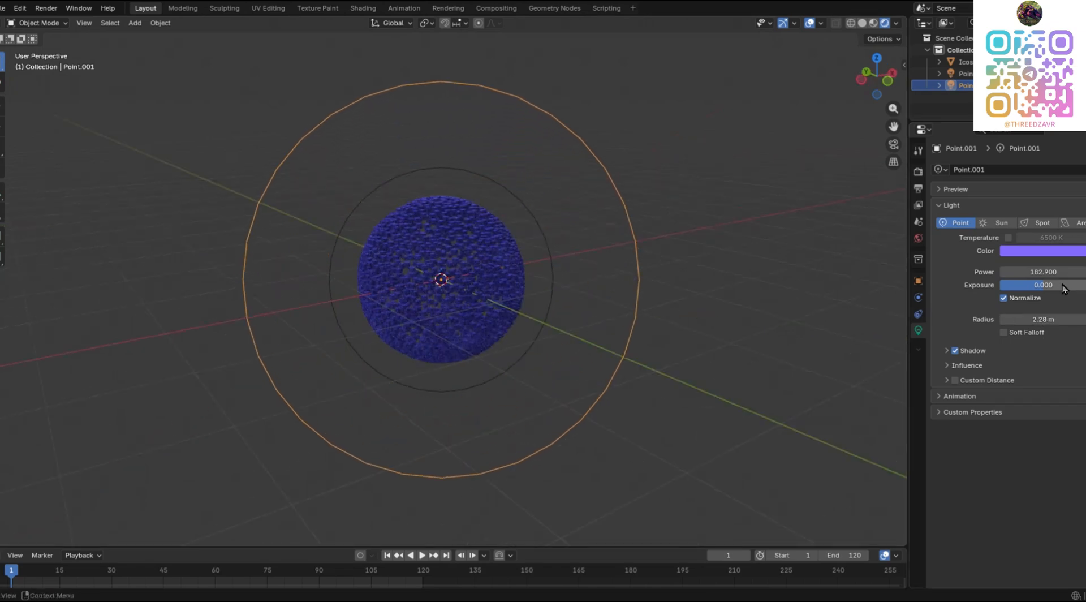
Step: Set the duplicate light's exposure to 4.933, enable Soft Falloff and change its color to blue (#4C86FF)
drag(1043, 285, 1082, 284)
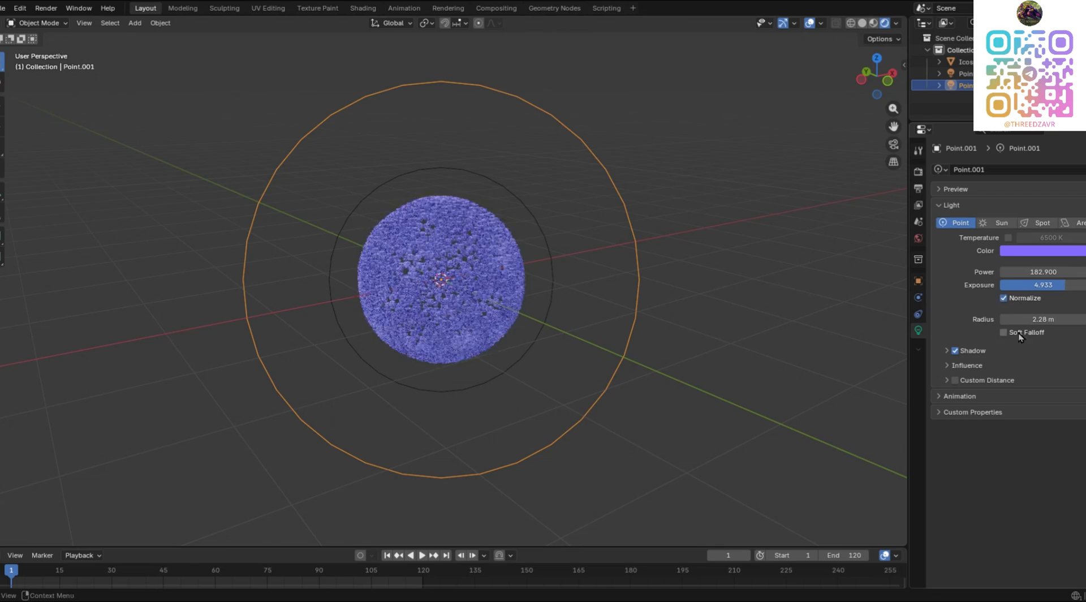
click(1003, 332)
click(1048, 251)
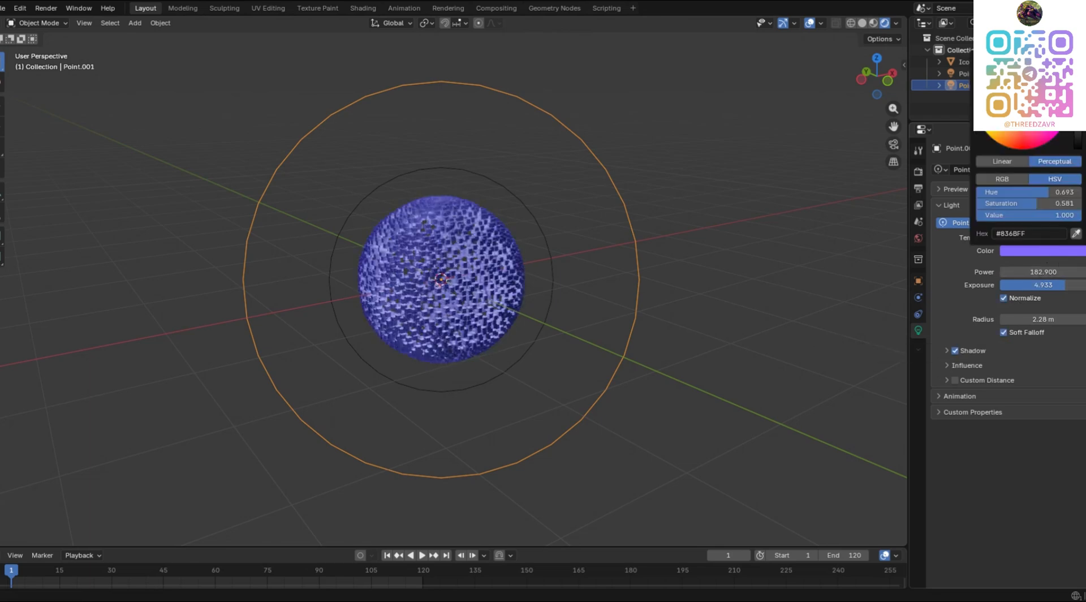
drag(1048, 108, 1044, 77)
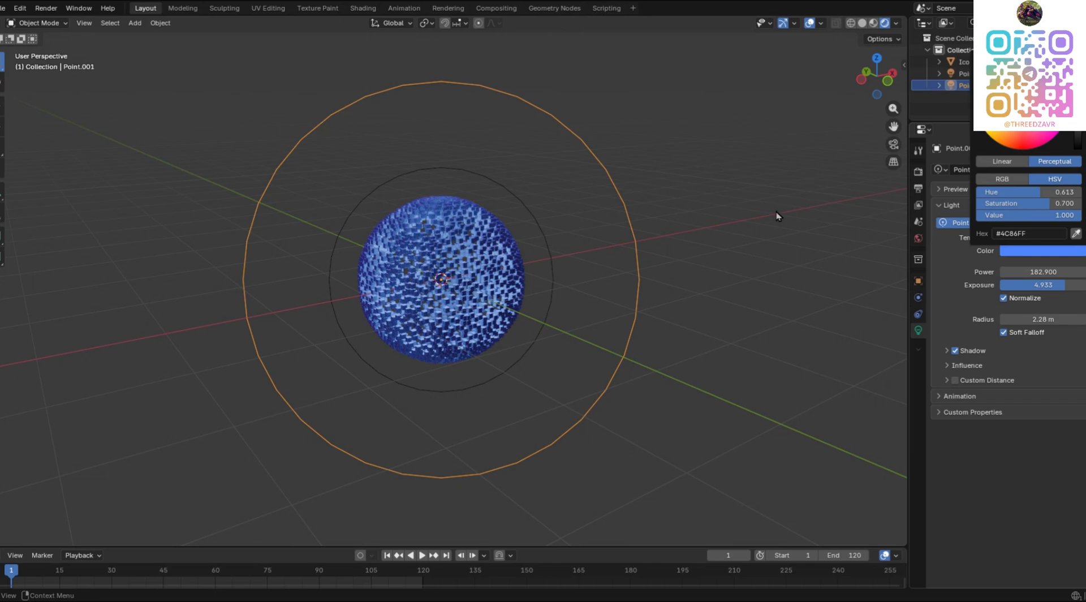
Step: Set the blue point light's power to 31.4 and its exposure to 4.267
scroll(718, 213, up, 3)
middle_drag(716, 213, 651, 214)
drag(1039, 271, 956, 272)
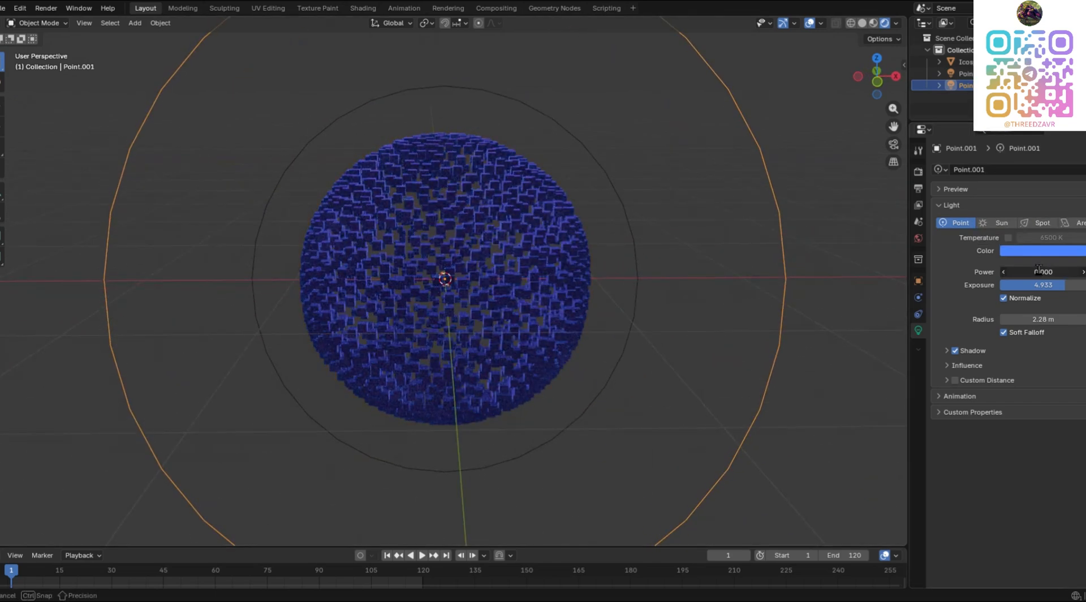
drag(1043, 271, 1052, 272)
middle_drag(793, 252, 792, 239)
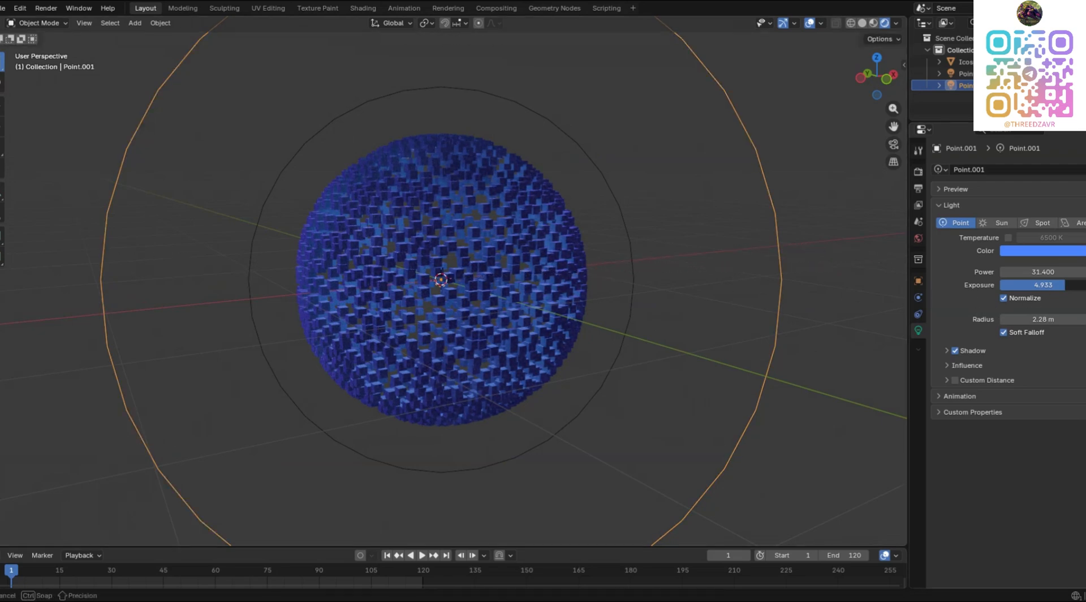
mouse_move(1065, 284)
mouse_down()
mouse_move(1033, 285)
mouse_move(1062, 285)
mouse_up()
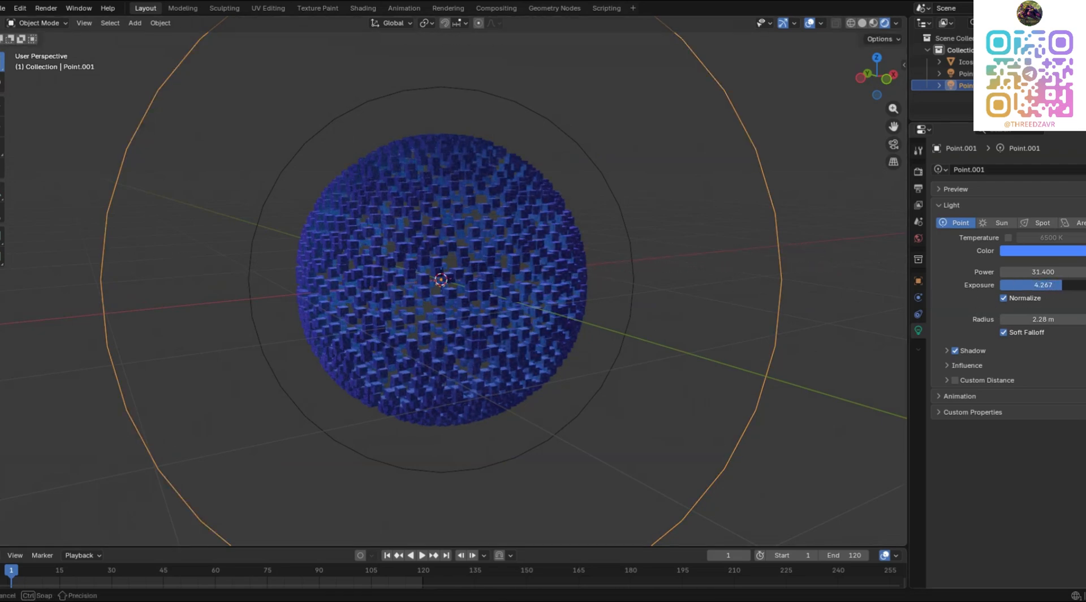
click(703, 289)
middle_drag(703, 288, 699, 310)
click(591, 282)
click(693, 307)
scroll(693, 308, up, 2)
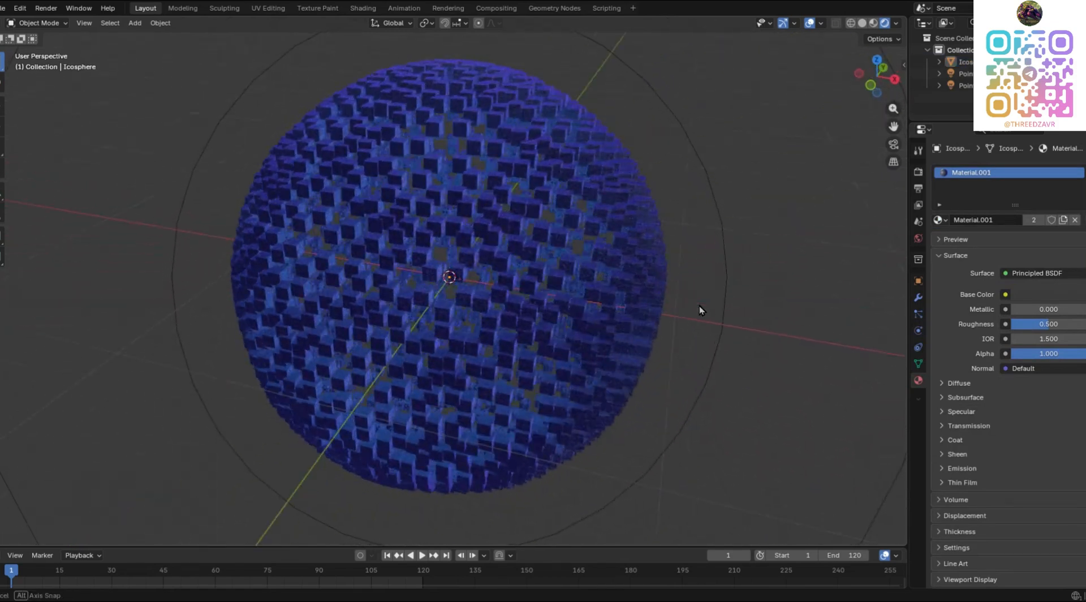
scroll(555, 254, down, 2)
Step: Add a plane and lower it along Z to sit beneath the cube sphere
key(shift+a)
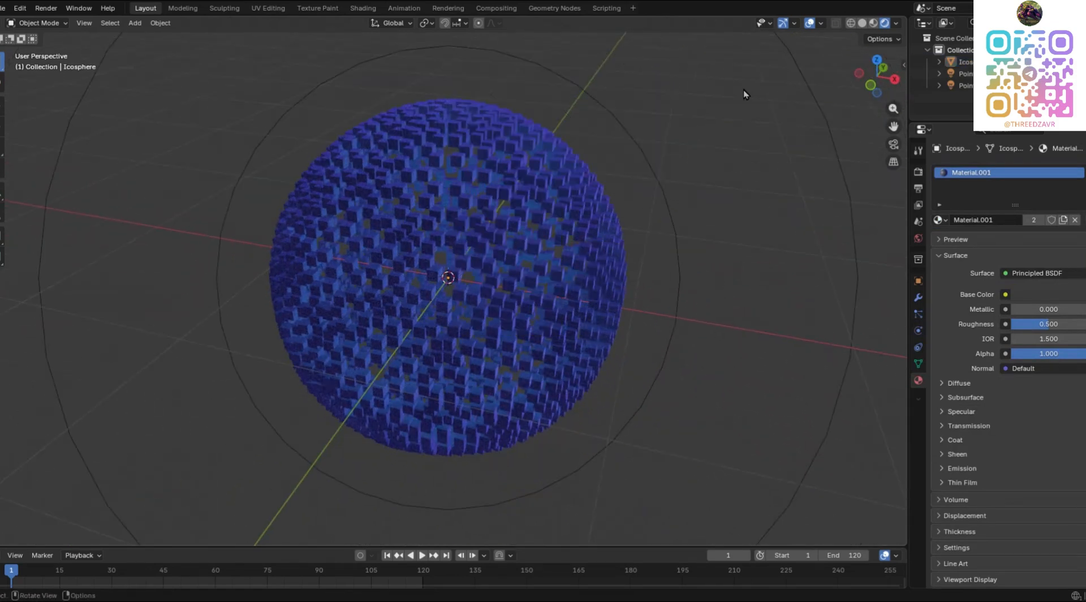
scroll(744, 95, down, 3)
key(shift+a)
click(588, 50)
scroll(616, 170, down, 2)
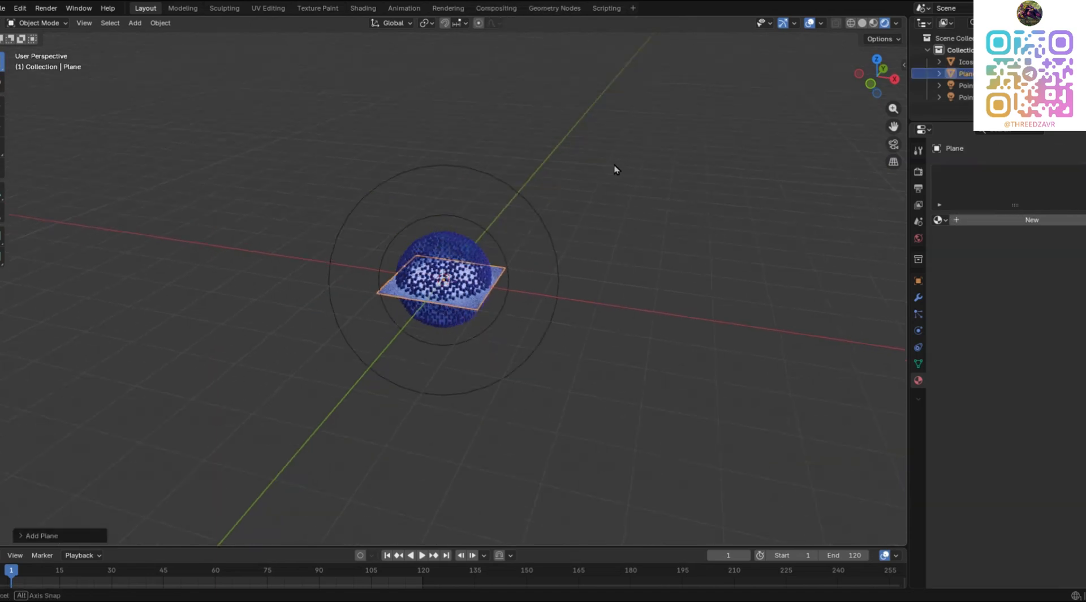
middle_drag(617, 170, 624, 143)
key(g)
key(z)
click(618, 242)
Step: Scale the plane up evenly into a large floor under the sphere
middle_drag(619, 241, 582, 272)
scroll(582, 272, down, 2)
key(s)
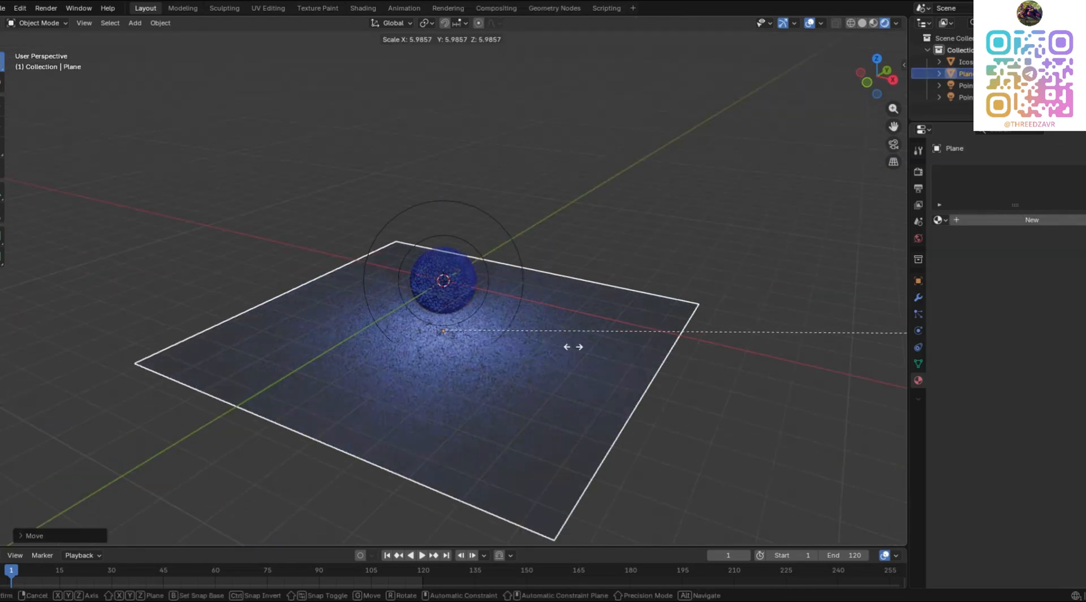
click(546, 384)
scroll(546, 385, down, 3)
Step: In Edit Mode, extrude the plane's two back edges upward along Z to form walls
key(Tab)
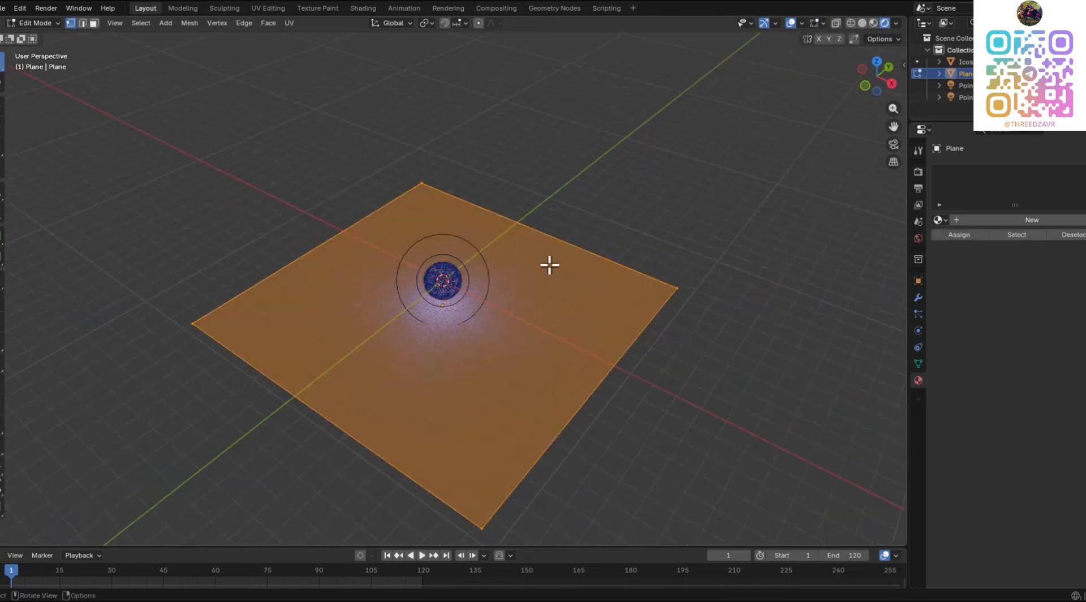
key(2)
click(392, 219)
key(e)
key(z)
click(543, 138)
Step: Move the top edges of the two walls further up along Z and return to Object Mode
middle_drag(543, 138, 587, 217)
key(g)
key(z)
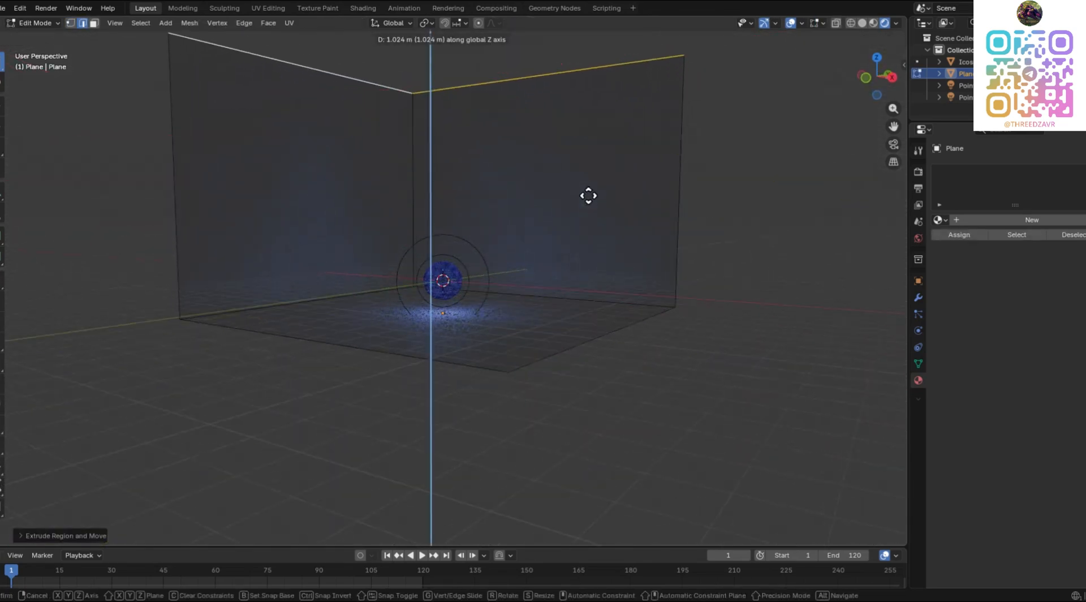
click(589, 203)
key(g)
click(640, 260)
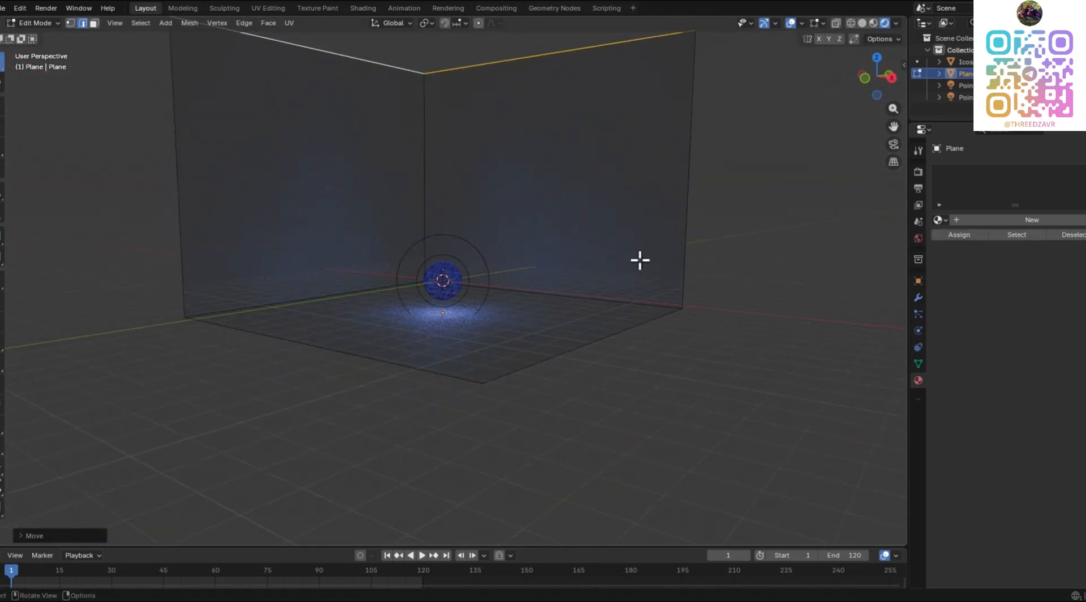
middle_drag(640, 260, 795, 320)
key(Tab)
scroll(616, 326, up, 3)
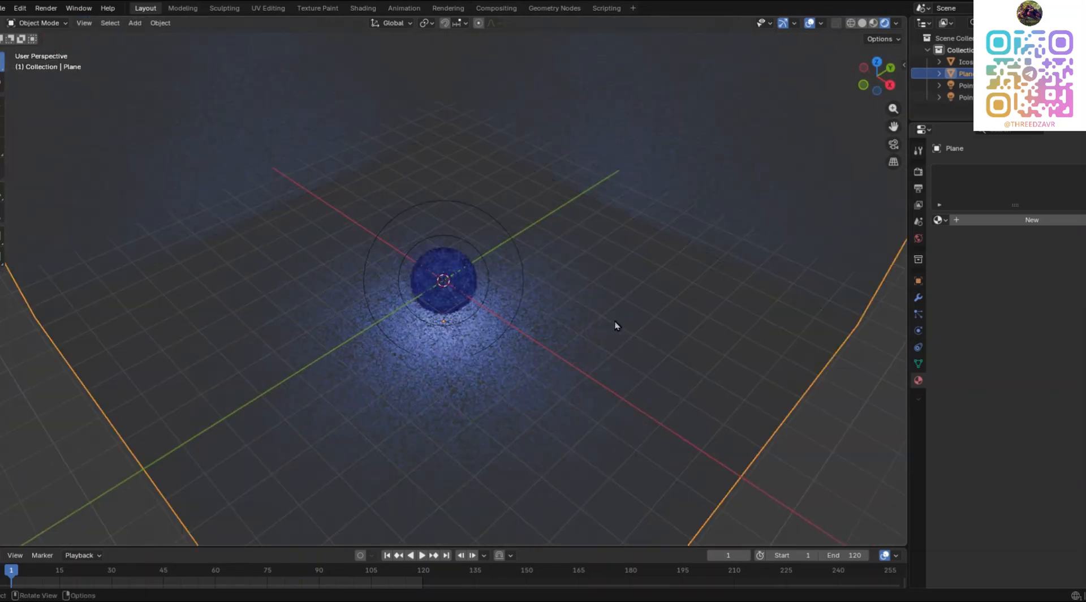
middle_drag(616, 325, 511, 276)
click(482, 275)
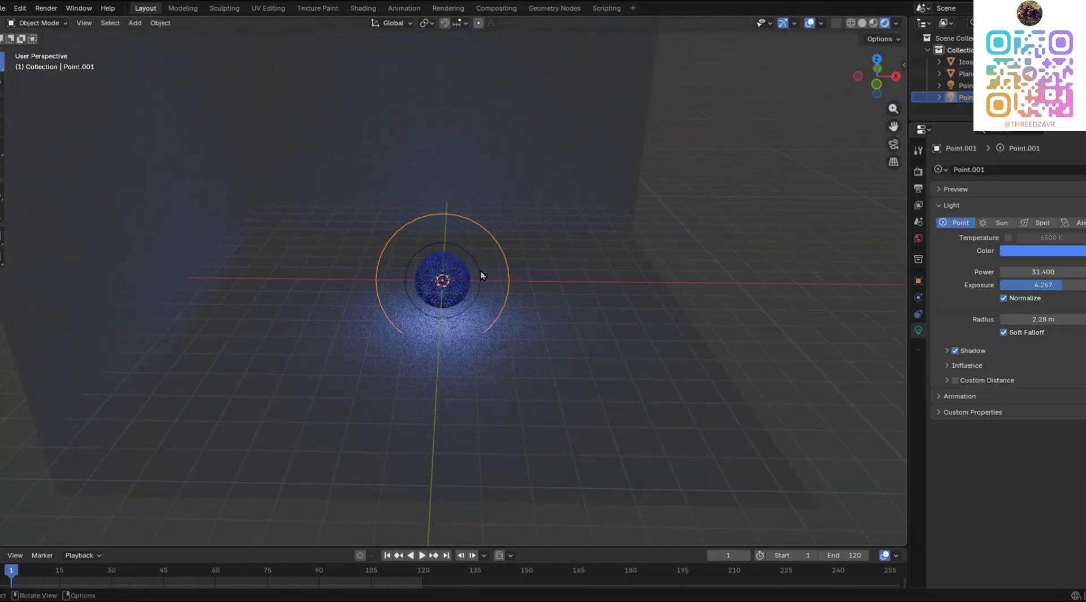
middle_drag(619, 288, 710, 289)
key(s)
right_click(735, 279)
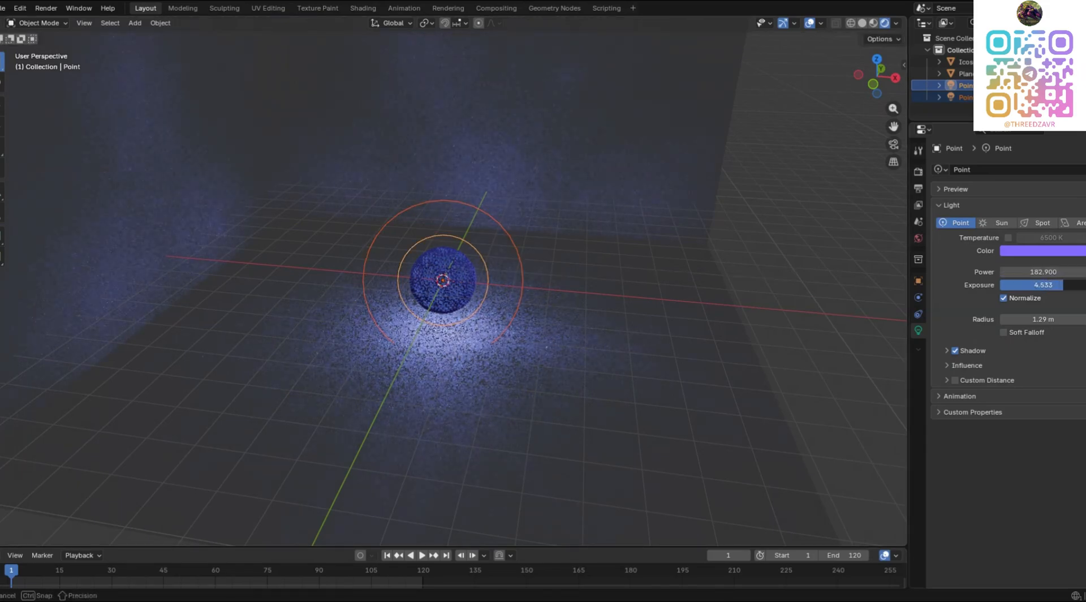
Step: Set the smaller violet point light's exposure to 2.8
drag(1036, 285, 1046, 285)
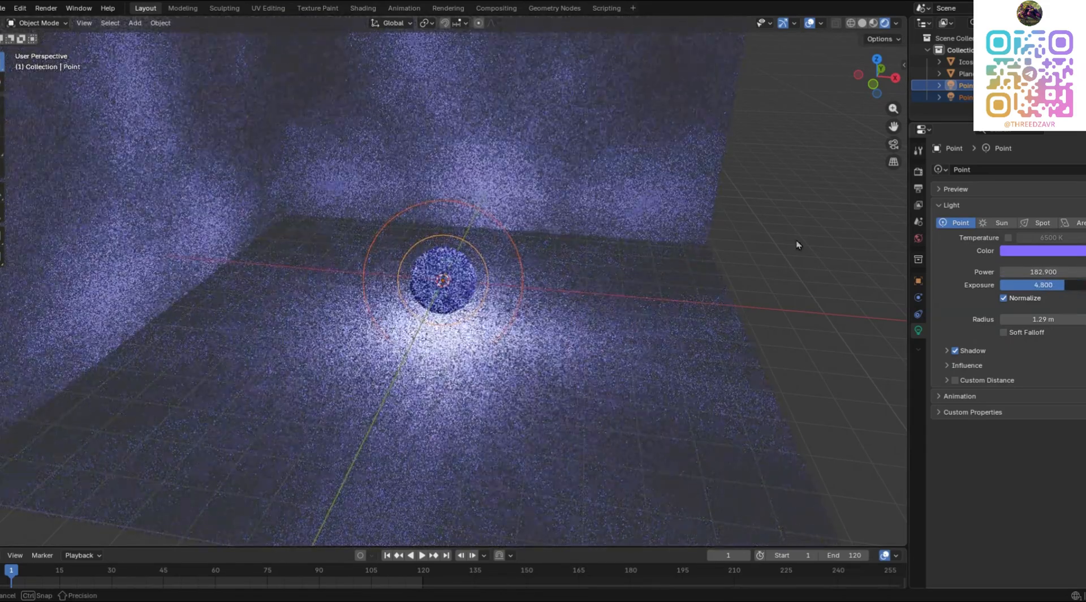
click(708, 287)
scroll(708, 288, up, 3)
mouse_move(708, 287)
middle_down()
mouse_move(702, 271)
mouse_move(696, 300)
middle_up()
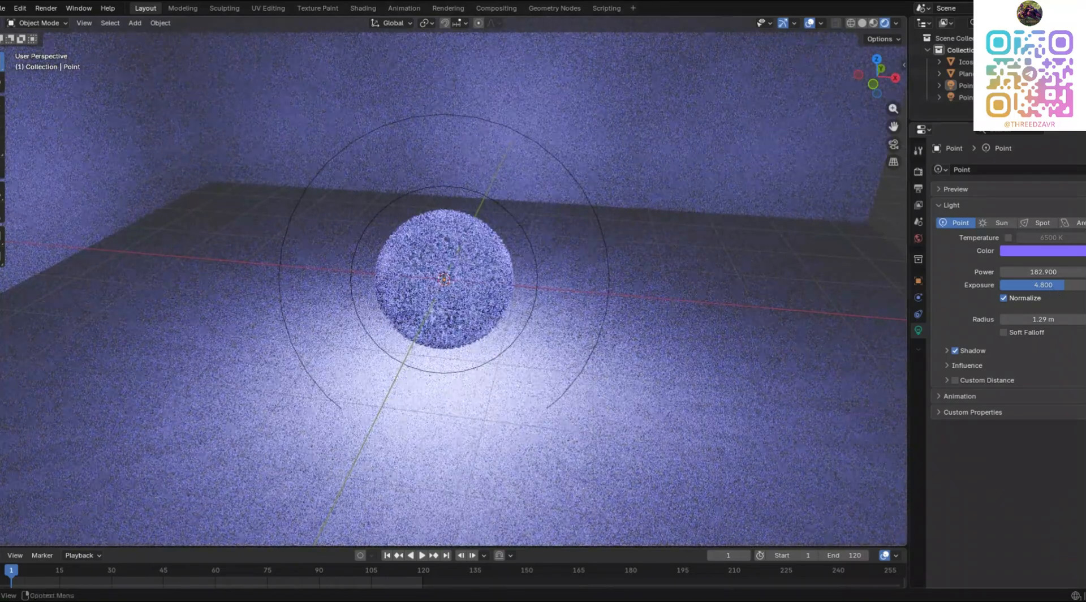
drag(1044, 285, 1007, 285)
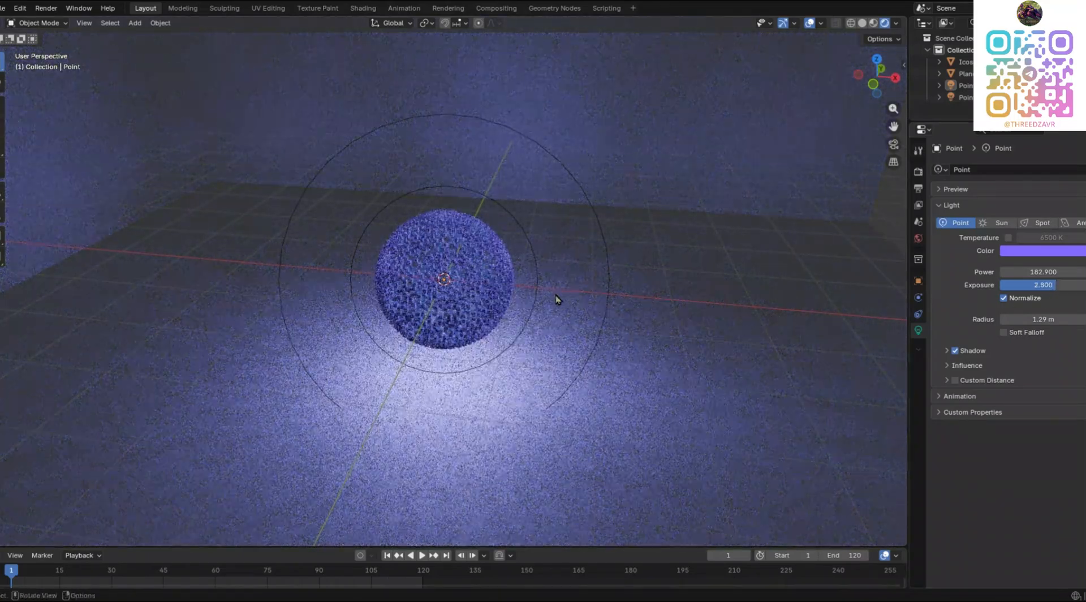
Step: Preview the lit scene with the Cycles render engine and switch back to EEVEE
scroll(588, 315, down, 6)
click(919, 171)
click(1044, 169)
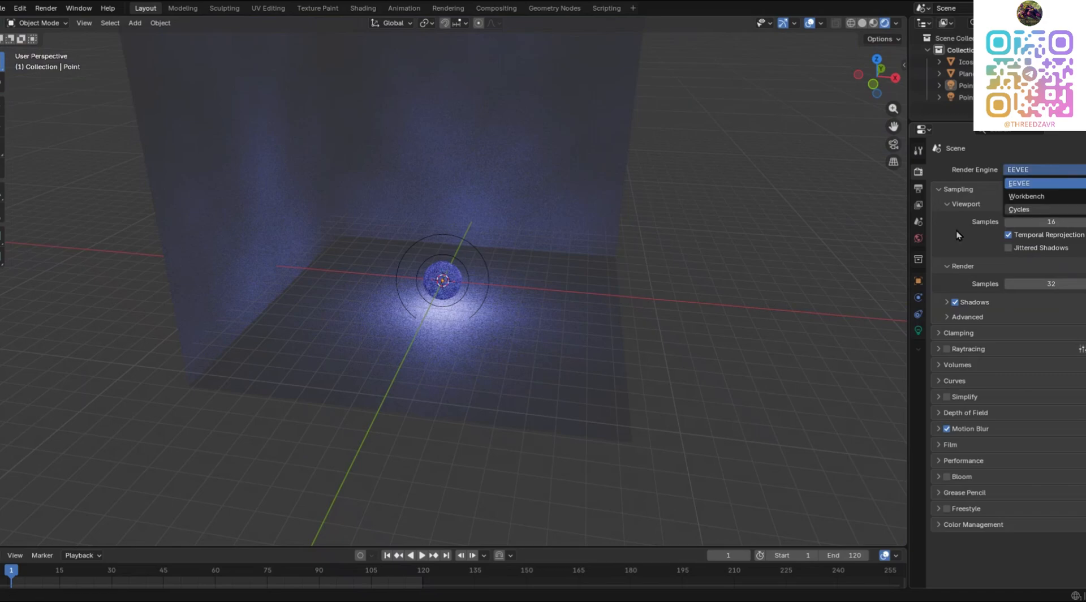
click(1019, 210)
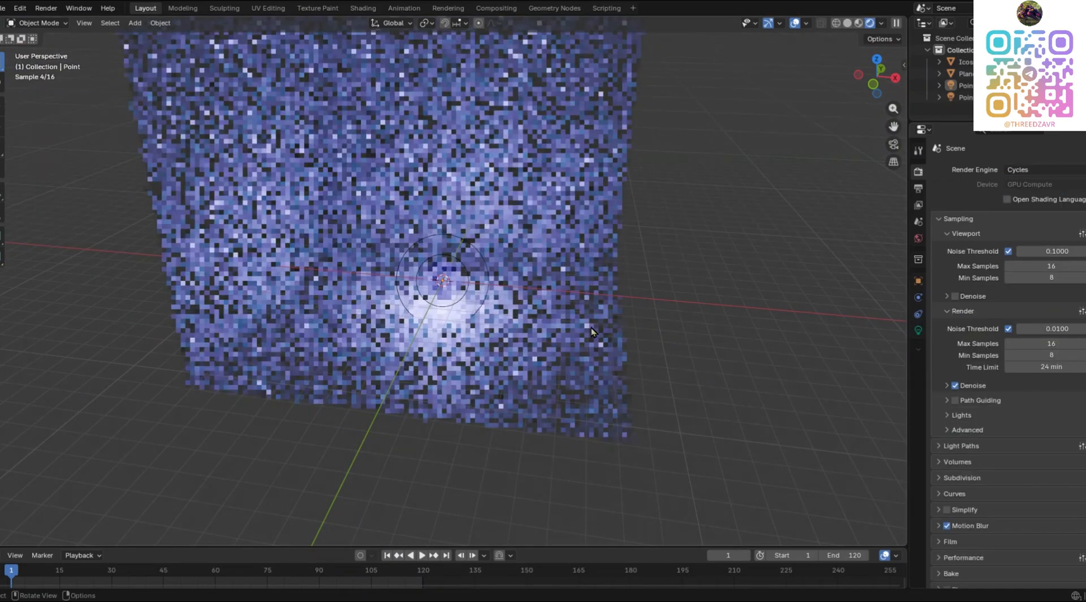
scroll(592, 328, up, 6)
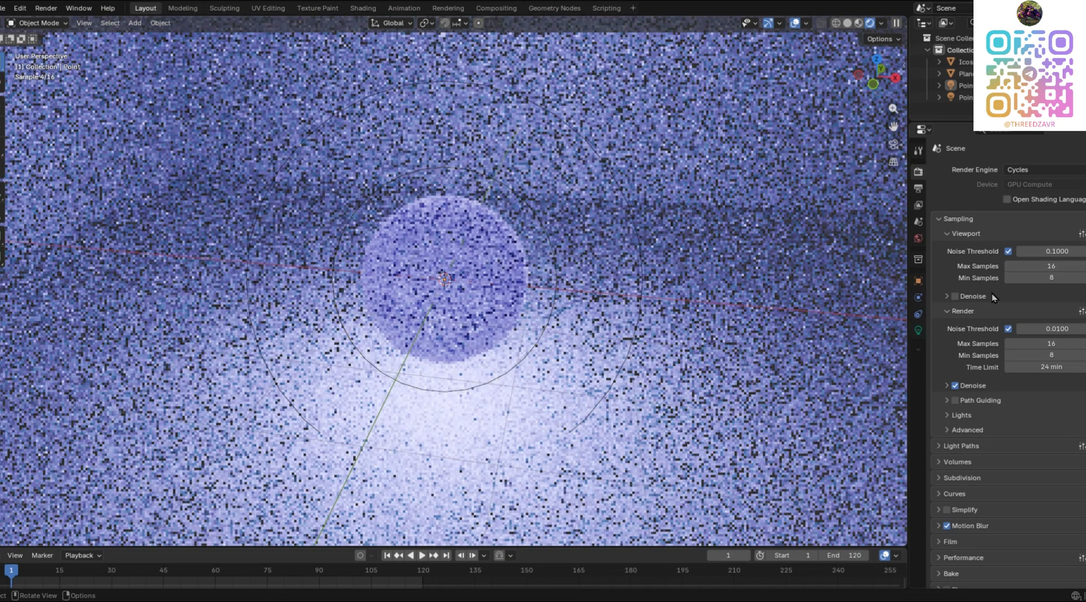
click(1043, 185)
scroll(611, 321, down, 8)
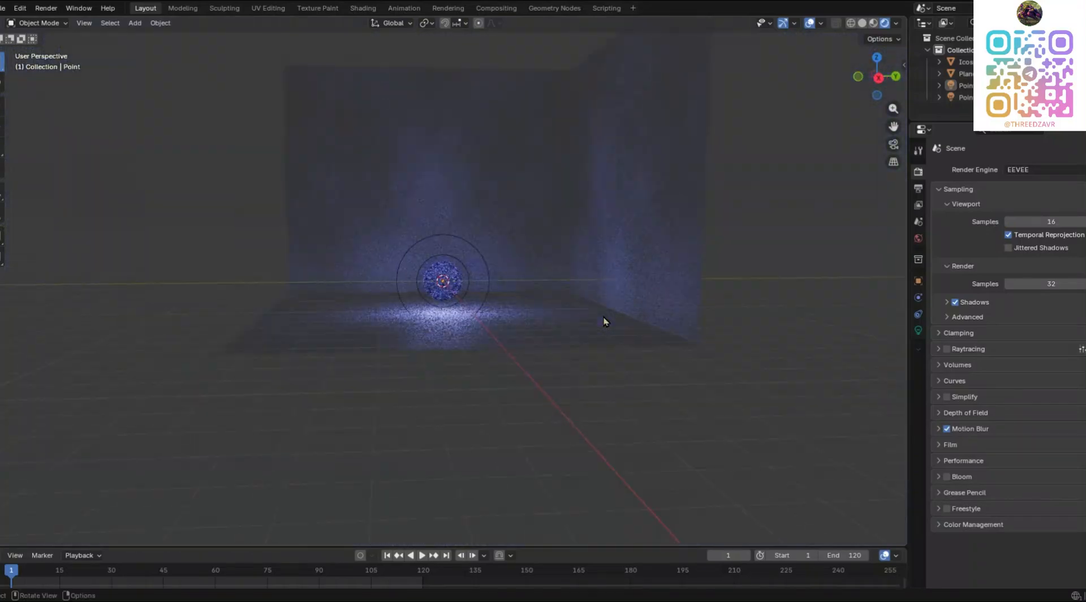
Step: Play the animation in the rendered viewport to check the sphere's lighting and shadow, and return to frame 1
scroll(566, 343, up, 5)
middle_drag(589, 341, 565, 362)
scroll(741, 383, down, 3)
key(space)
key(Escape)
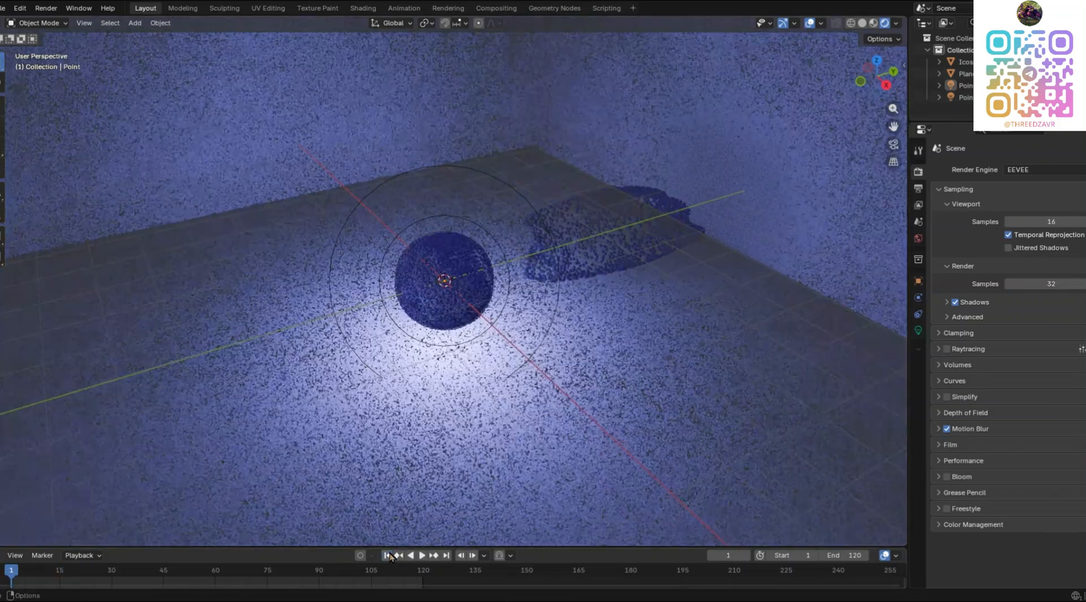
Step: In the Geometry Nodes workspace, delete the frame 1 keyframe from the Y value of the icosphere's Multiply node
click(544, 9)
click(478, 170)
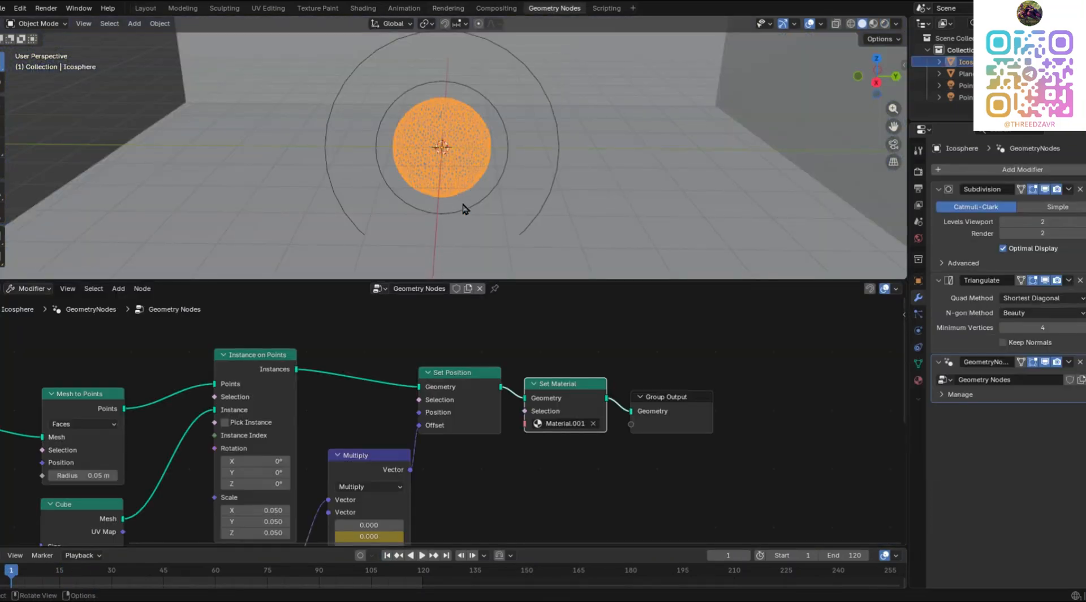
middle_drag(468, 323, 611, 319)
click(578, 421)
scroll(512, 439, up, 1)
middle_drag(511, 439, 529, 434)
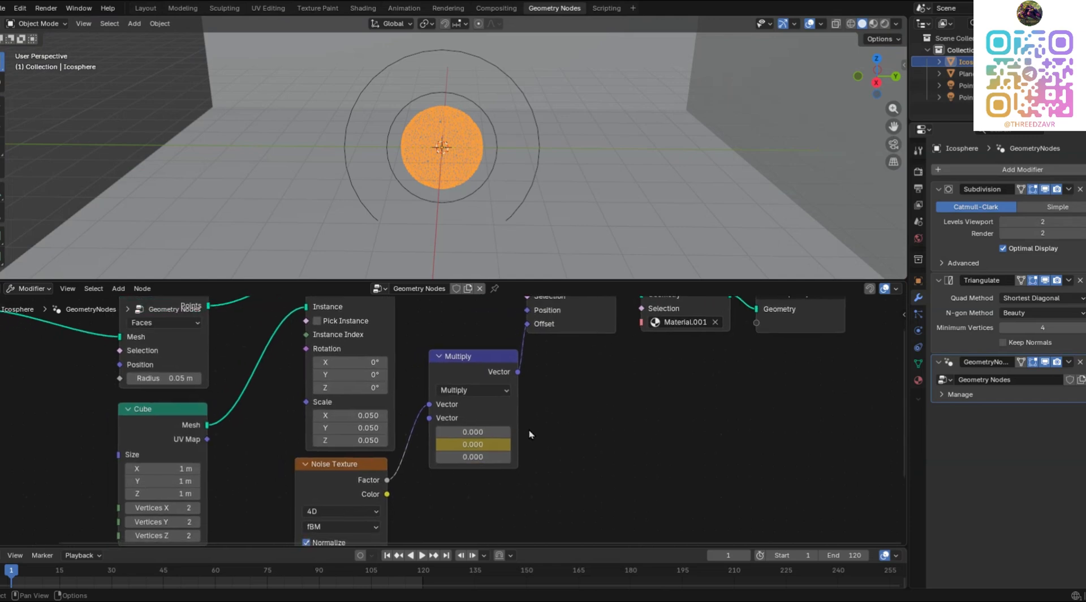
mouse_move(473, 444)
mouse_down()
mouse_move(492, 444)
mouse_move(478, 444)
mouse_up()
right_click(478, 444)
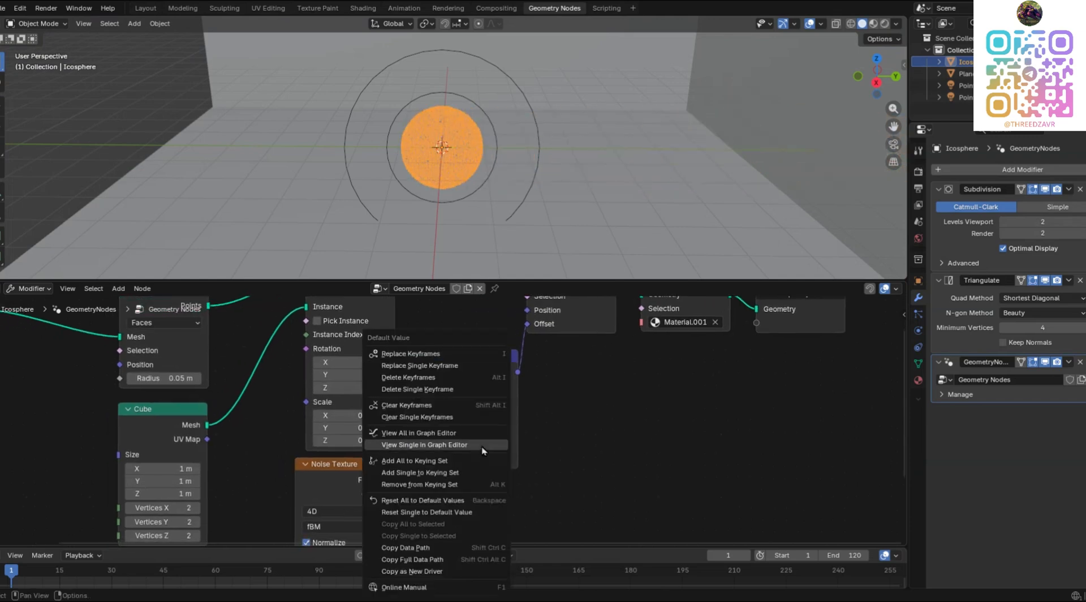
click(457, 378)
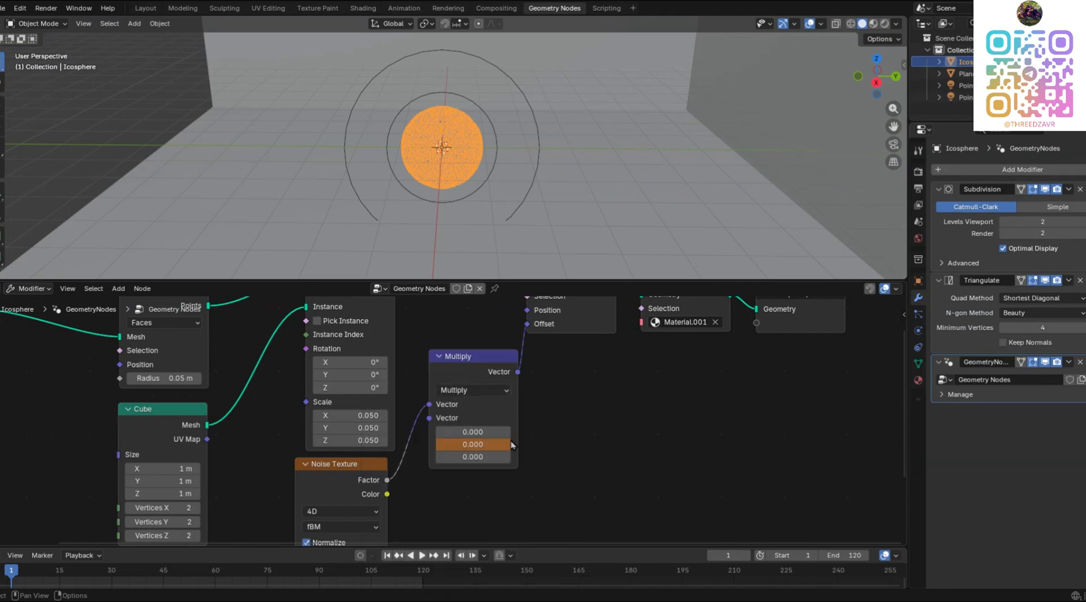
Step: Delete the frame 120 keyframe from the Y value of the icosphere's Multiply node
click(449, 557)
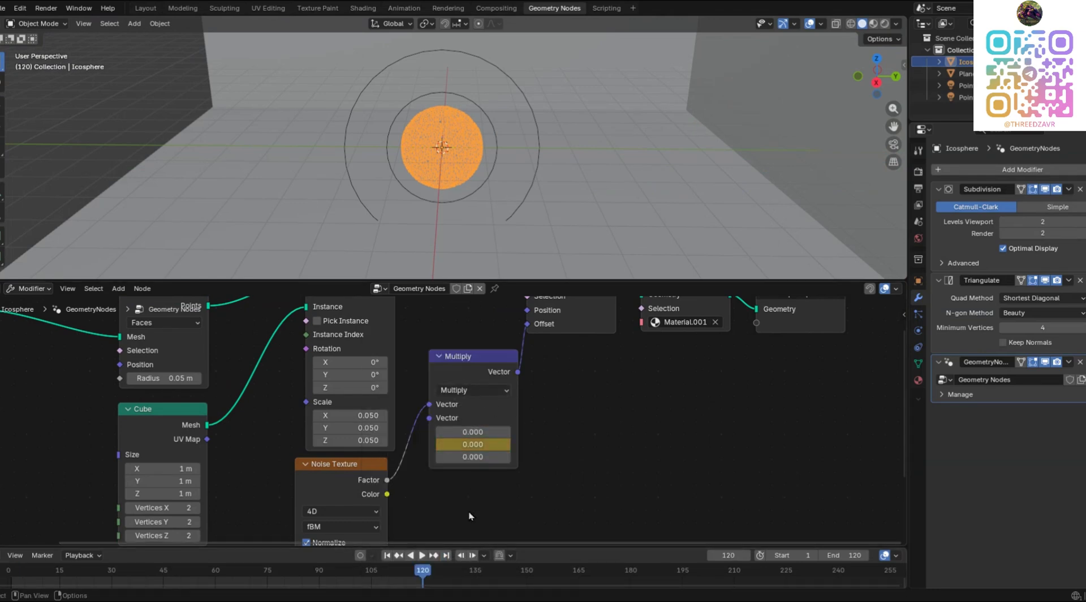
right_click(476, 444)
click(460, 380)
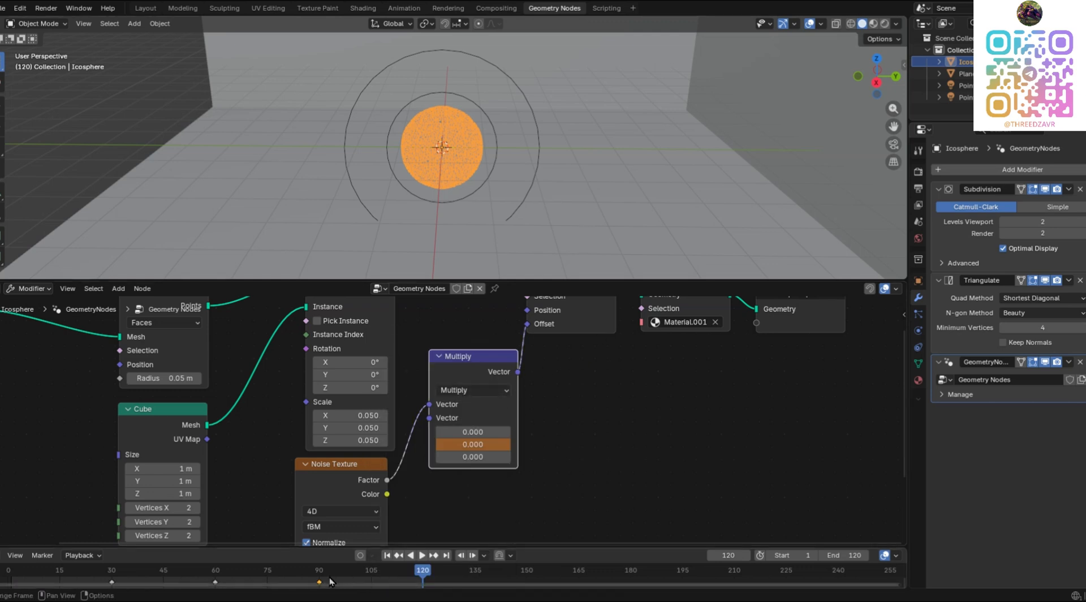
Step: Delete the remaining Y-value keyframes at frames 30, 60 and 90 on the timeline and return to frame 1
drag(321, 577, 340, 576)
key(space)
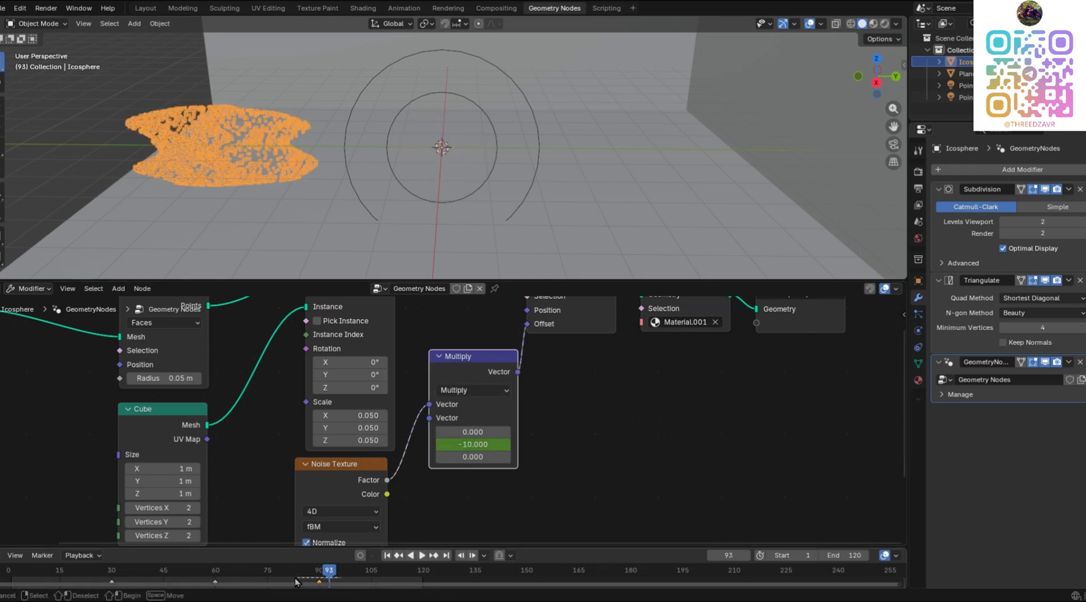
drag(164, 596, 145, 590)
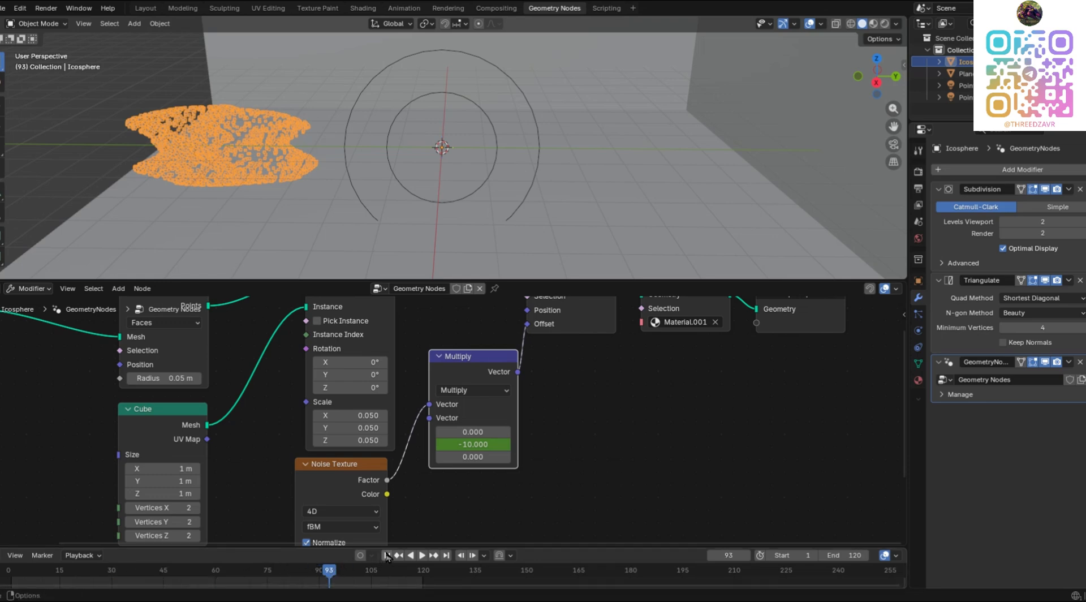
key(Return)
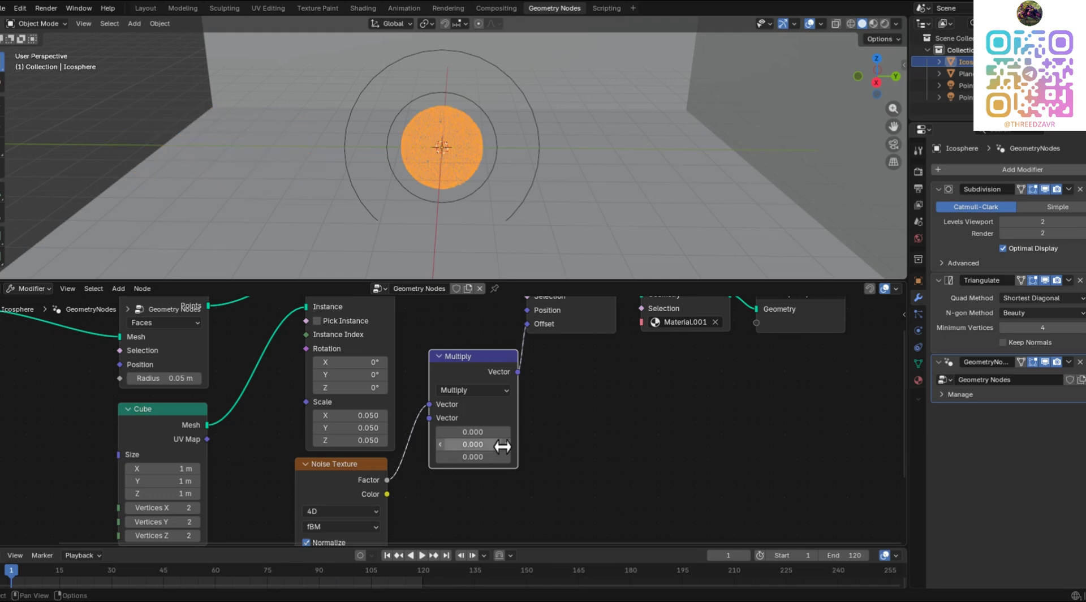
Step: Keyframe only the X value of the Multiply node at 0 on frame 1
middle_drag(480, 263, 634, 263)
drag(473, 431, 506, 431)
right_click(466, 437)
right_click(466, 436)
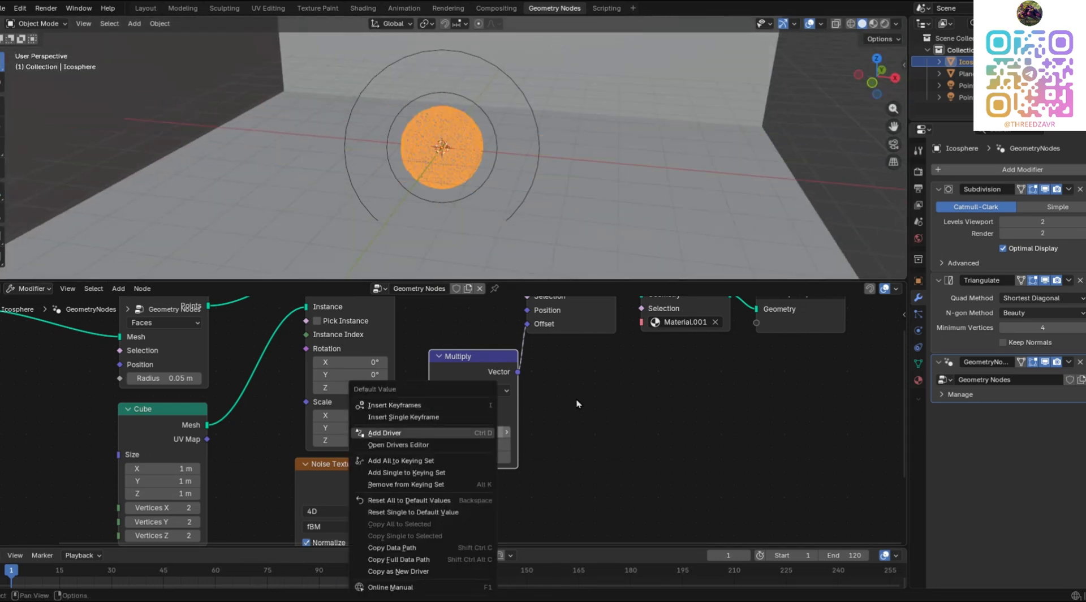
click(444, 405)
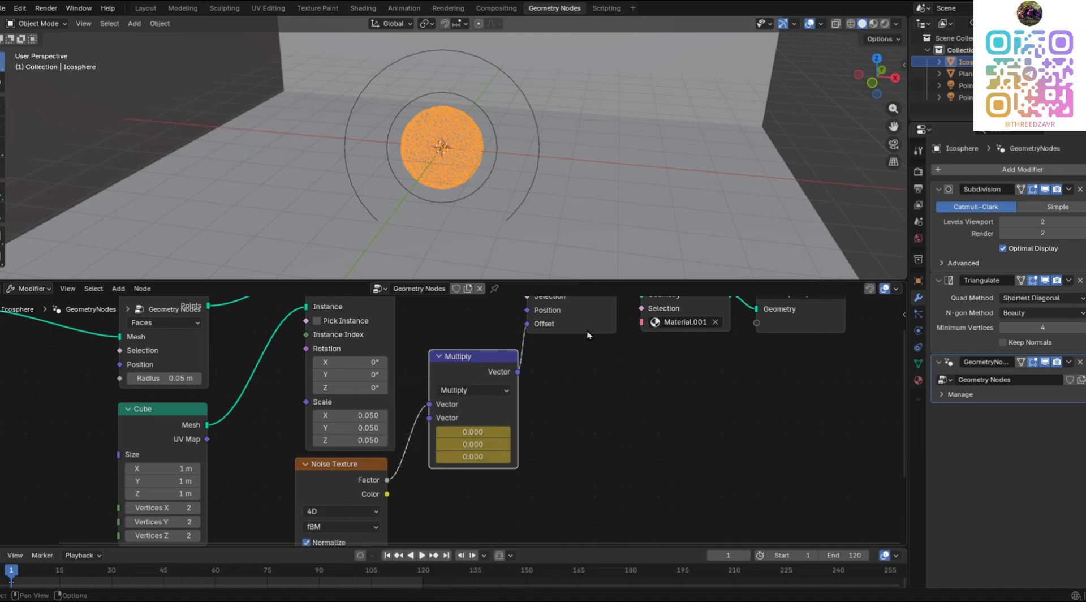
right_click(482, 436)
click(457, 418)
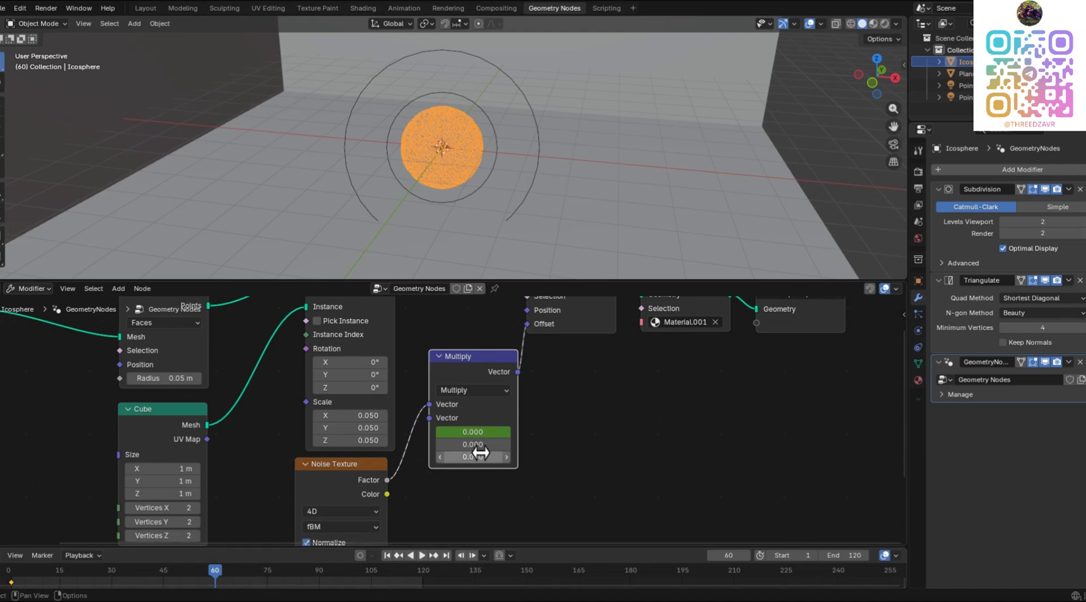
Step: Insert single keyframes for the Multiply node's X value of 0 on frames 60 and 120
right_click(488, 437)
click(460, 394)
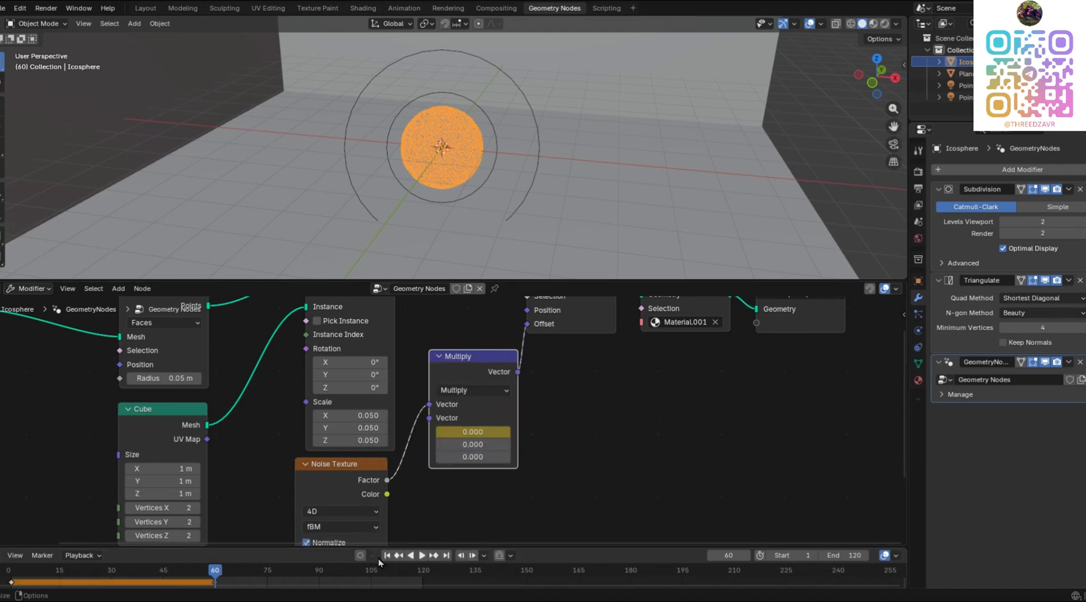
right_click(490, 434)
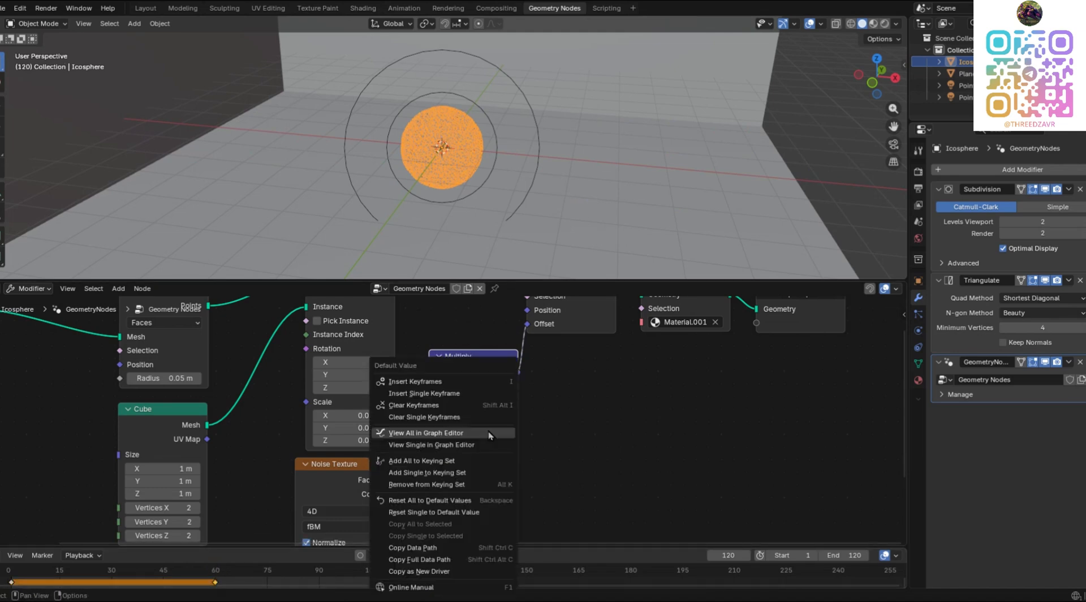
click(442, 395)
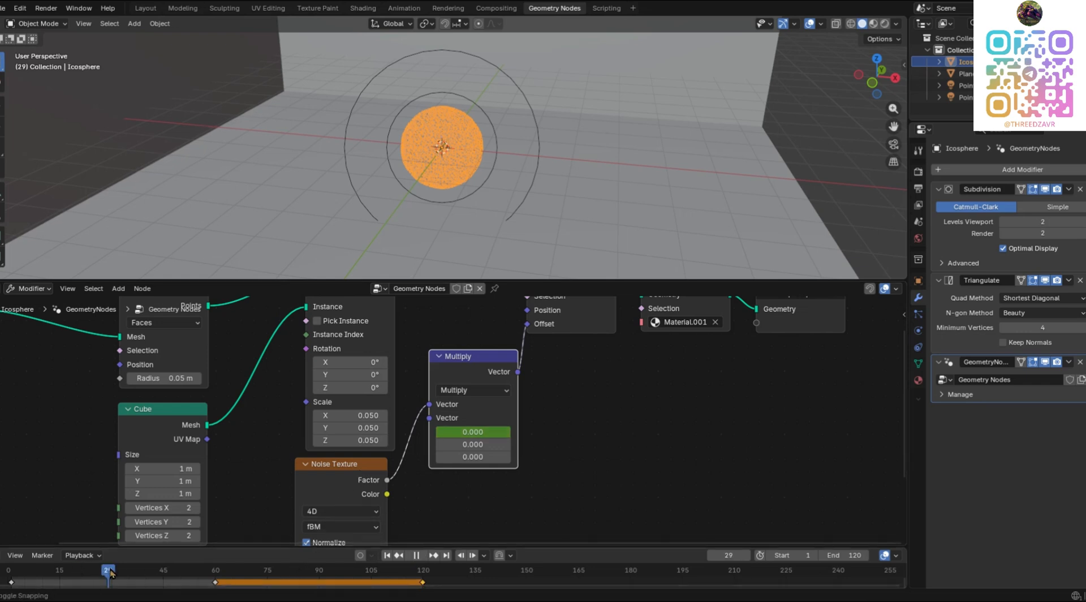
Step: Set the Multiply node's X value to 10 on frame 30 and insert a single keyframe for it
mouse_move(490, 435)
mouse_down()
mouse_move(526, 435)
mouse_move(490, 435)
mouse_up()
key(Escape)
text(0)
key(Return)
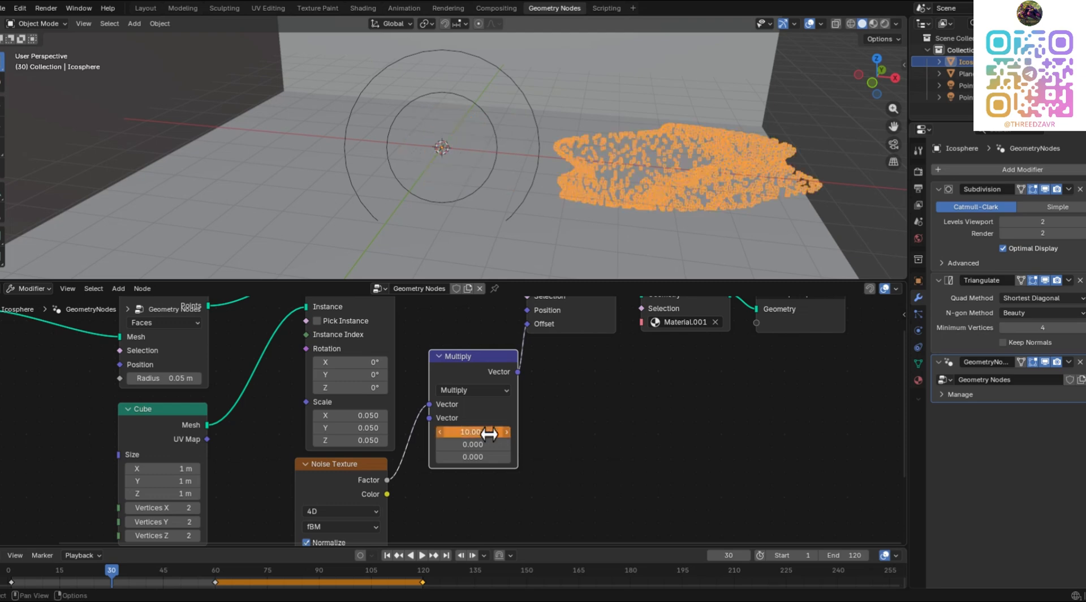
right_click(452, 433)
click(438, 399)
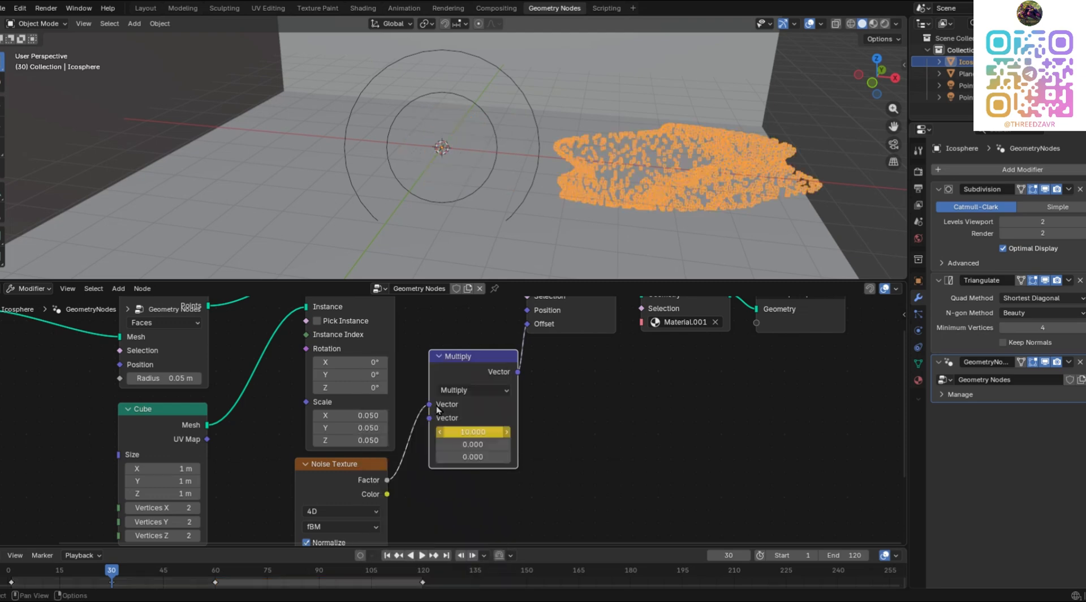
Step: Set the Multiply node's X value to -10 on frame 90, insert a single keyframe, and return to frame 1
click(319, 572)
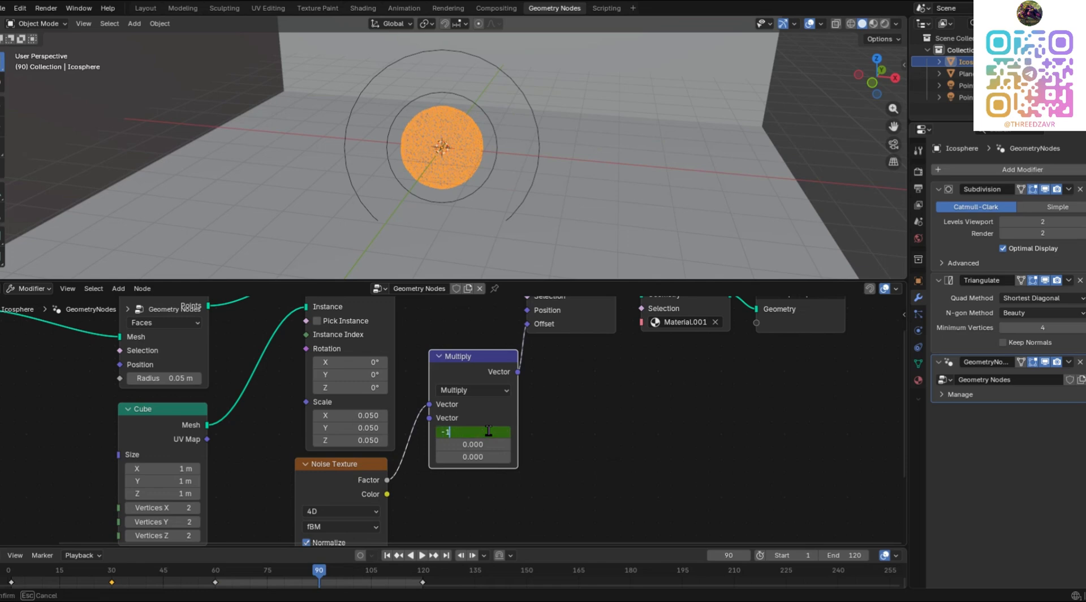
text(-10)
key(Return)
right_click(458, 431)
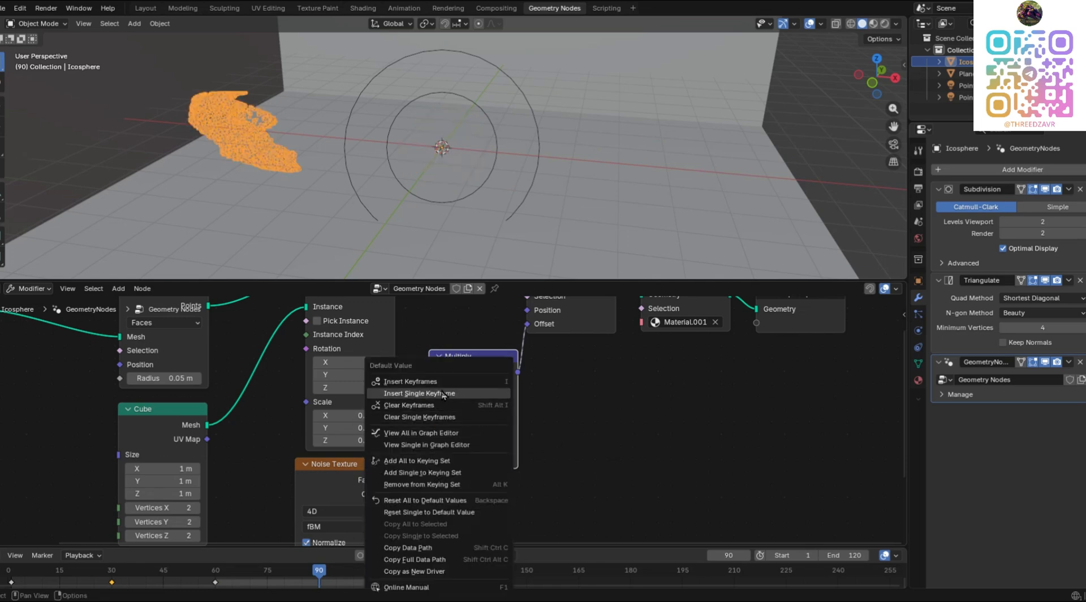
click(444, 394)
click(385, 556)
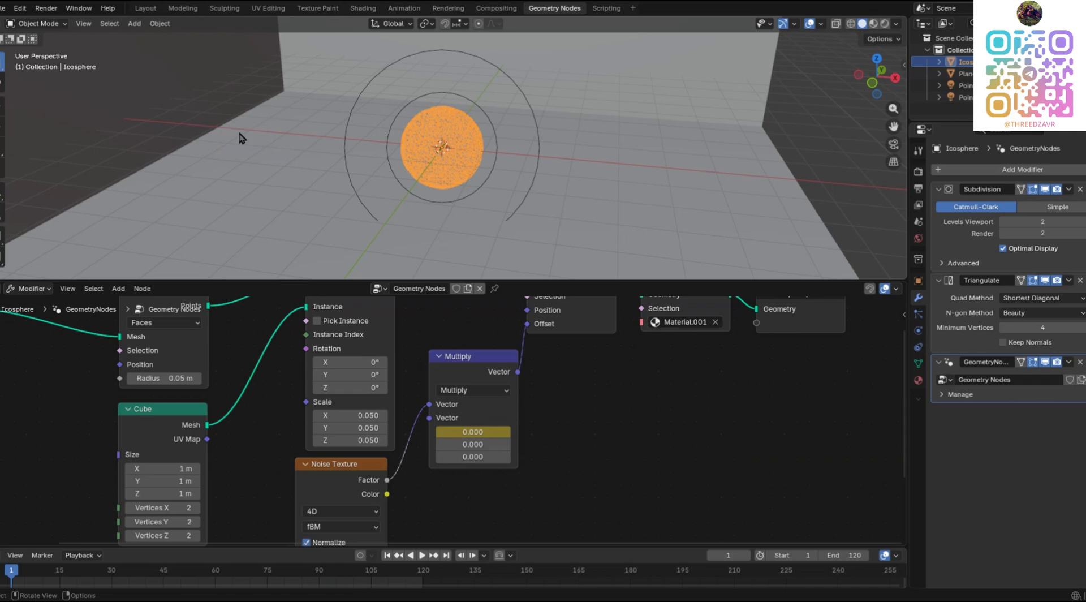
Step: Play the X-axis animation in the Layout workspace's rendered view to check the lighting from several angles, and return to frame 1
click(141, 10)
scroll(611, 293, down, 3)
middle_drag(599, 275, 453, 461)
key(space)
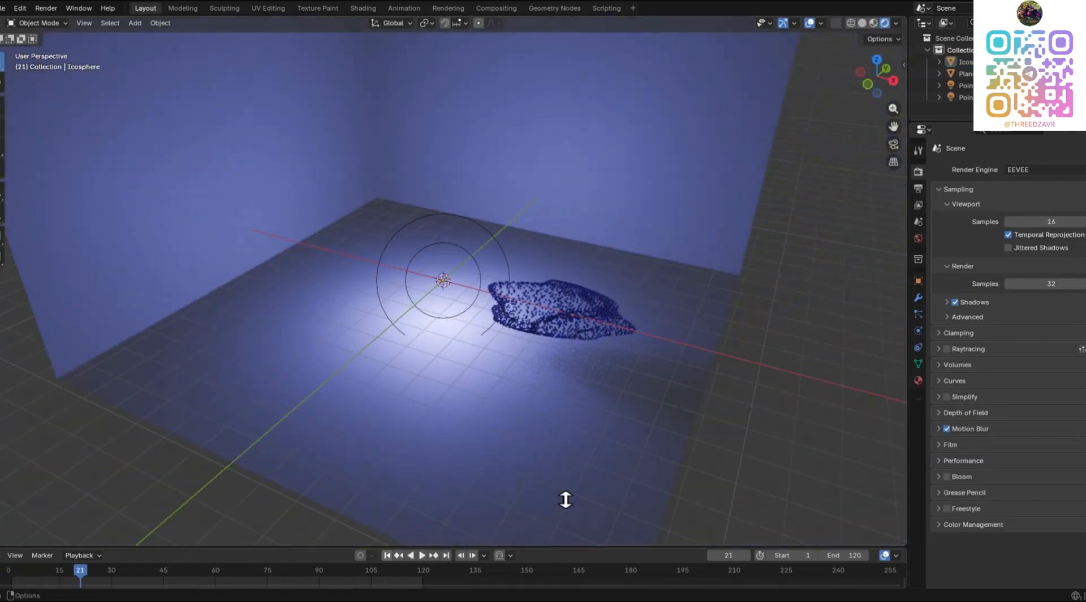
key(Escape)
click(865, 86)
key(shift+a)
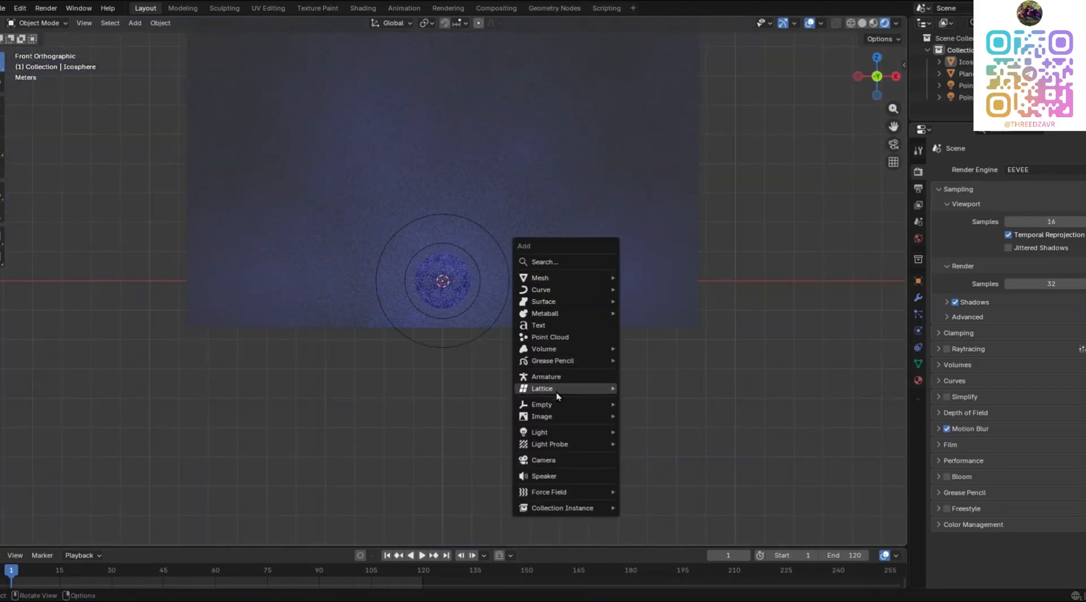
middle_drag(552, 198, 497, 249)
key(space)
click(421, 553)
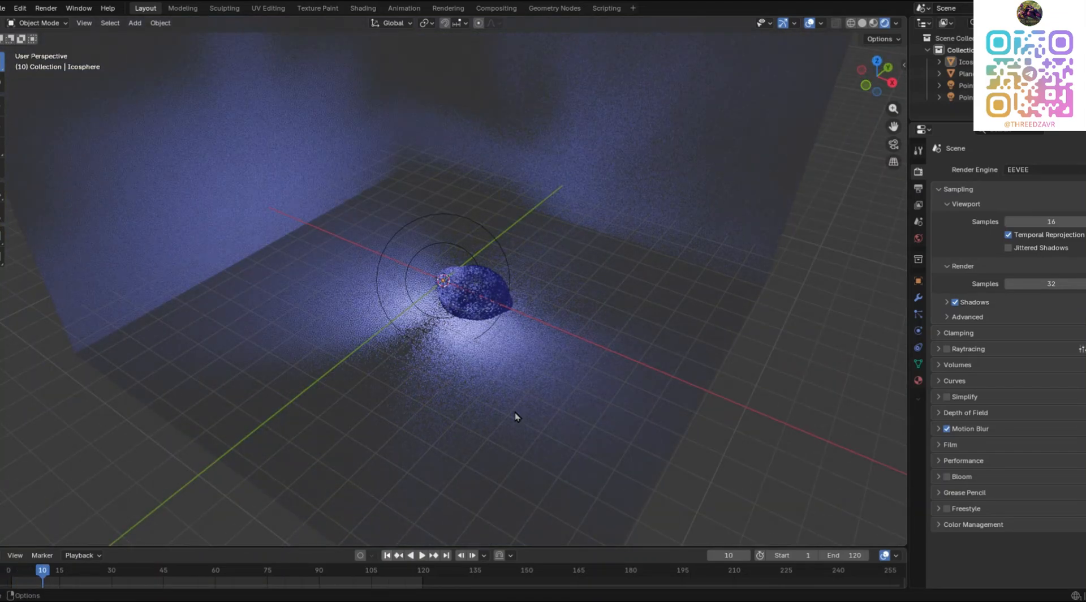
key(shift+Left)
Step: Select both point lights at the centre of the sphere
scroll(511, 288, up, 3)
click(501, 263)
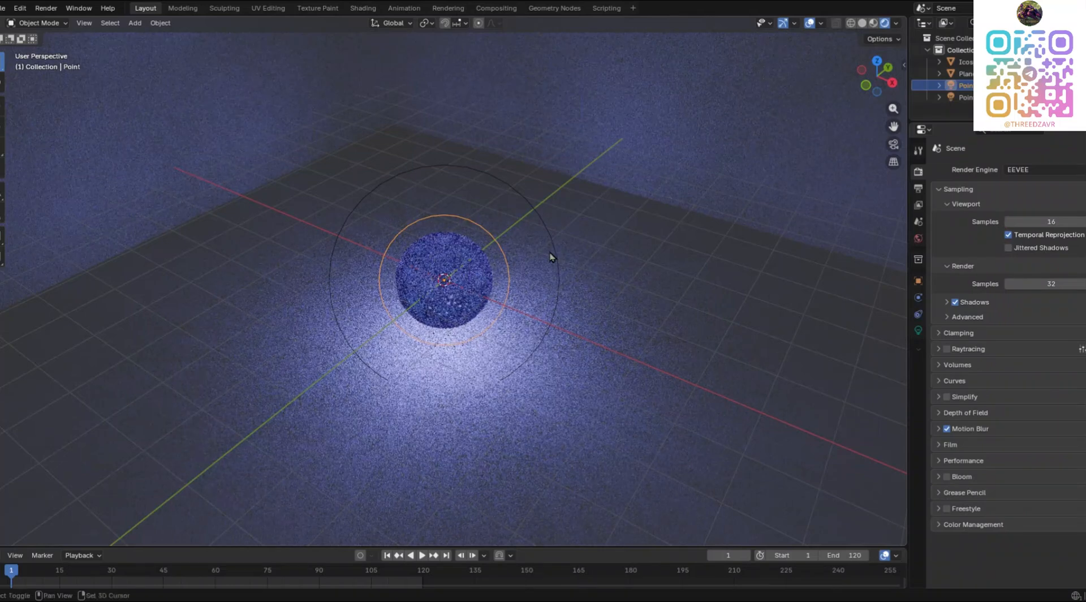
shift+click(457, 284)
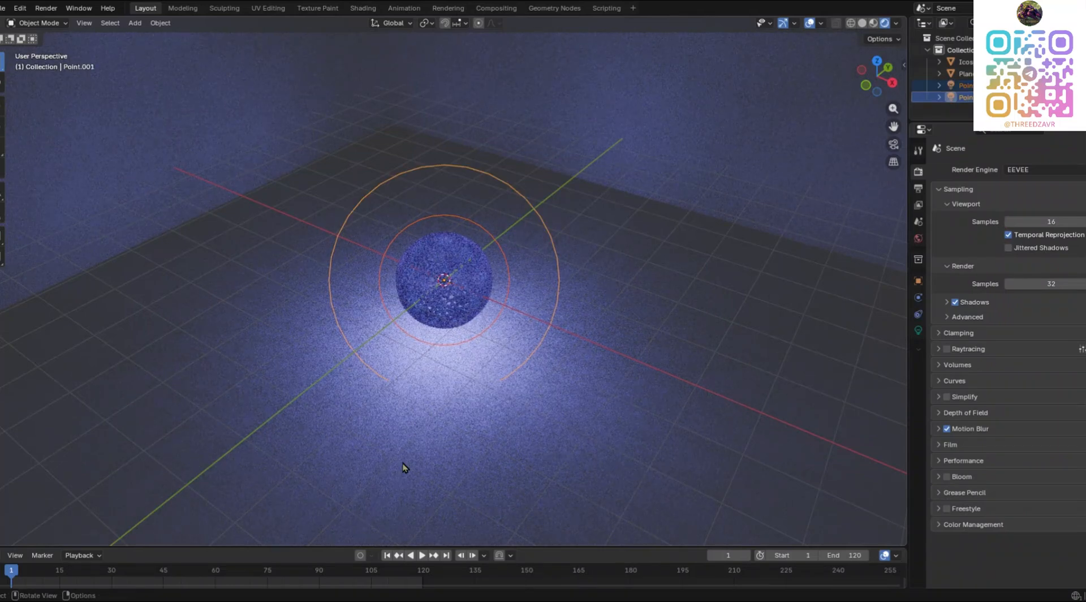
key(g)
key(x)
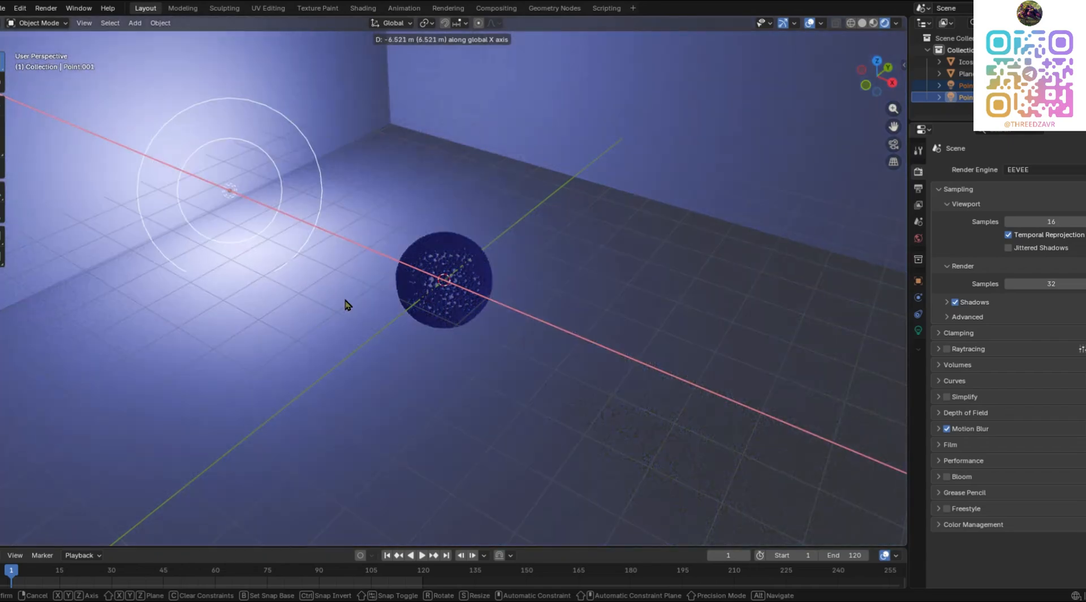
key(Escape)
Step: Turn on auto keying and record the location of both point lights on frame 1
click(359, 555)
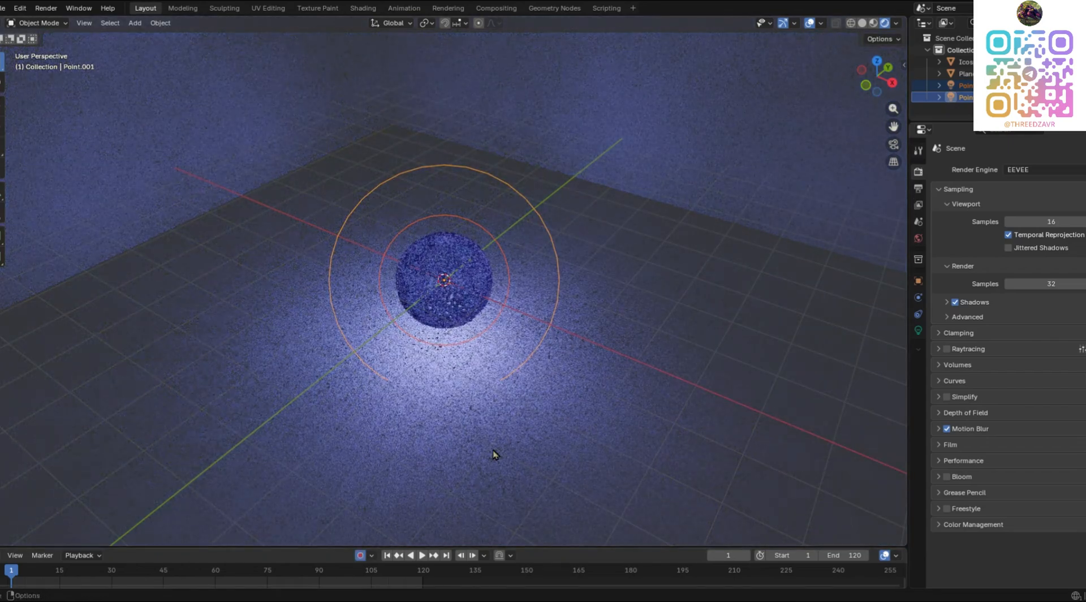
key(g)
click(494, 452)
Step: On frame 30, move both point lights about 5.3 m along the positive X axis into the displaced cubes
key(space)
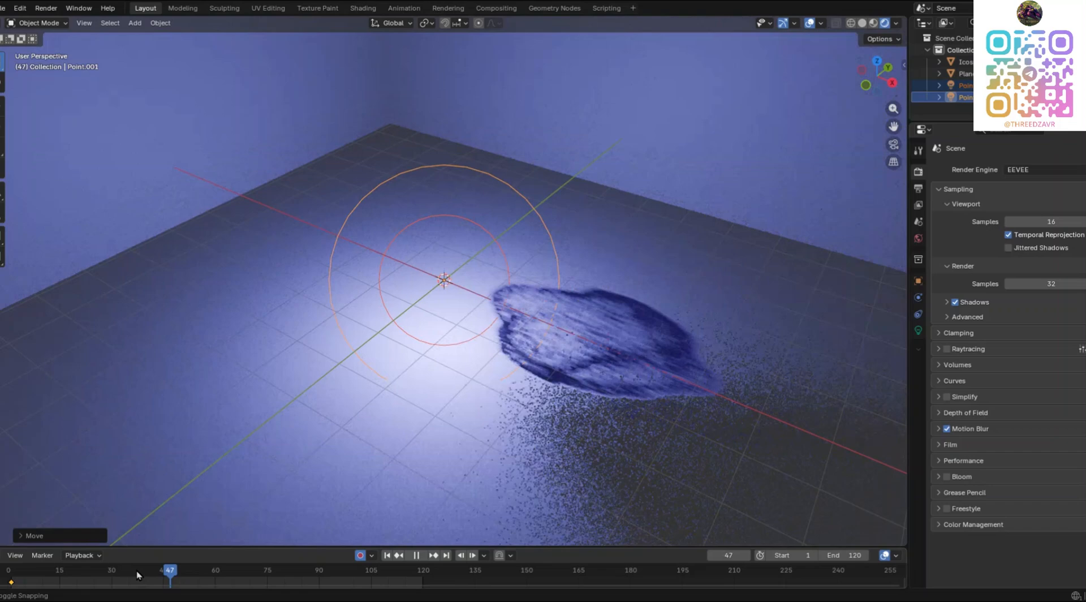
drag(137, 575, 112, 572)
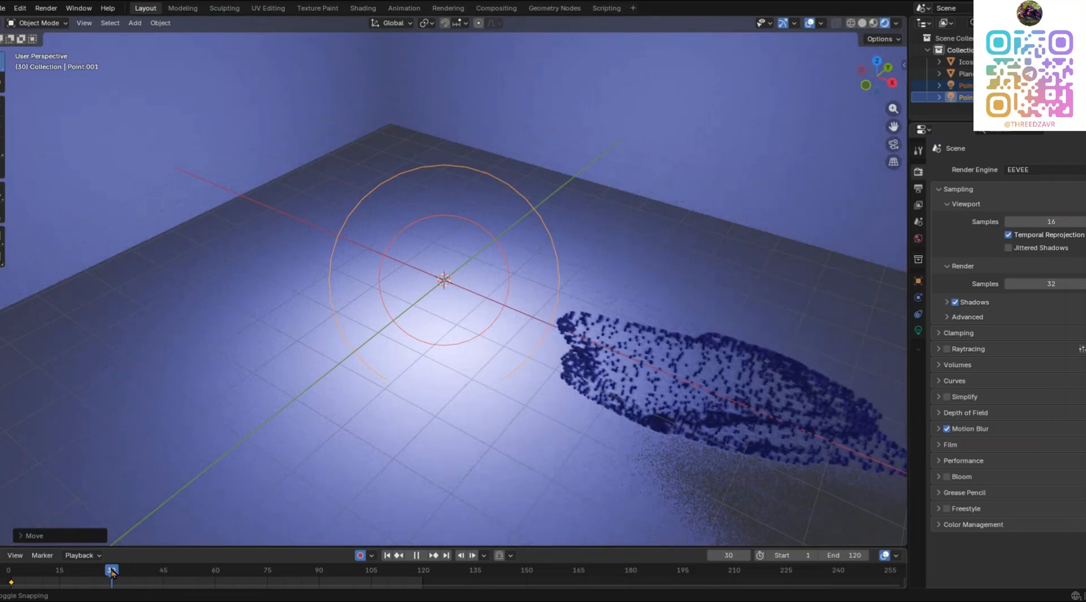
scroll(413, 412, down, 2)
key(g)
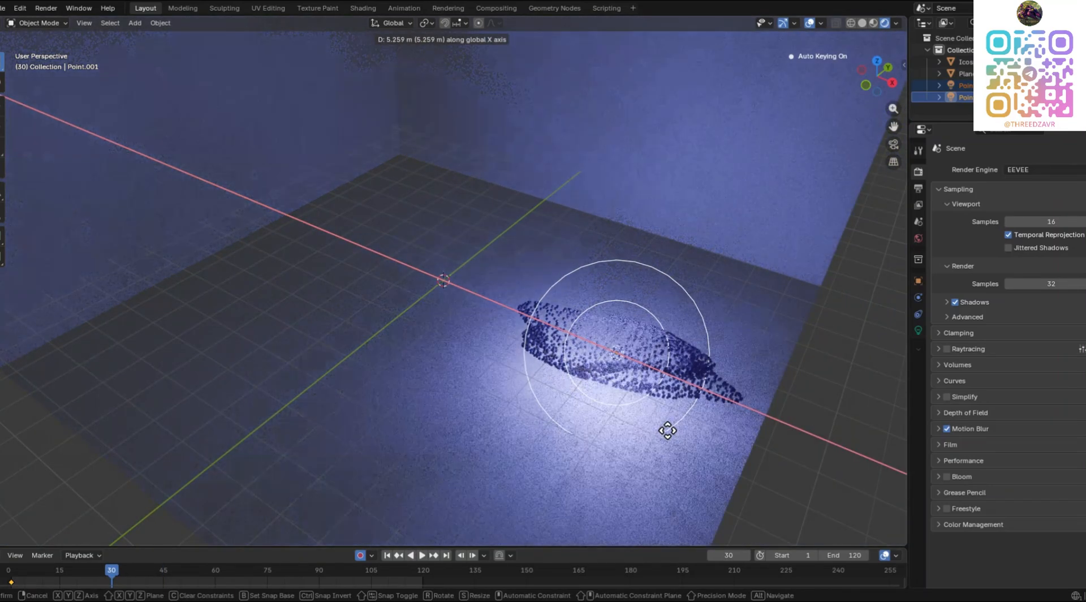
click(670, 434)
Step: On frame 60, turn auto keying back on and move both point lights back along X to the sphere's centre
drag(262, 568, 217, 575)
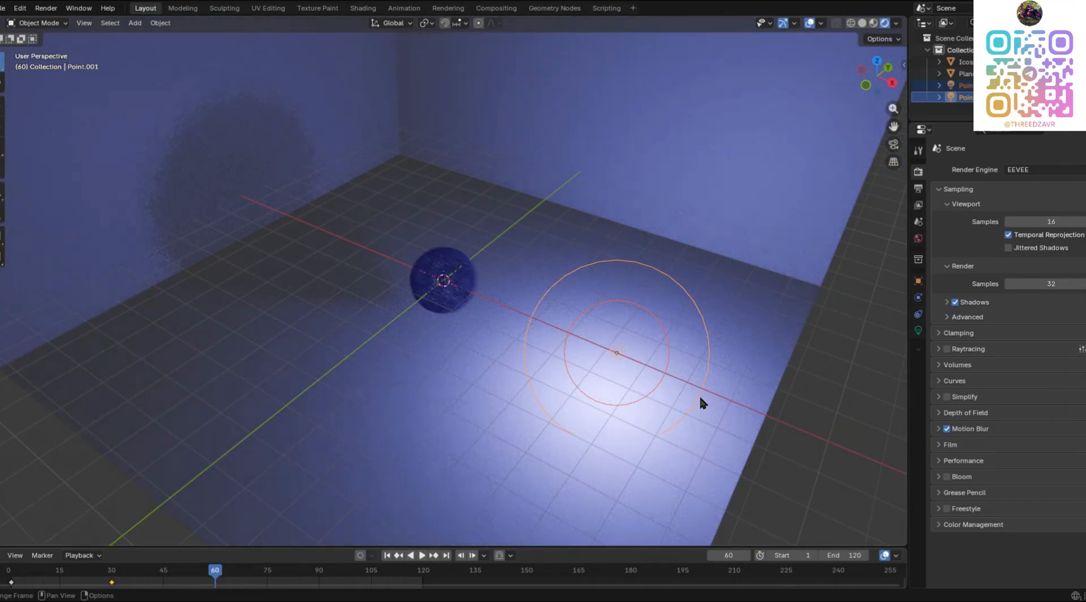
key(g)
key(x)
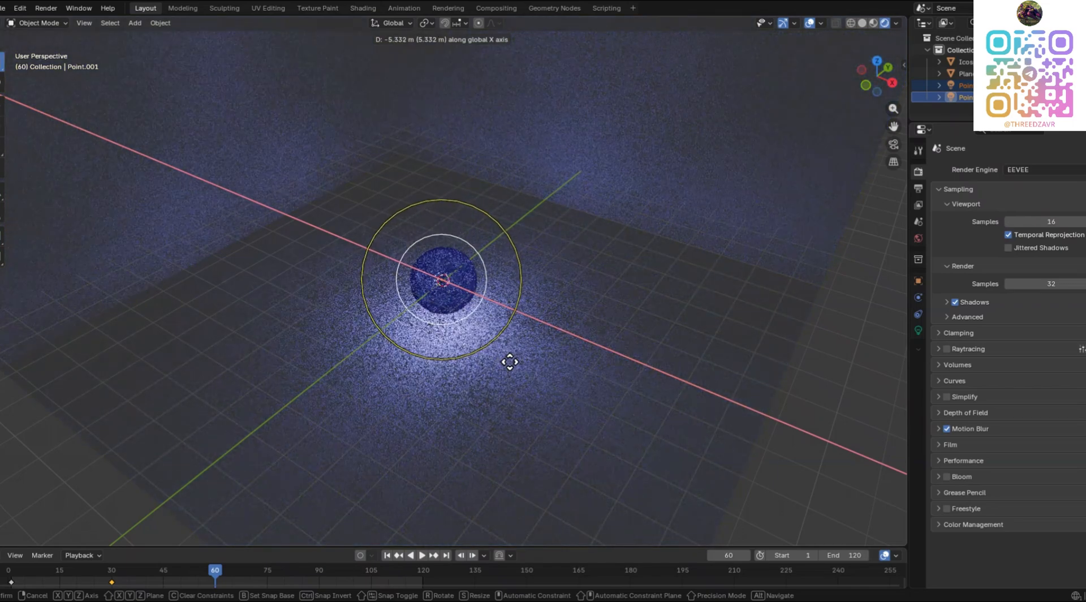
click(514, 368)
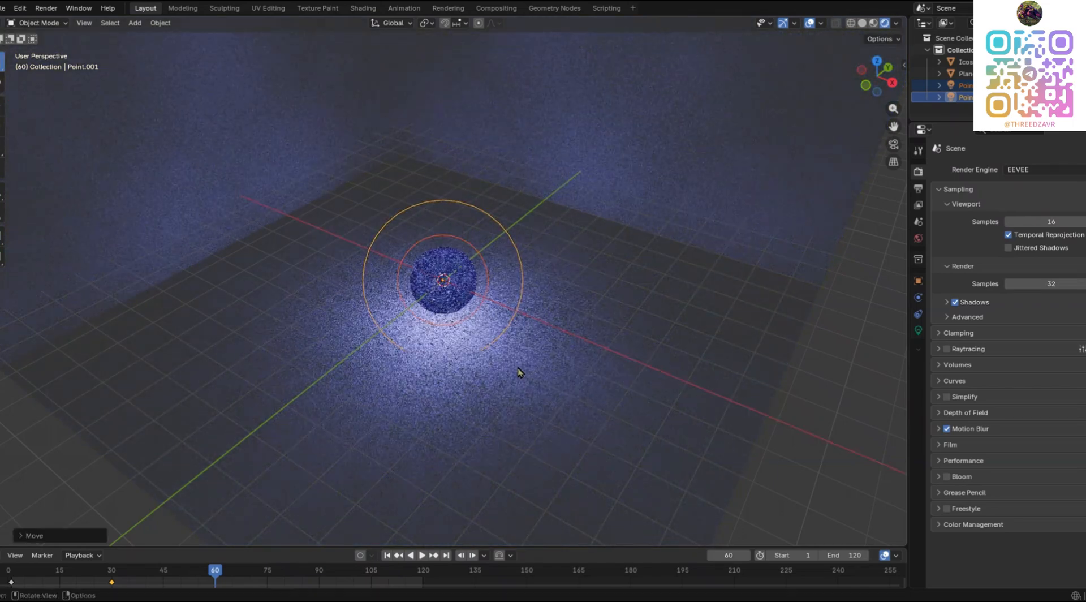
click(360, 555)
key(ctrl+z)
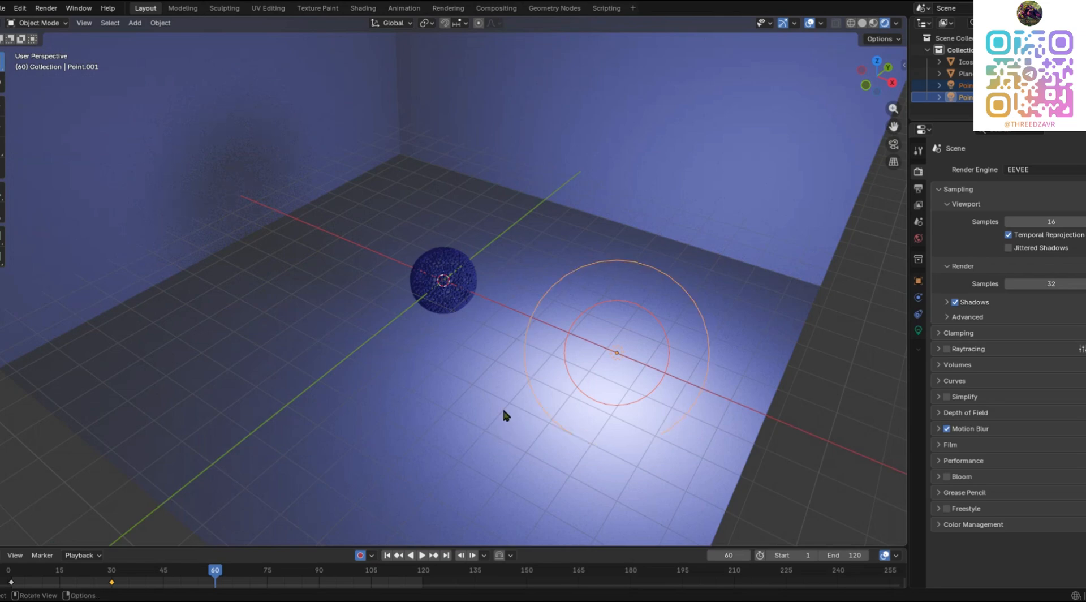
key(g)
key(x)
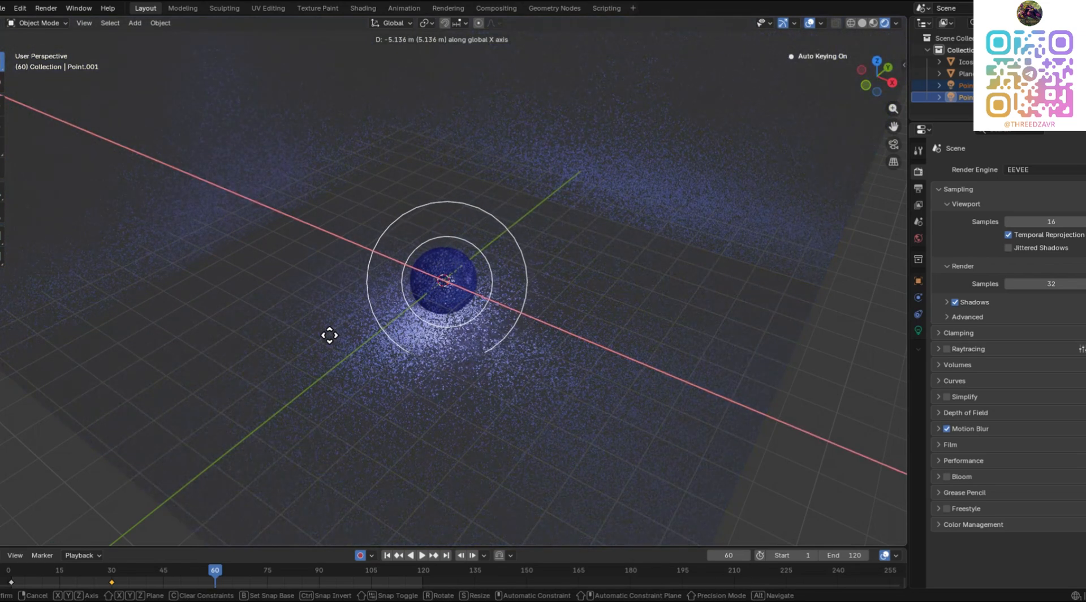
click(329, 336)
Step: On frame 90, move both point lights about 5.1 m along the negative X axis into the displaced cubes
drag(239, 573, 321, 571)
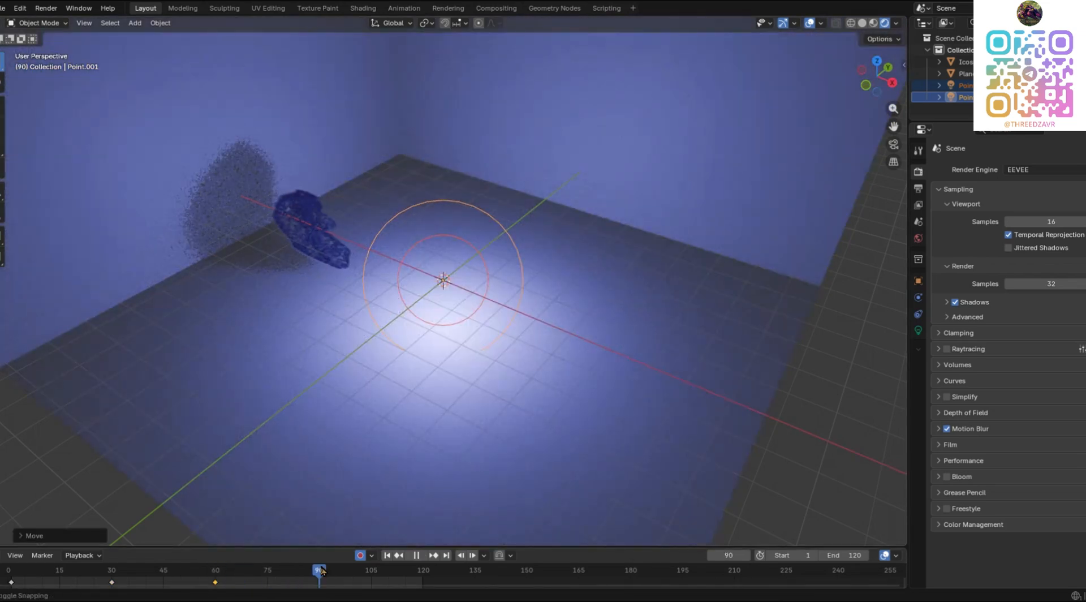
key(g)
key(x)
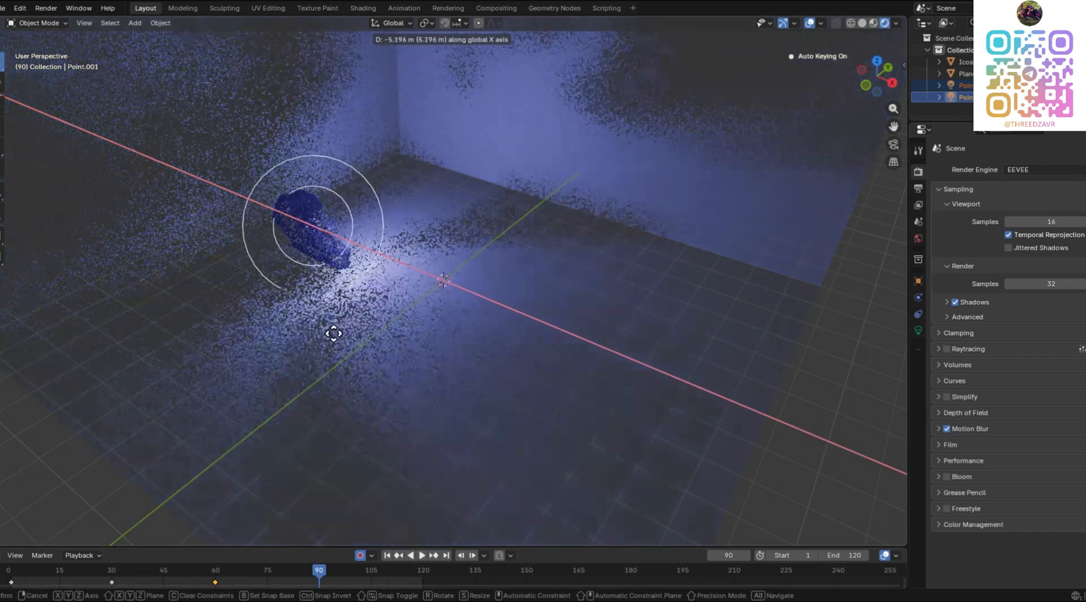
key(Escape)
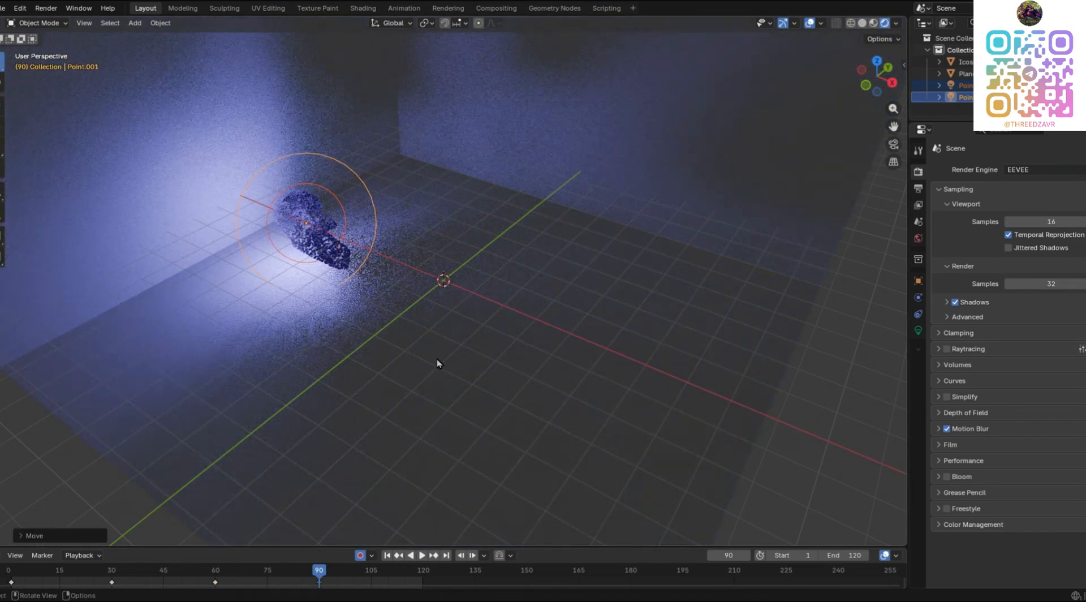
middle_drag(436, 365, 357, 349)
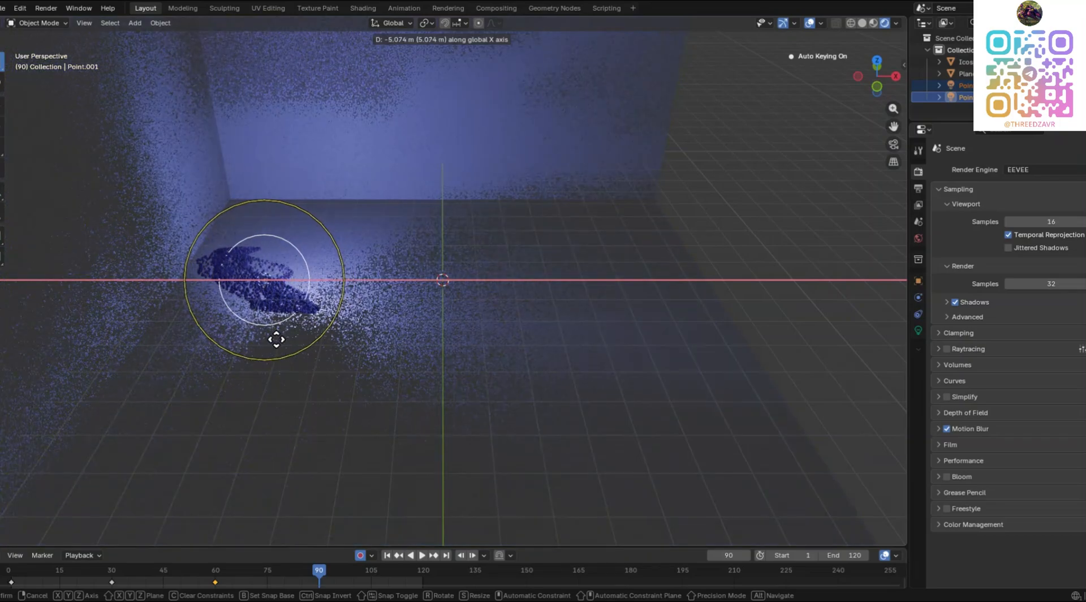
click(275, 340)
Step: On frame 120, move both point lights about 5.1 m along positive X back to the sphere's centre and deselect them
drag(343, 576, 421, 573)
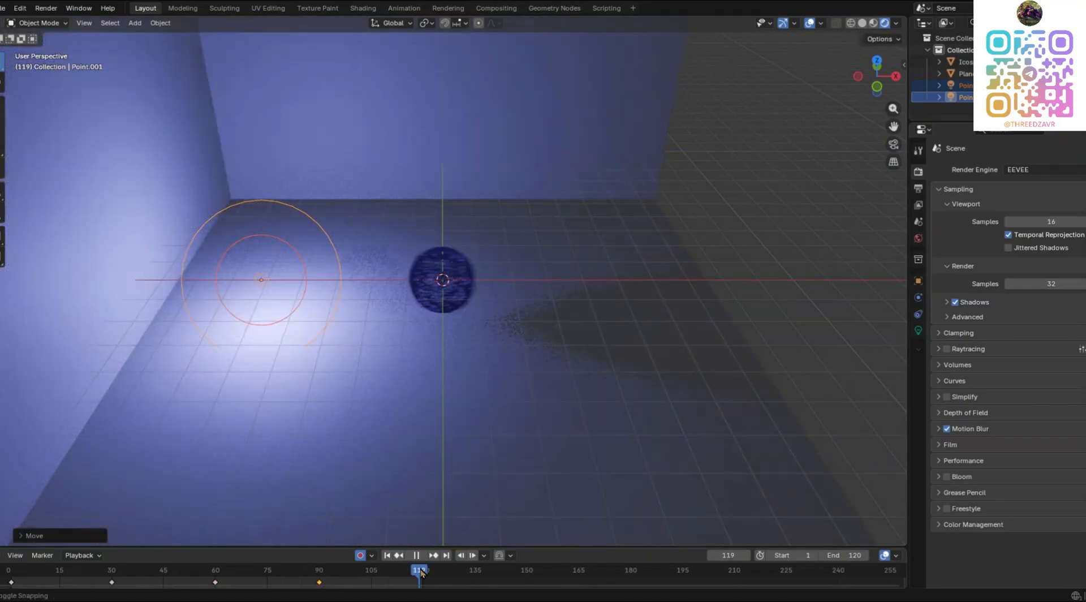
key(Escape)
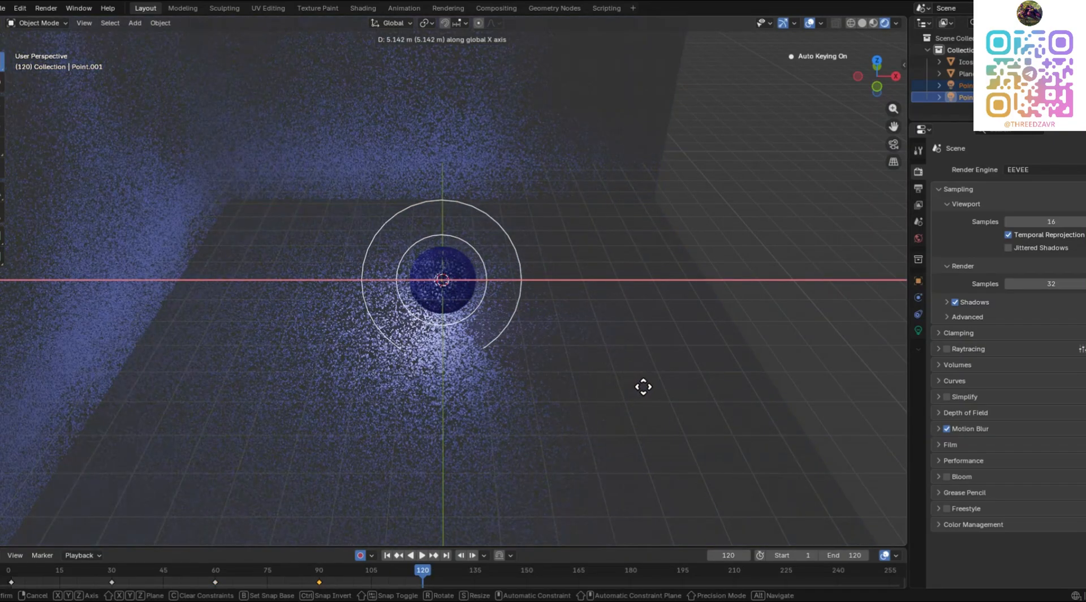
key(alt+a)
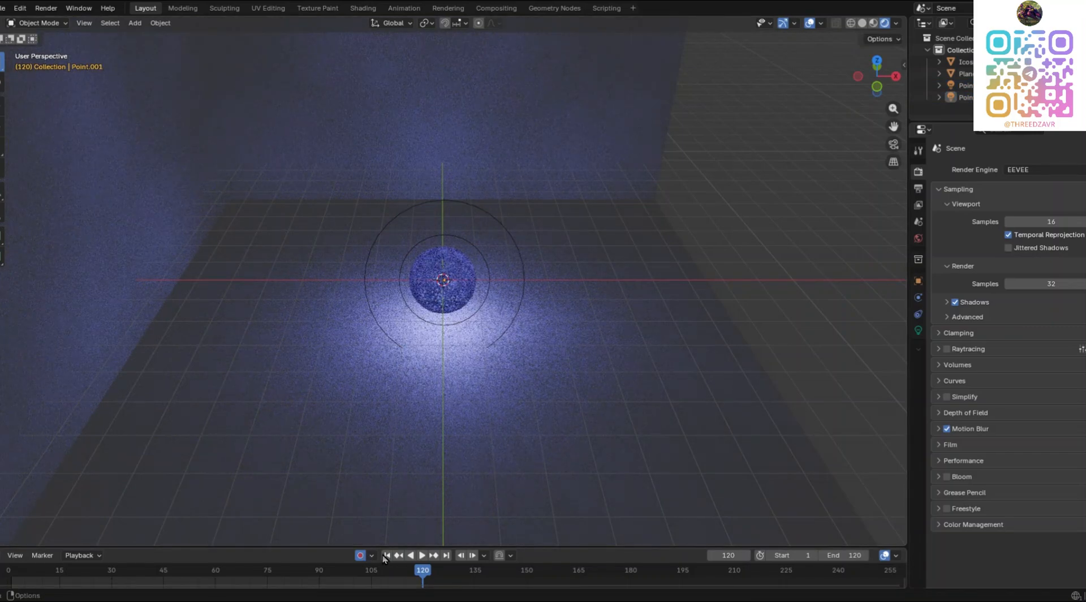
Step: Turn off auto keying, play the animation from frame 1 to check the lights' movement, and return to frame 1
click(387, 555)
middle_drag(672, 393, 660, 375)
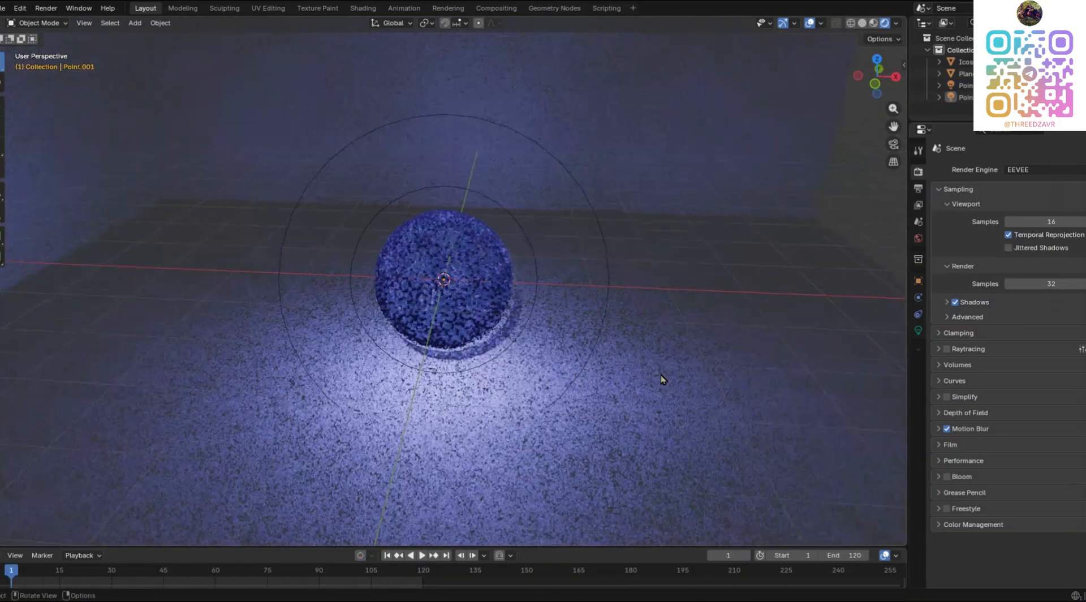
key(space)
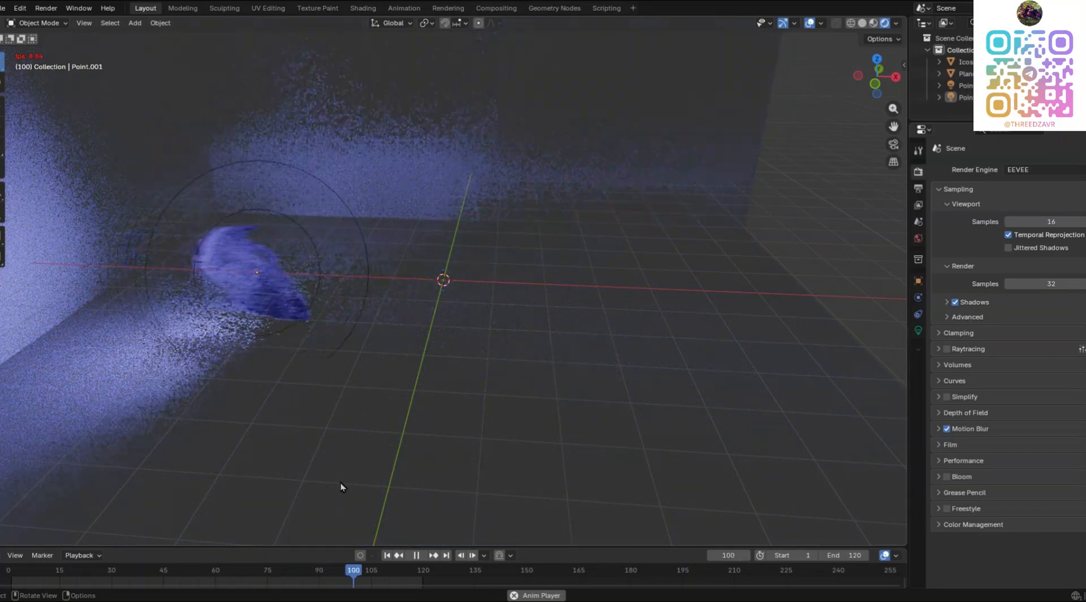
click(385, 555)
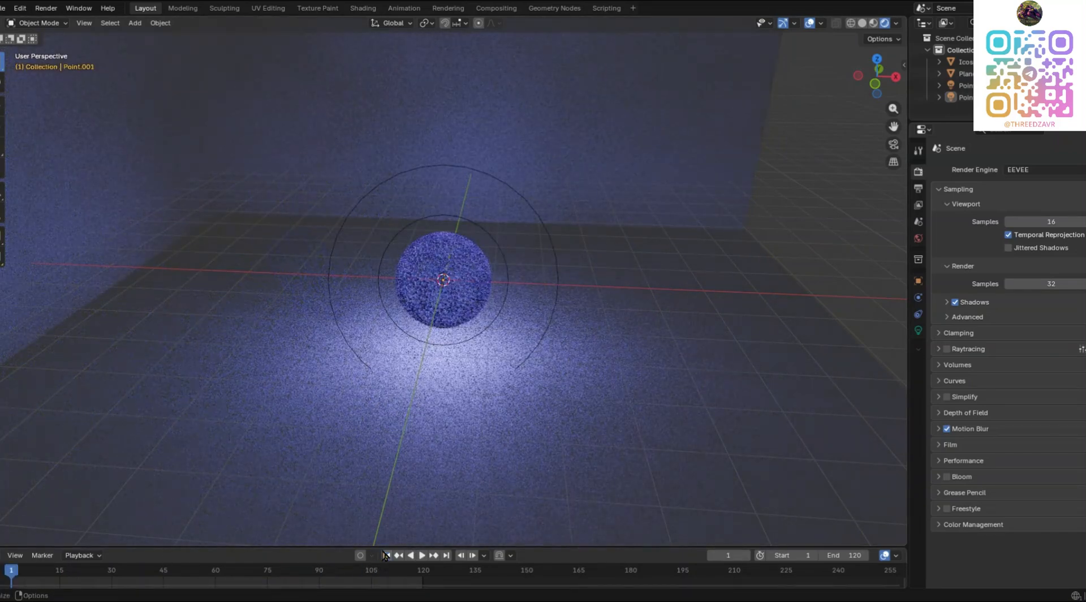
Step: Add a camera from the front view and move it along negative Y away from the sphere
key(shift+a)
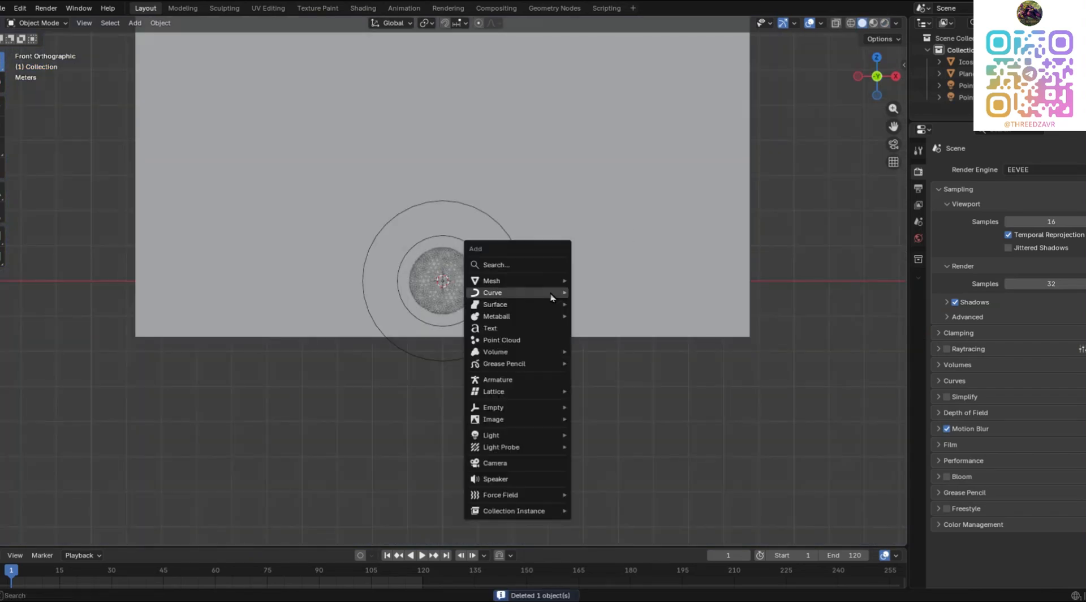
click(501, 473)
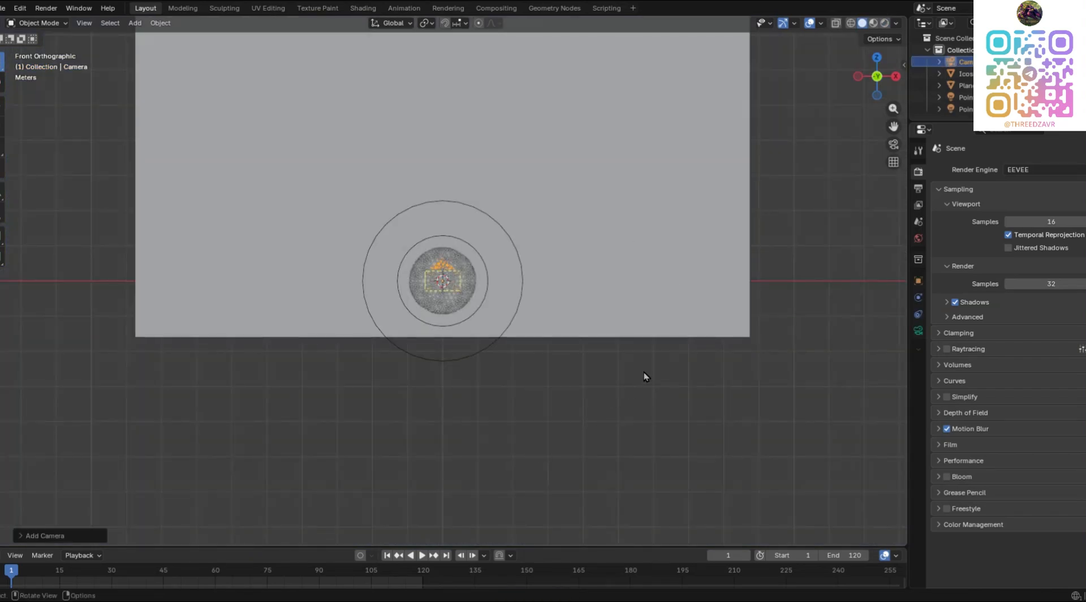
middle_drag(645, 376, 502, 415)
key(g)
key(y)
click(288, 396)
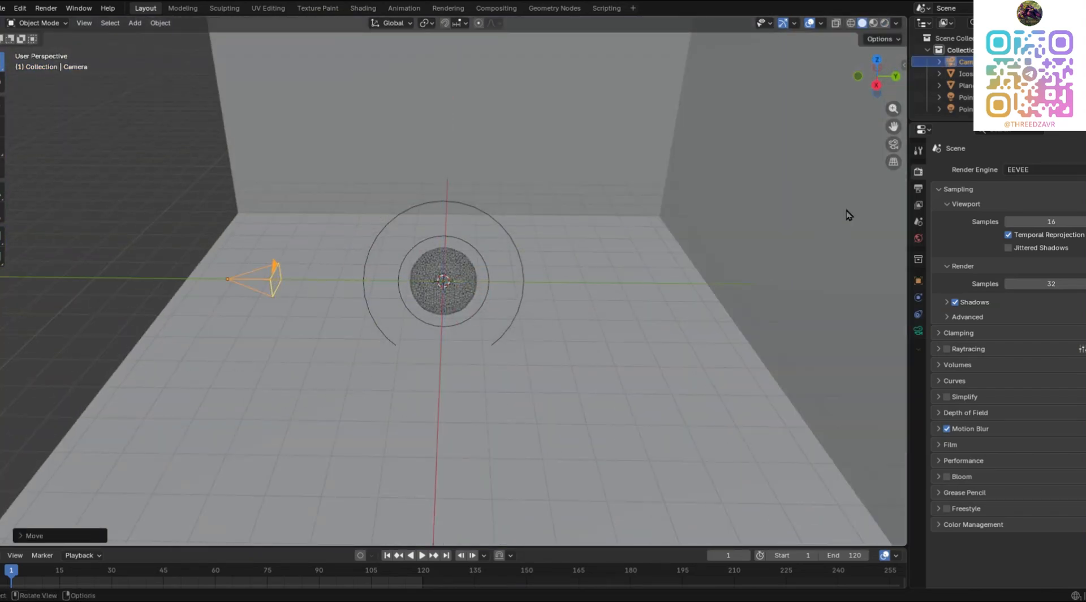
Step: Check the framing through the camera and move the camera farther back along the Y axis
key(KP_0)
middle_drag(692, 240, 556, 320)
scroll(448, 290, down, 4)
key(g)
key(y)
click(473, 334)
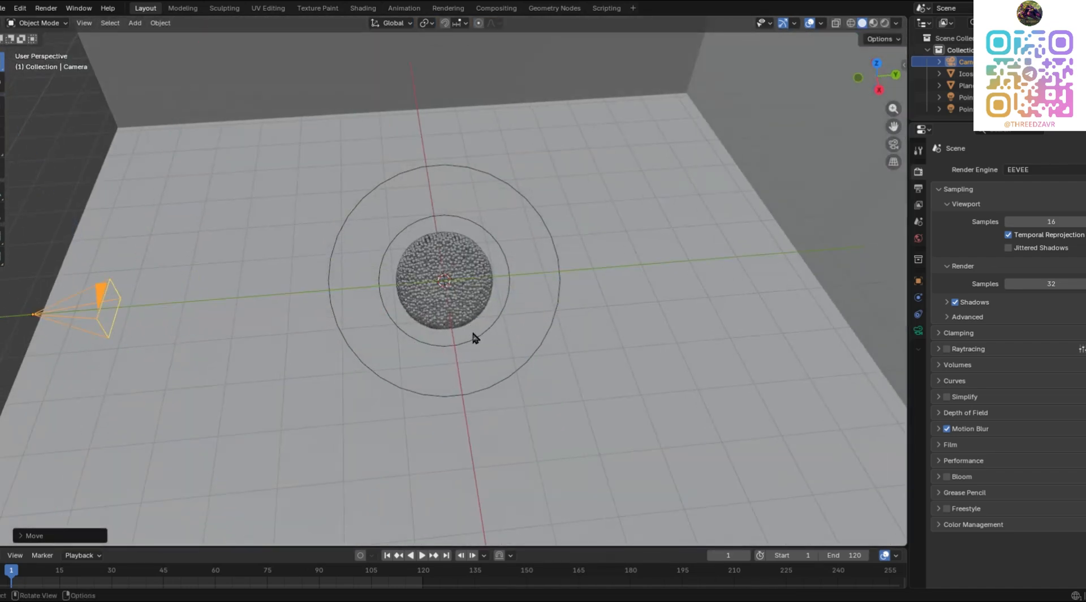
scroll(473, 334, down, 2)
middle_drag(473, 334, 447, 282)
scroll(553, 300, up, 8)
scroll(447, 282, down, 6)
scroll(546, 291, down, 6)
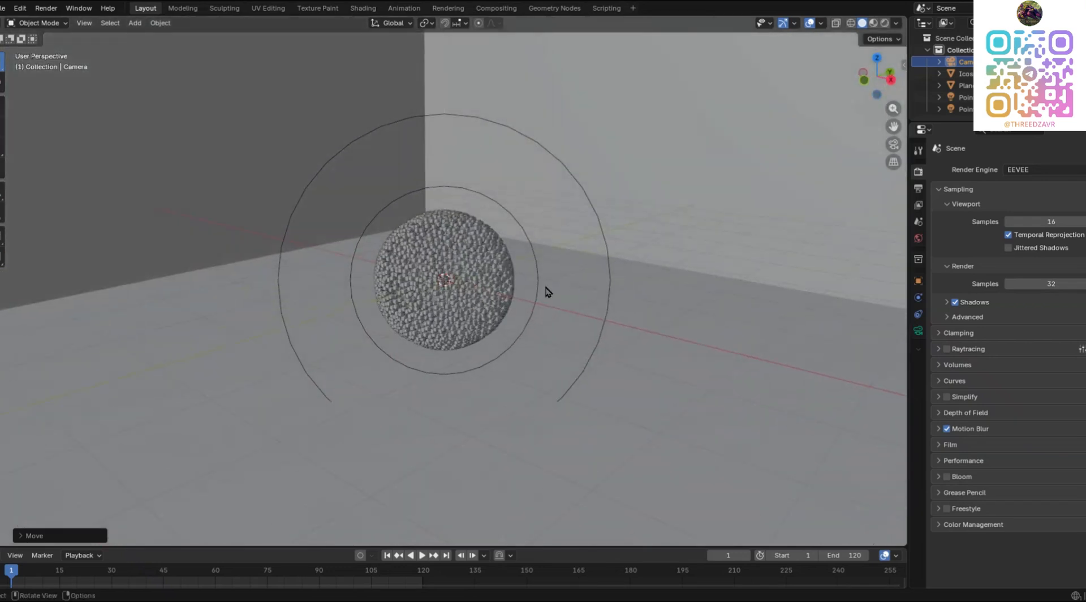
middle_drag(545, 291, 775, 339)
scroll(778, 339, down, 3)
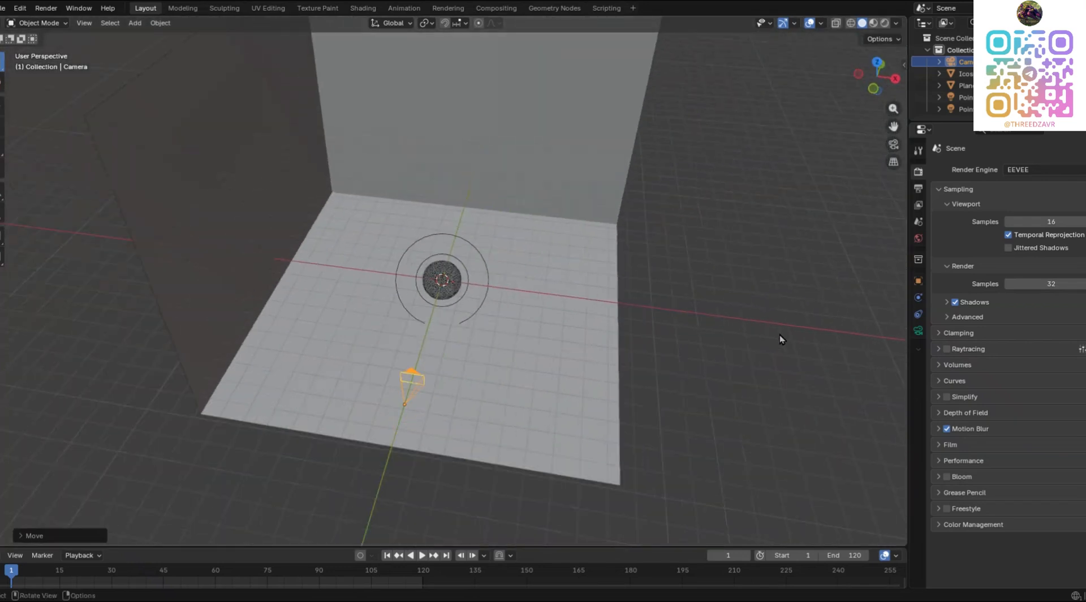
Step: Try parenting the camera to the icosphere, test it by playing the animation, and undo the parenting
click(450, 286)
scroll(495, 294, up, 1)
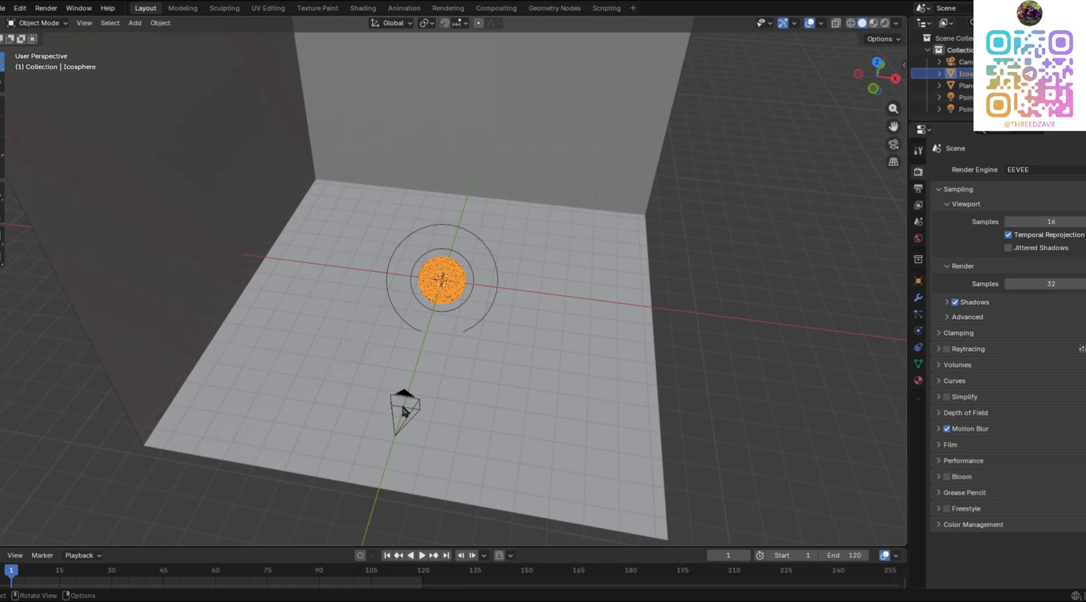
click(419, 396)
click(443, 292)
right_click(623, 311)
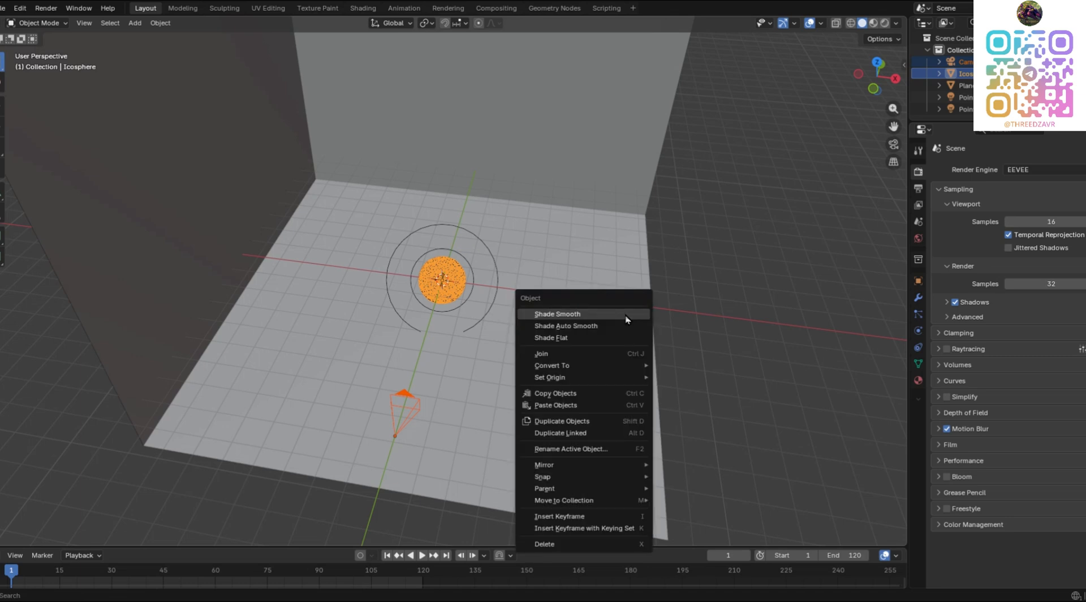
key(ctrl+p)
click(749, 251)
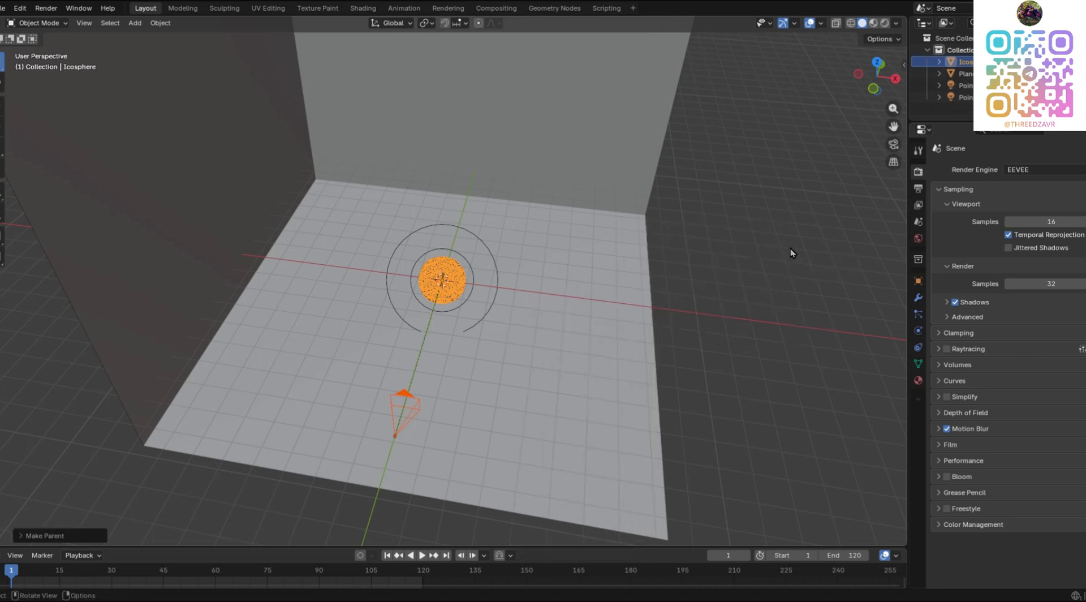
click(790, 250)
key(space)
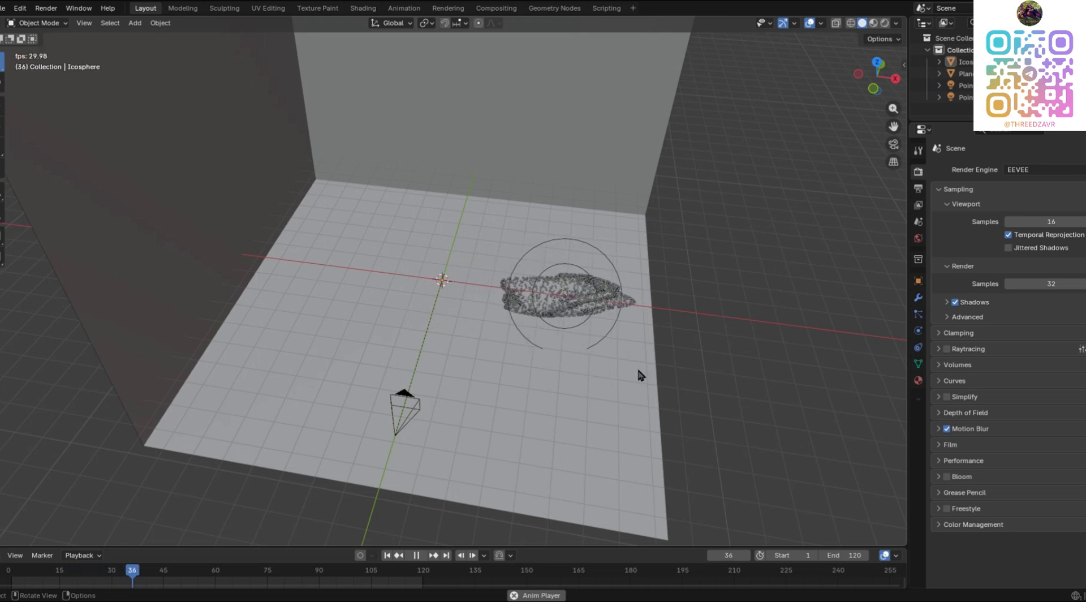
key(Escape)
key(ctrl+z)
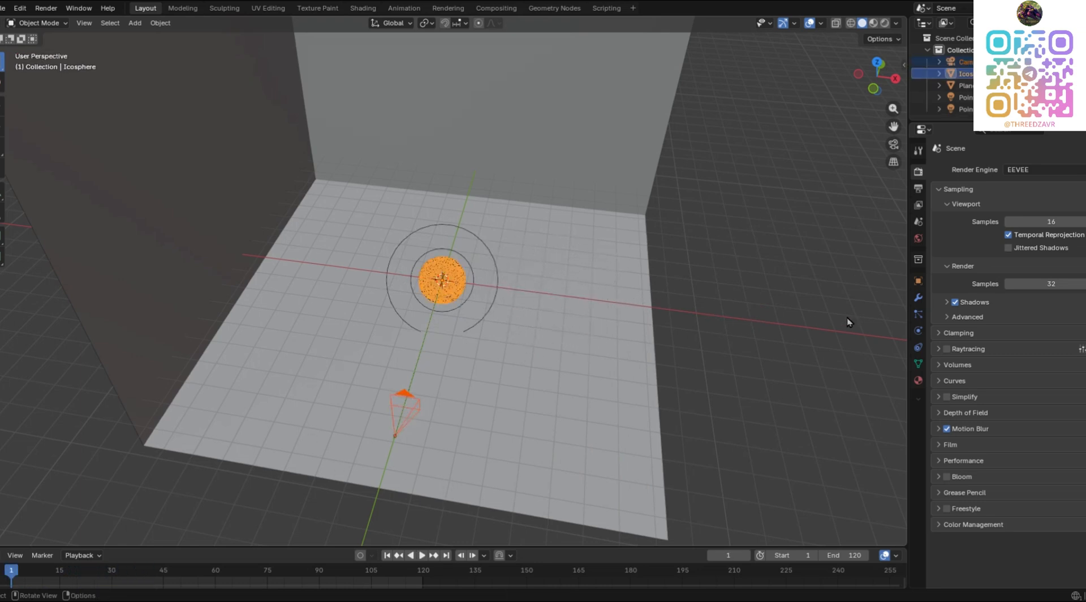
Step: Parent the camera to one of the point lights with the Object option and play the animation to test it
click(470, 321)
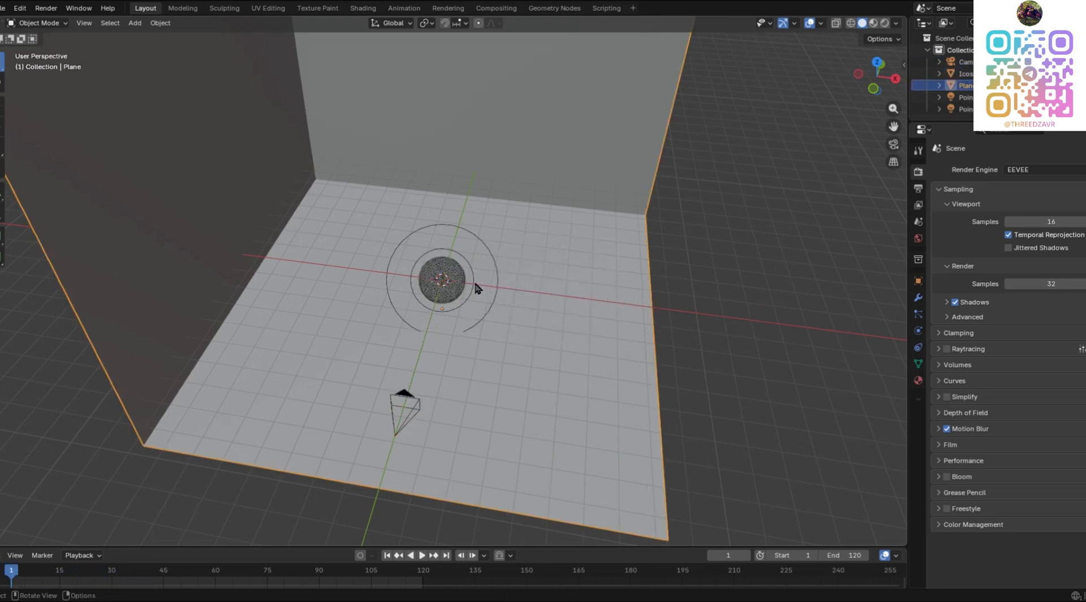
click(475, 286)
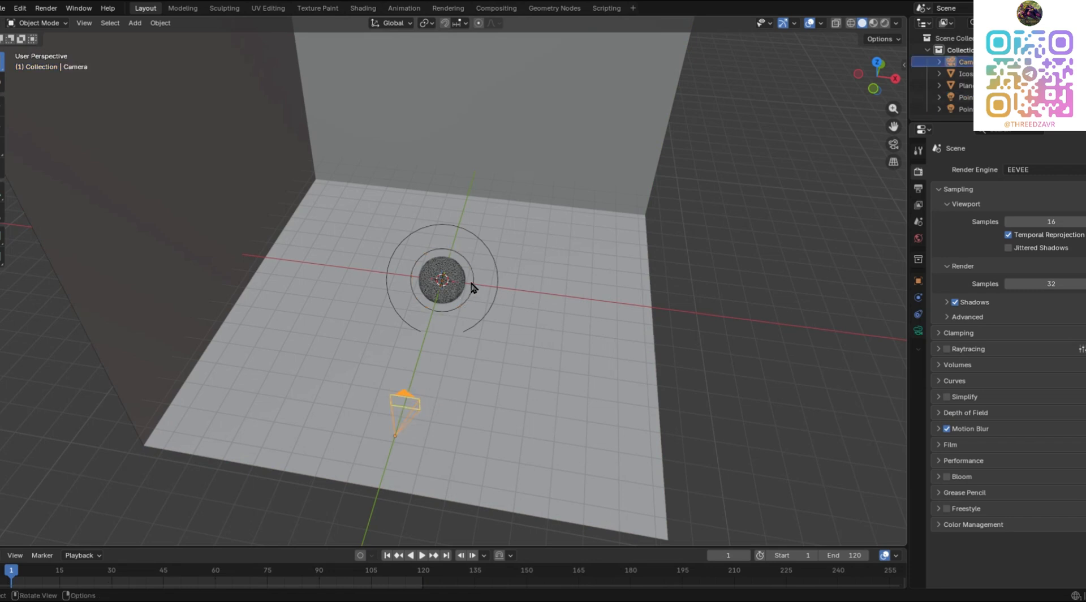
key(ctrl+p)
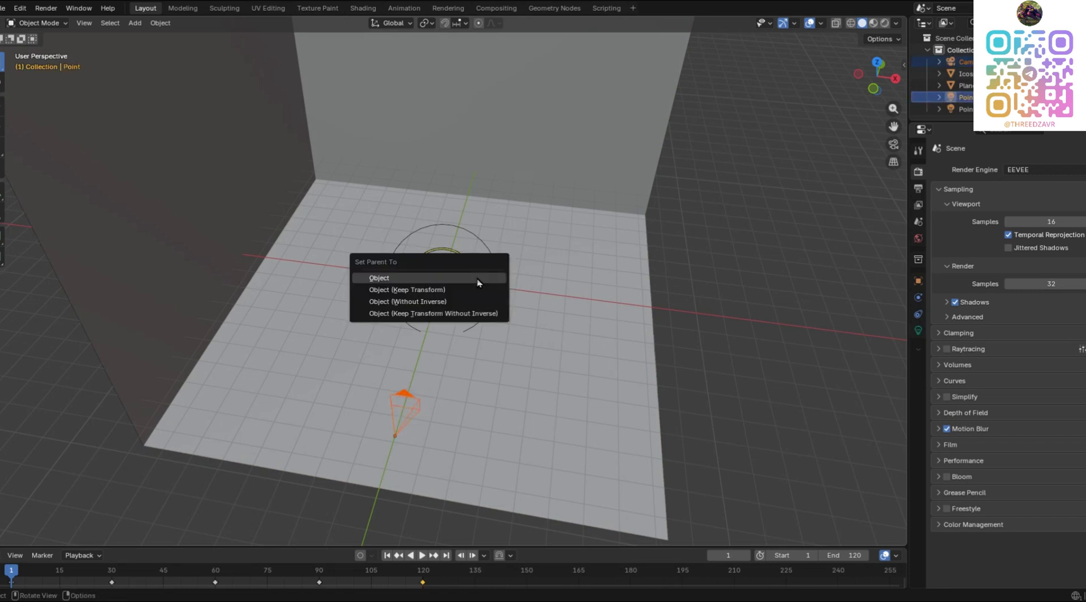
click(479, 278)
key(space)
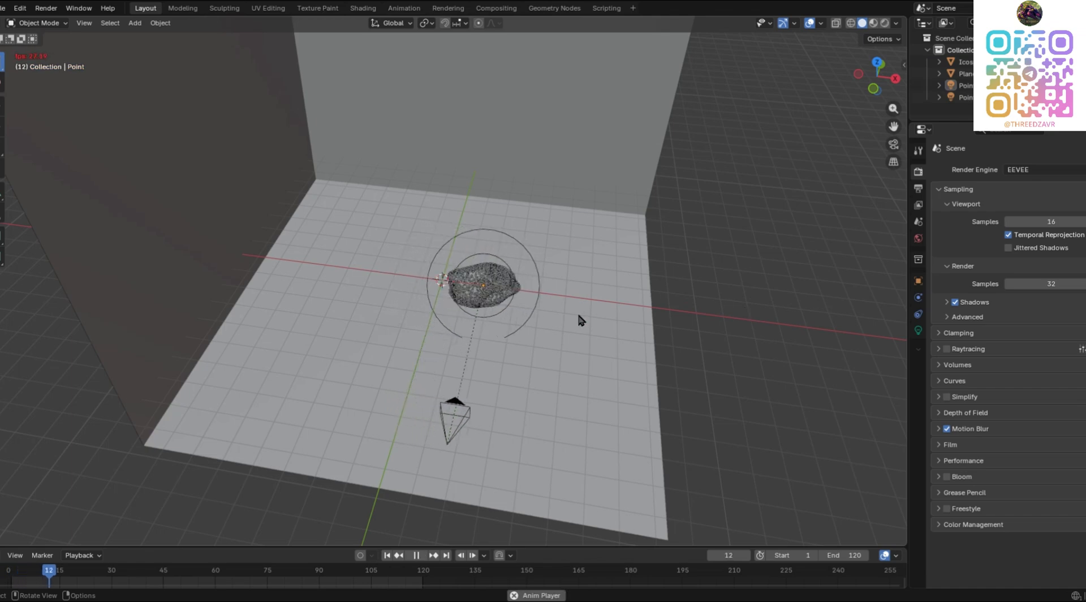
click(386, 555)
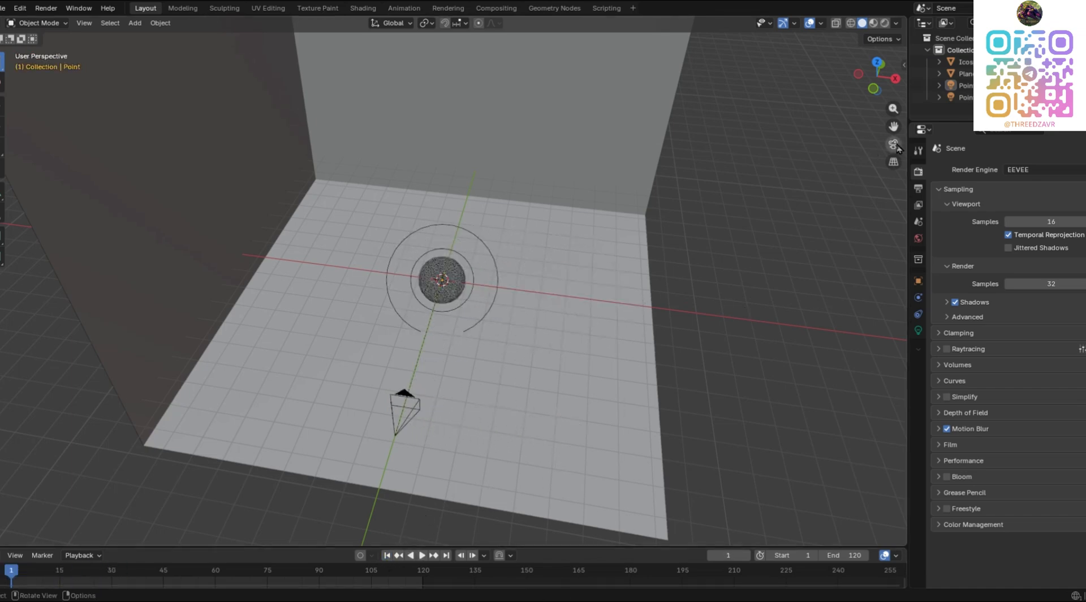
Step: Look through the camera in rendered shading, play the animation, and return to frame 1
key(KP_0)
click(885, 23)
key(Home)
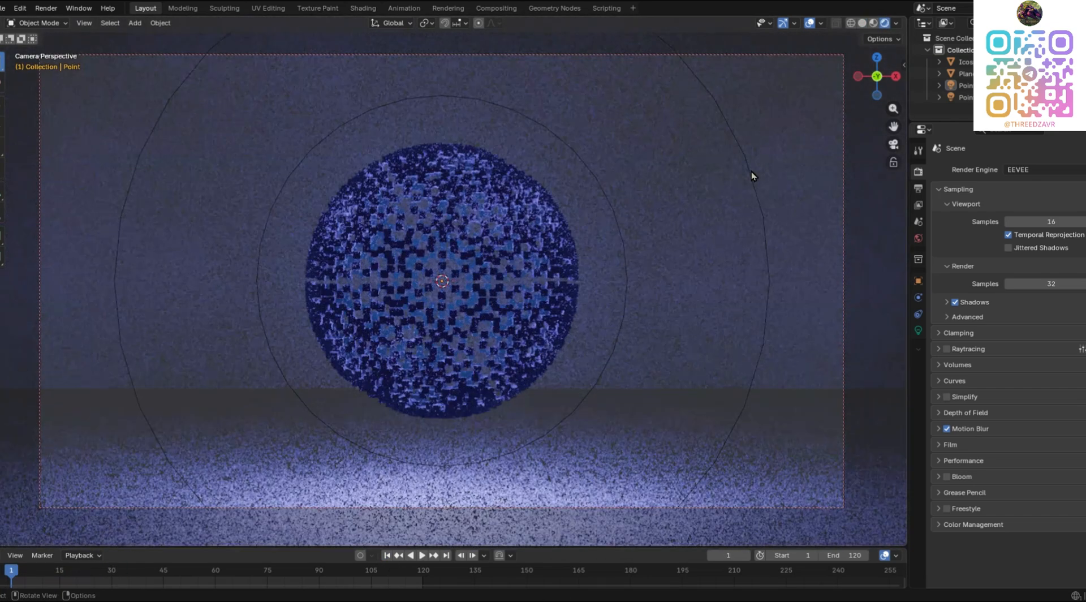
key(space)
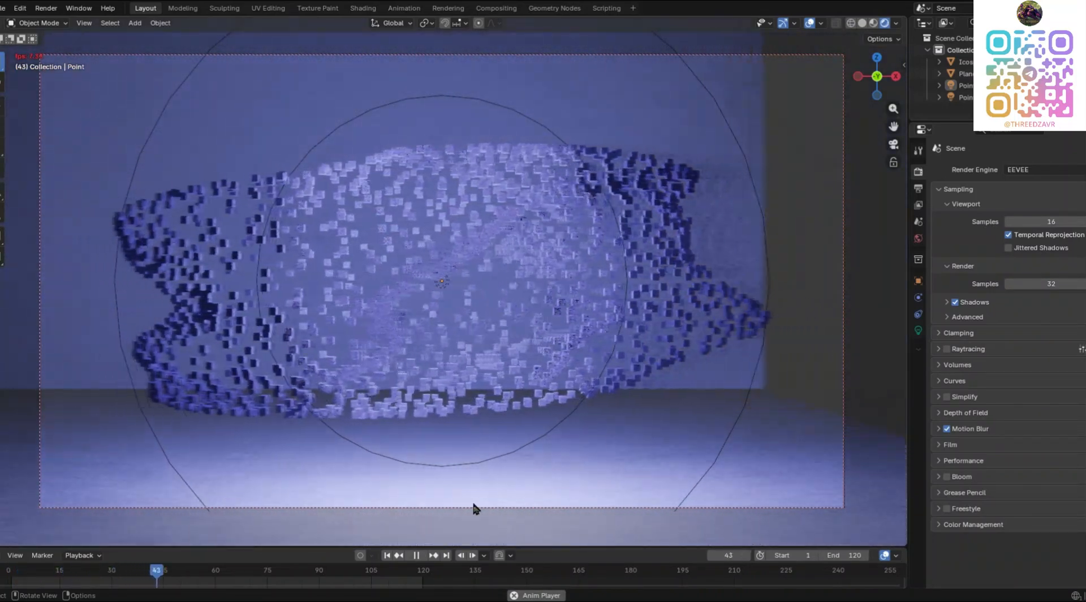
click(387, 555)
Step: Leave the camera view, switch the render engine to Cycles, and inspect the rendered sphere up close
scroll(564, 379, down, 3)
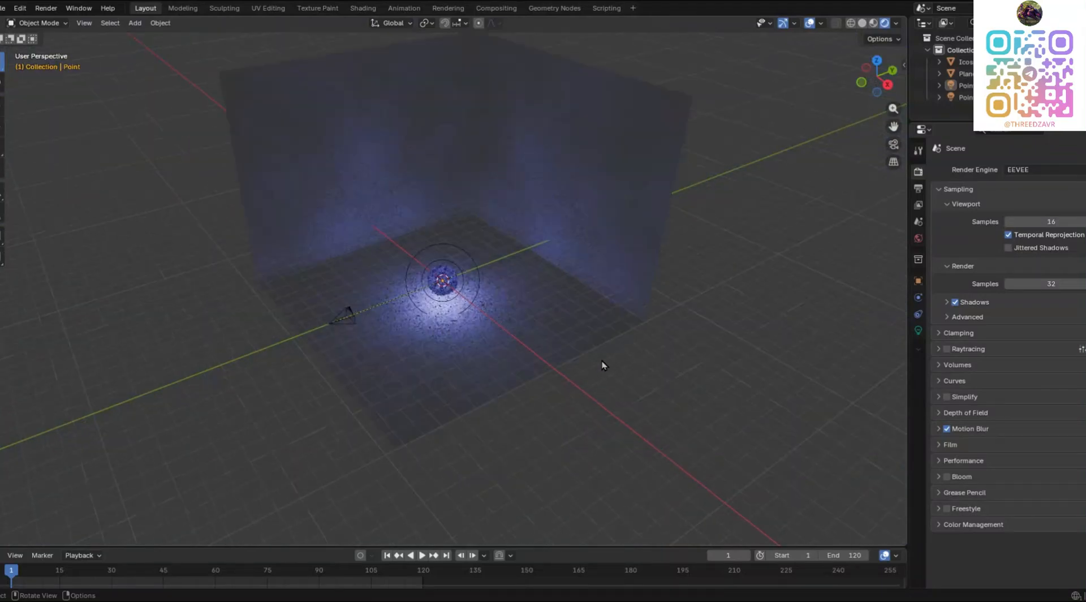
scroll(603, 366, up, 5)
click(1041, 173)
click(1024, 211)
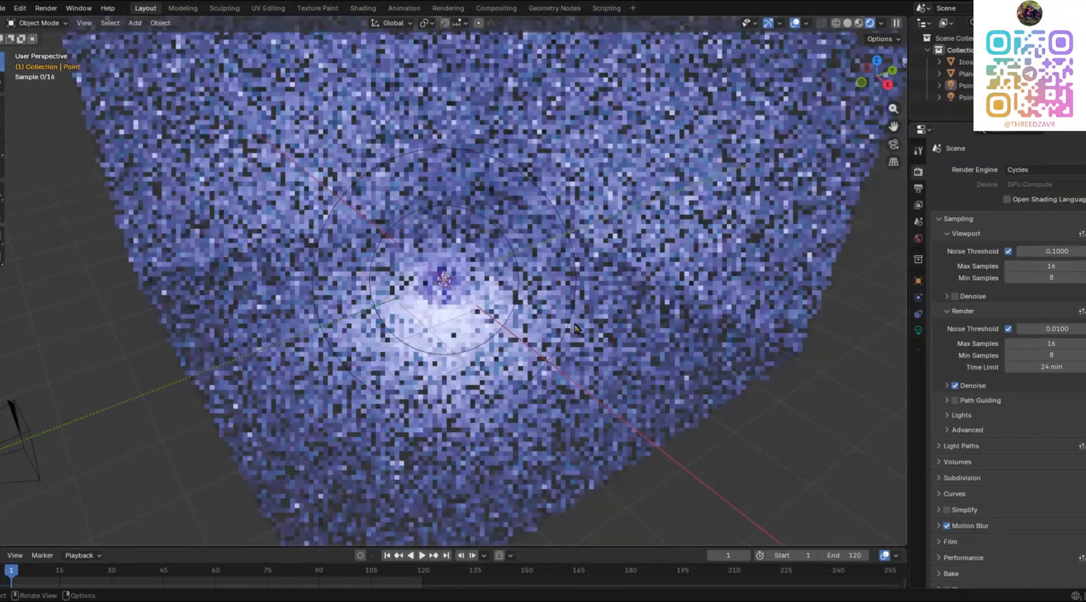
scroll(583, 327, up, 4)
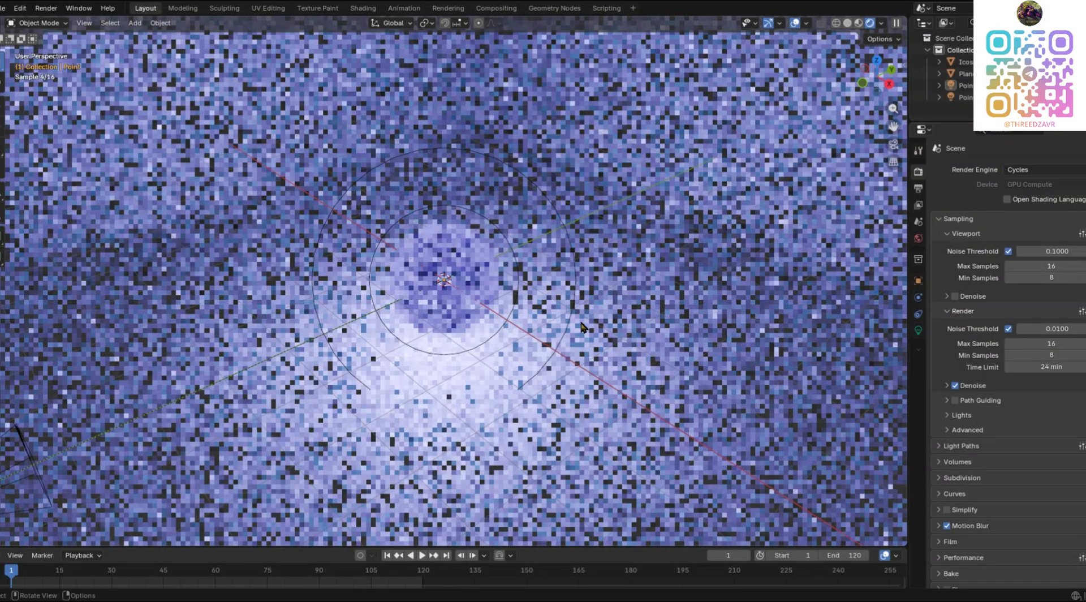
scroll(697, 302, down, 3)
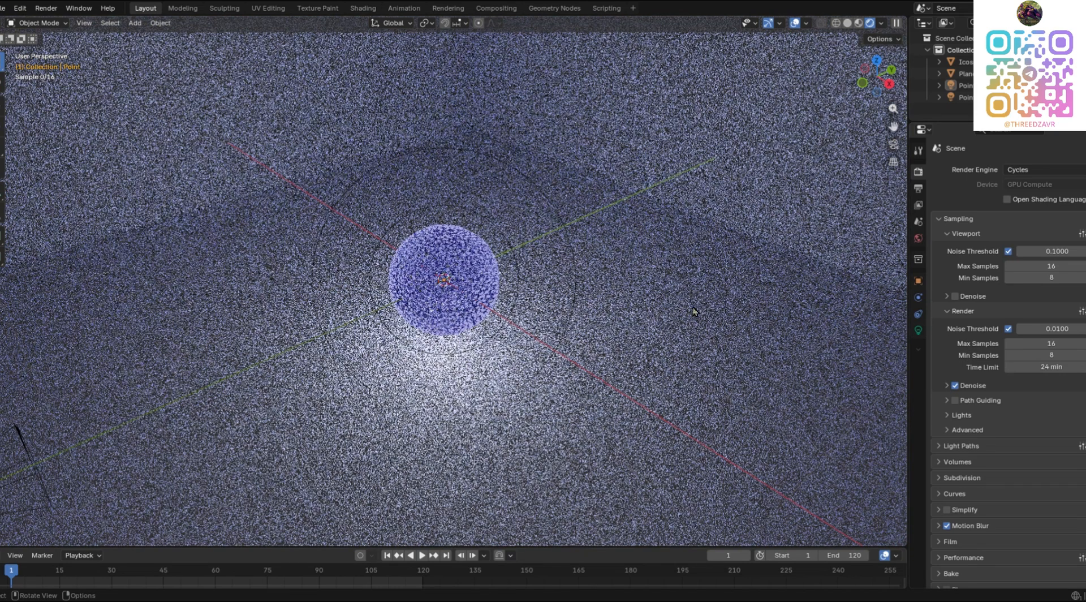
scroll(697, 302, up, 3)
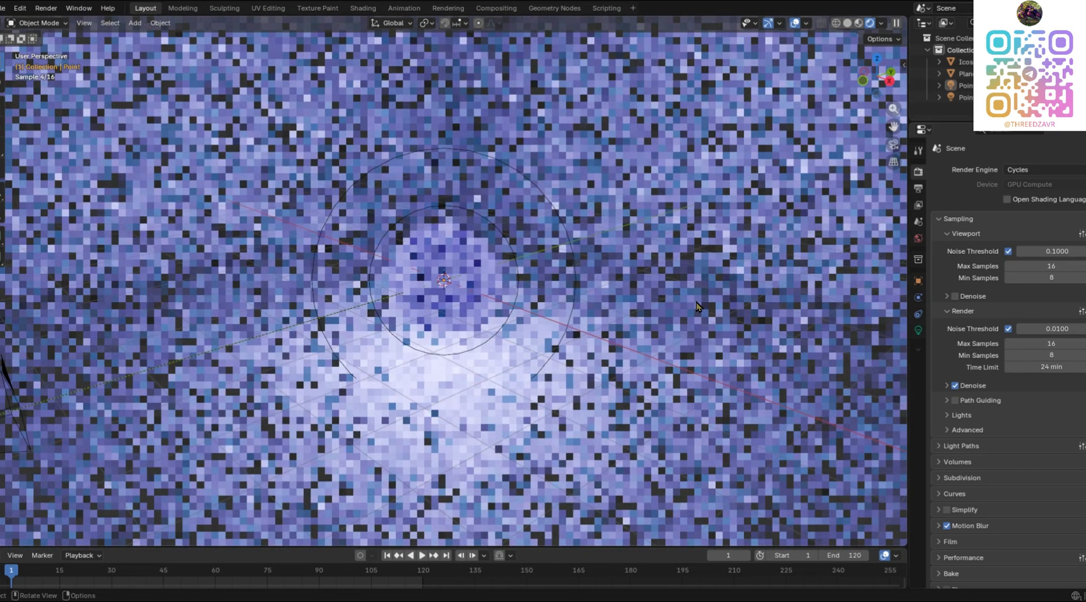